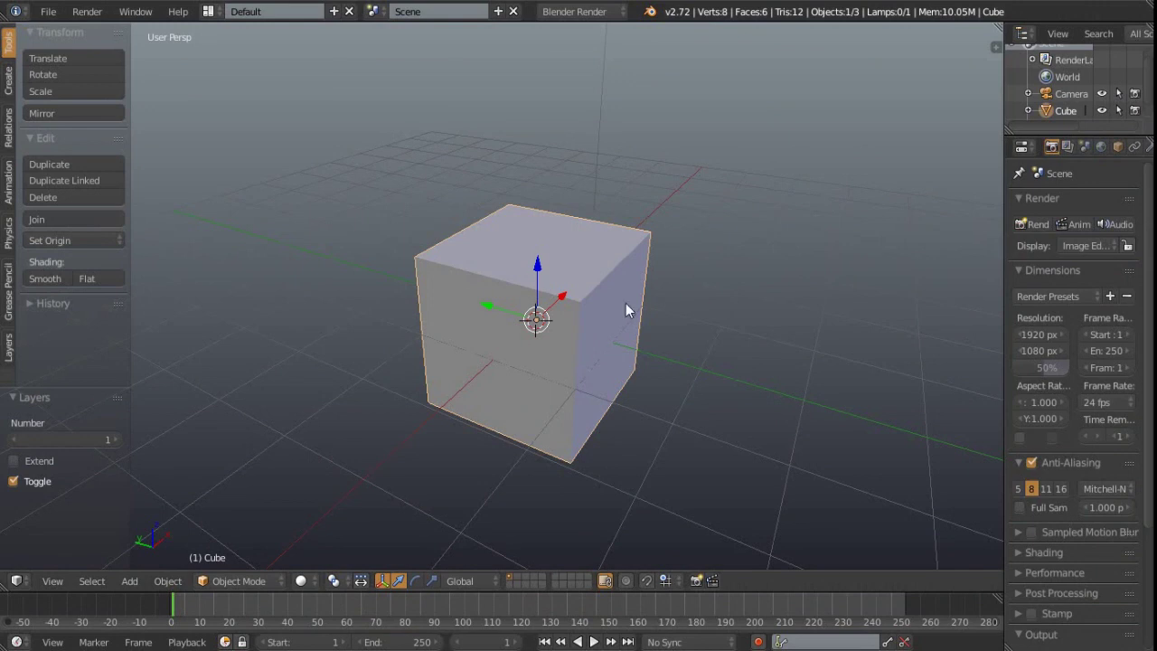
Orbit and preview the scene without overlays, check empty layers 4 and 5, then return to layer 1.
middle_drag(664, 277, 562, 323)
key(shift+z)
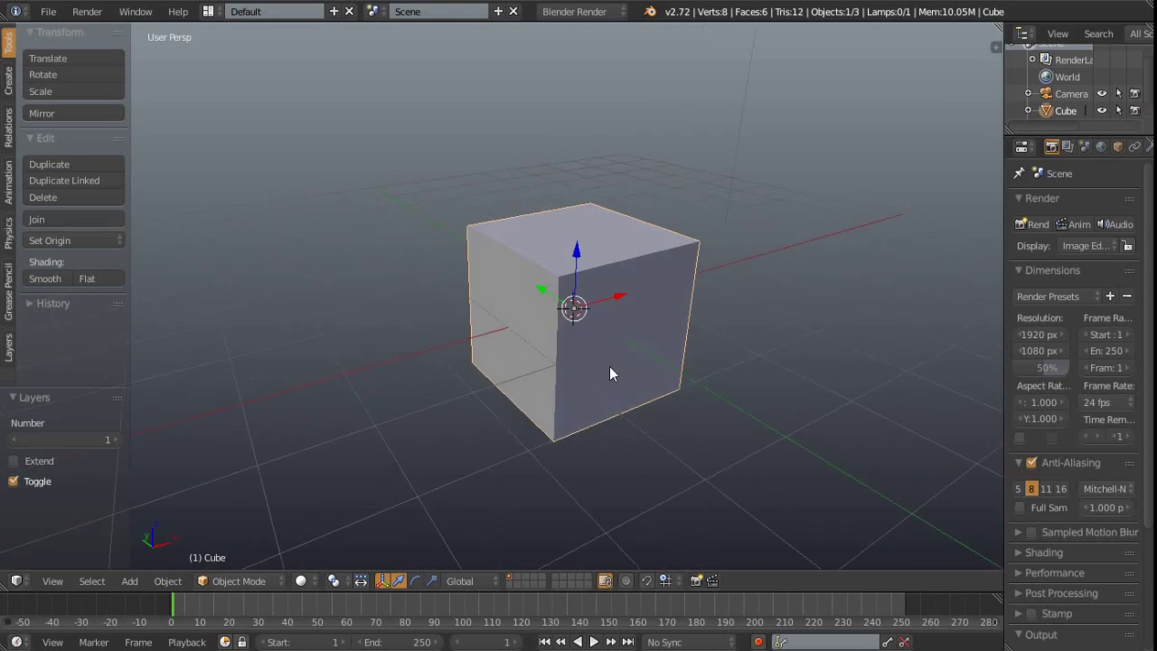
middle_drag(679, 377, 567, 377)
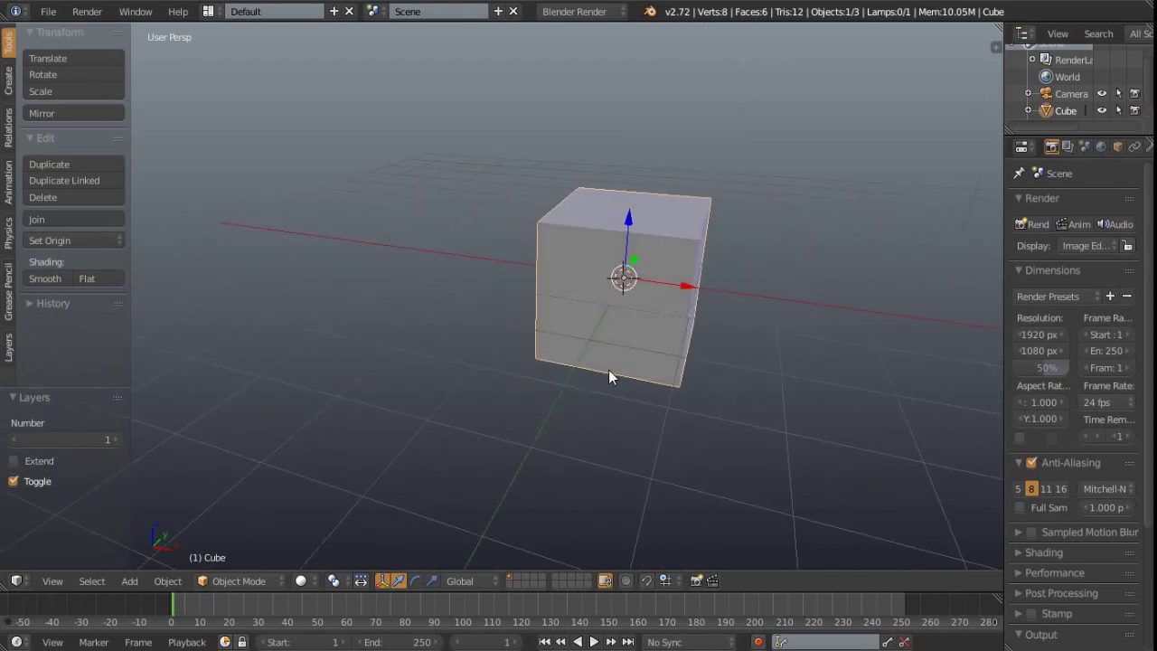
key(4)
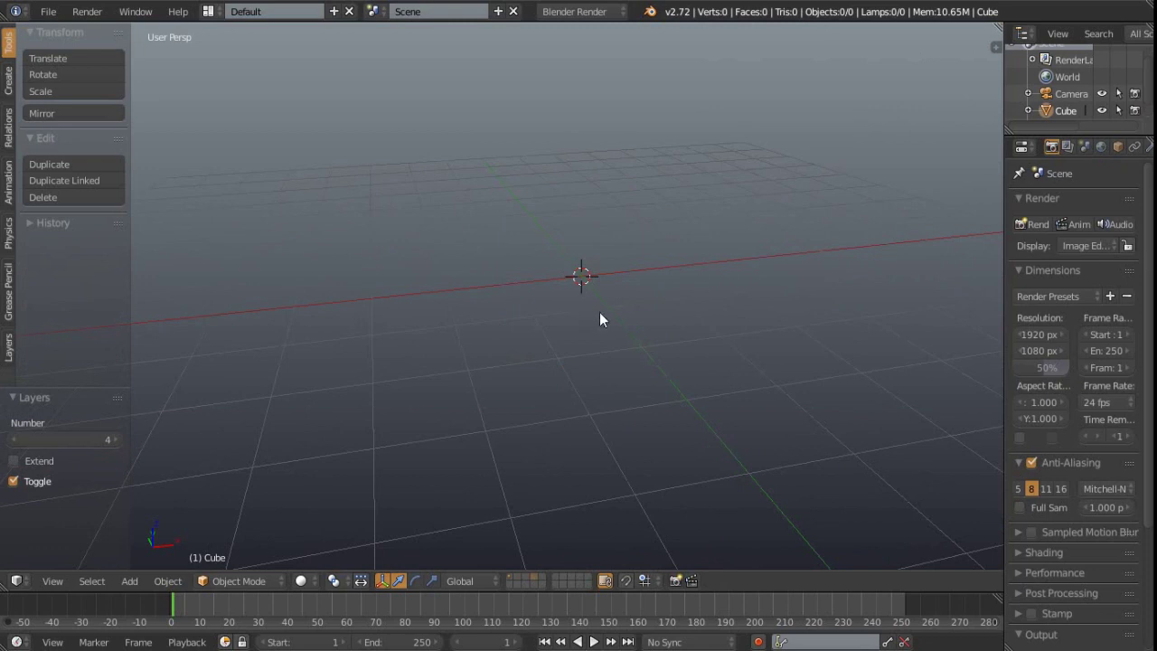
key(1)
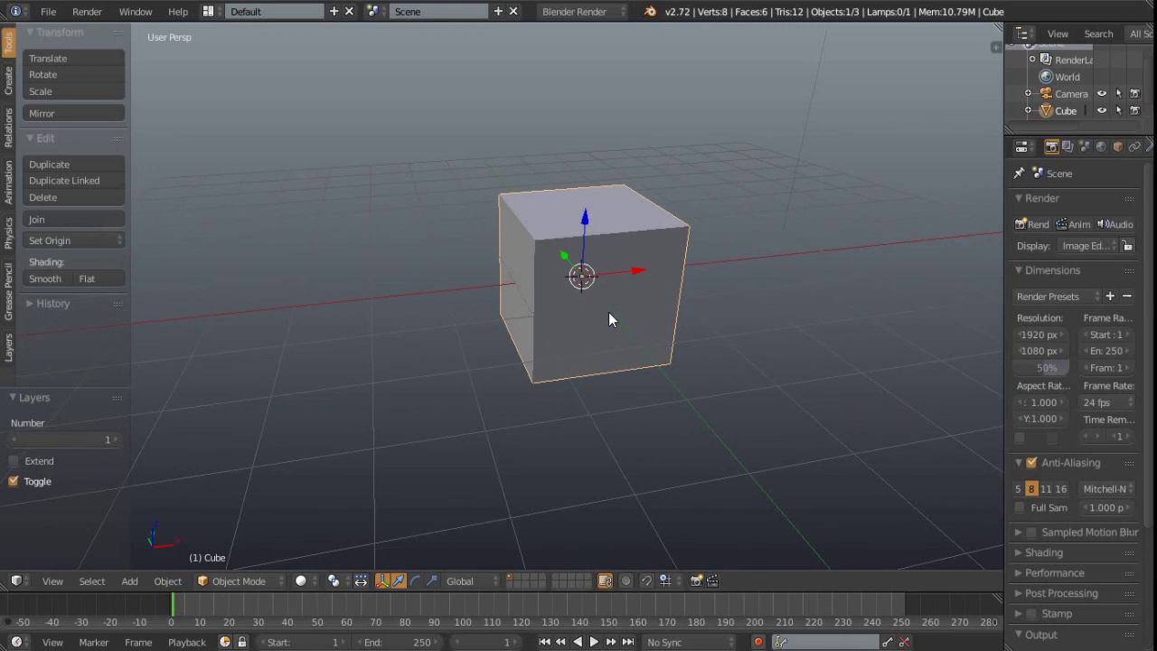
key(5)
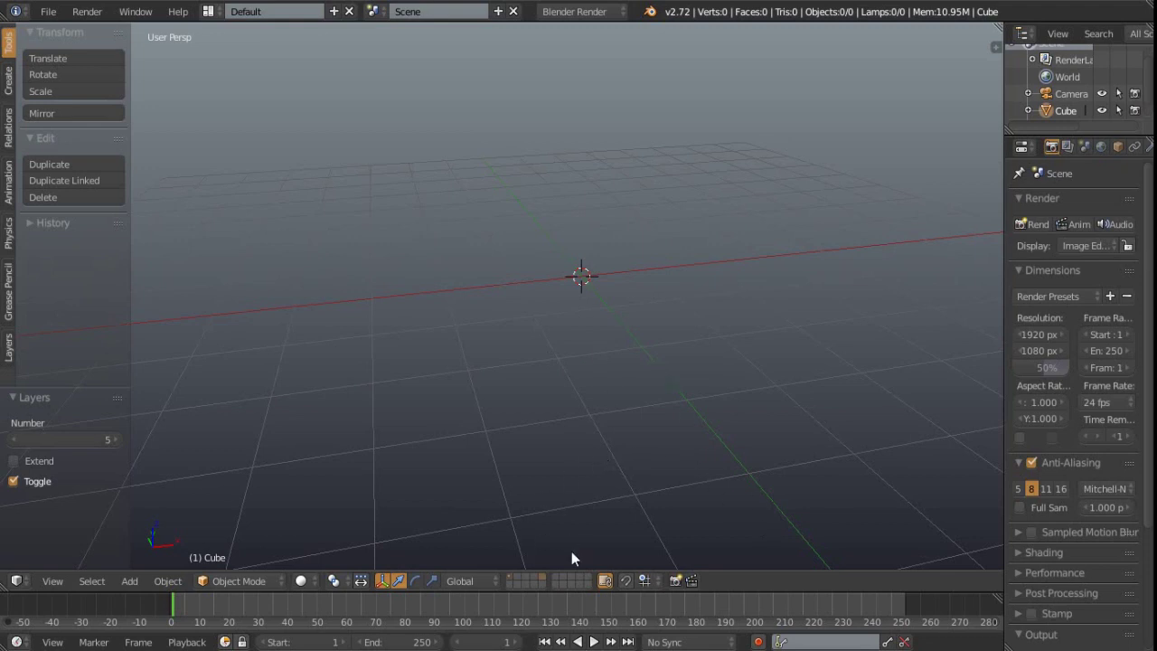
click(509, 576)
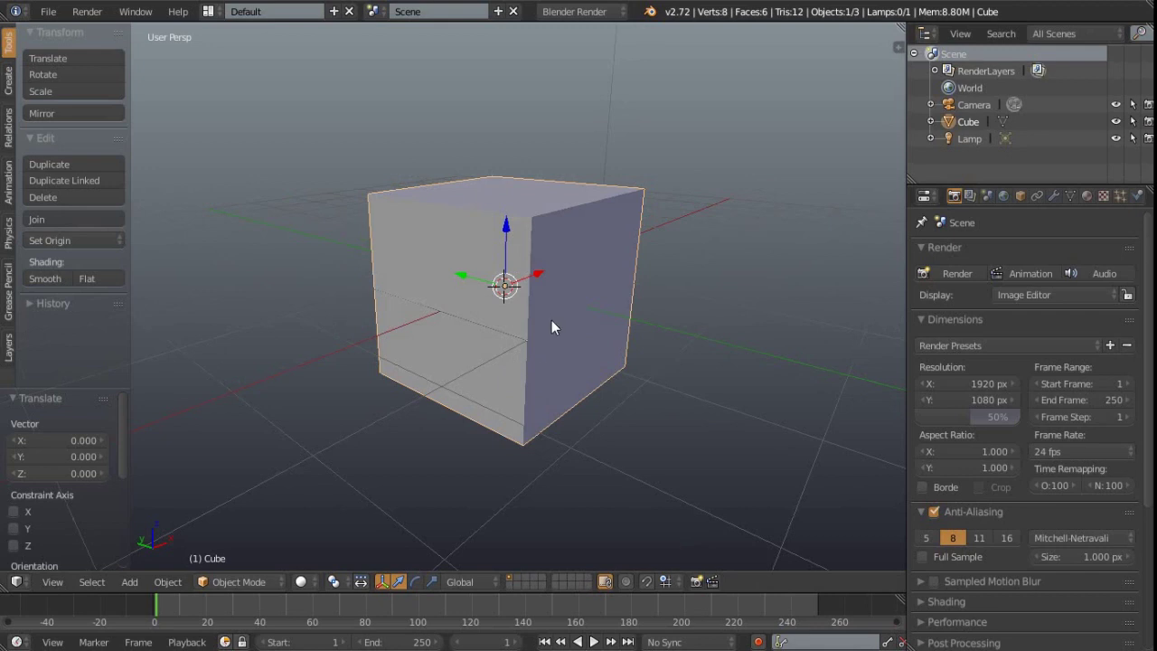
Try placing the 3D cursor at several spots around the cube.
click(516, 394)
click(327, 392)
click(320, 233)
click(712, 212)
click(581, 357)
click(546, 275)
click(516, 324)
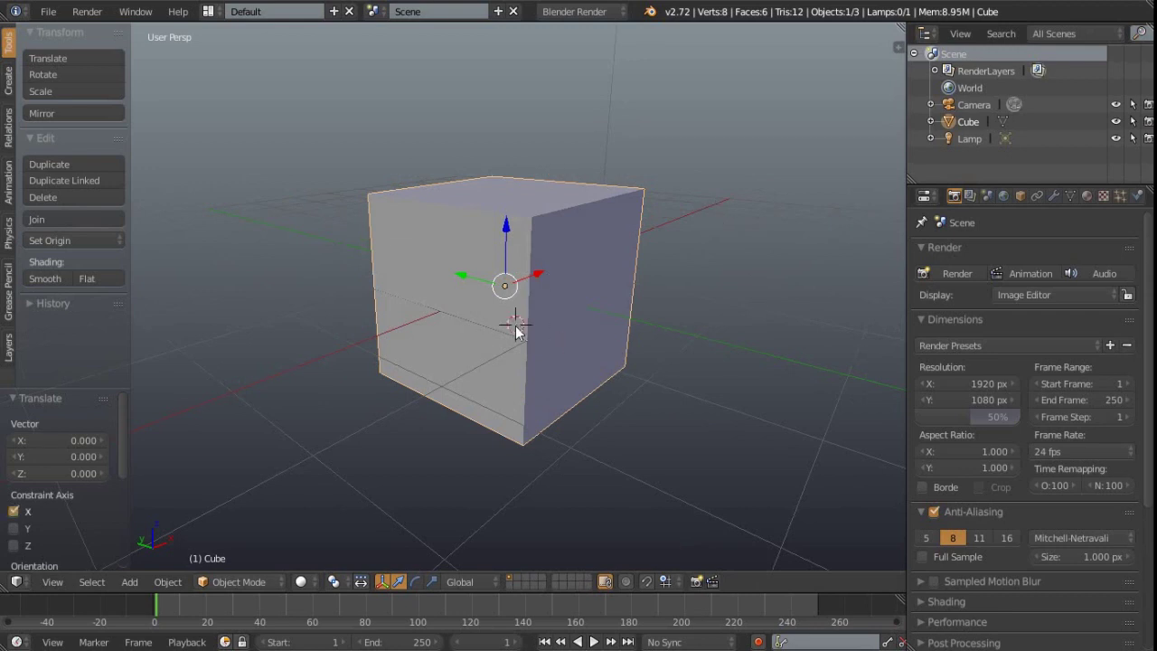
click(427, 300)
click(339, 393)
click(459, 325)
From a higher view, settle the 3D cursor on the cube's lower front.
middle_drag(594, 297, 593, 331)
scroll(592, 338, down, 3)
click(630, 357)
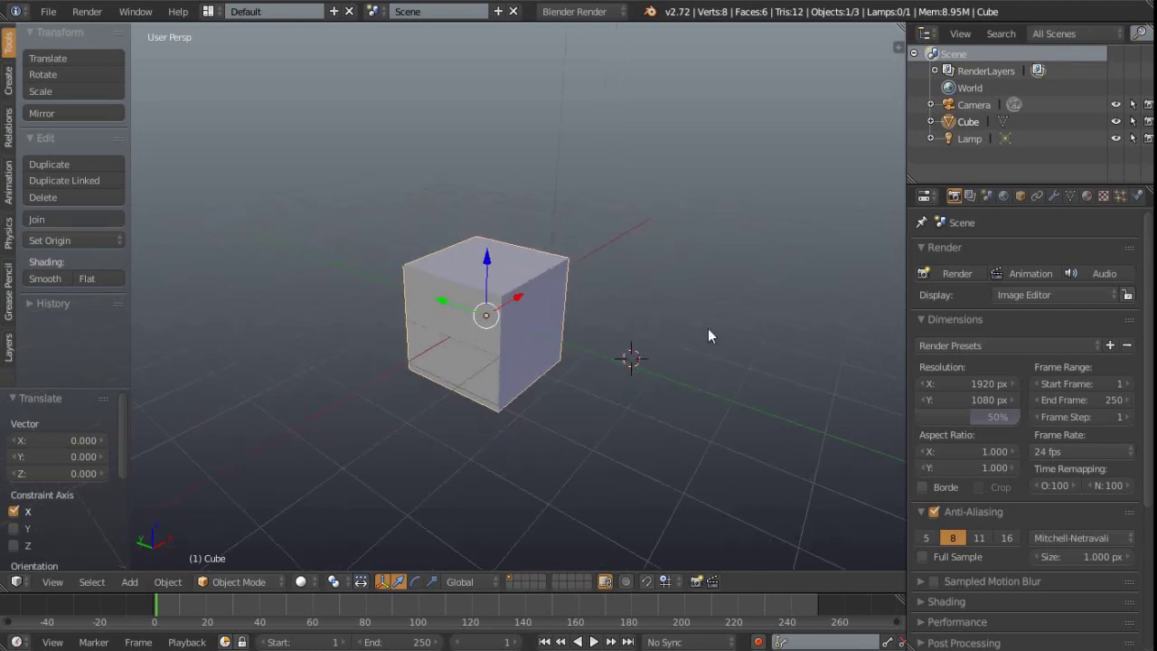
click(675, 308)
click(455, 329)
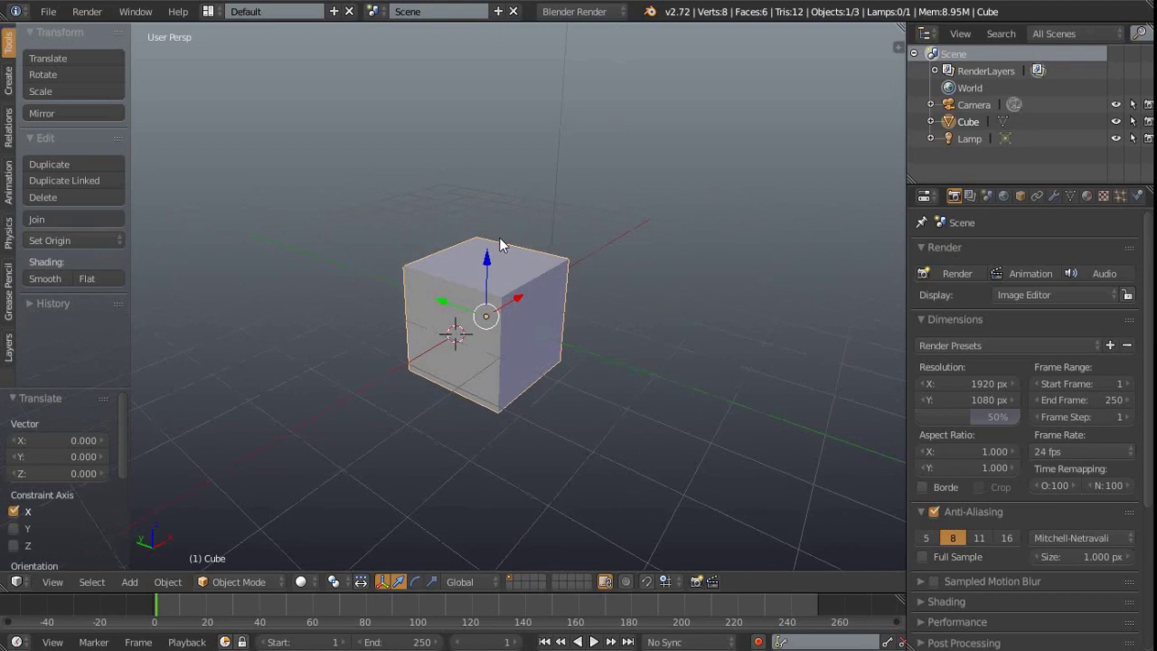
shift+middle_drag(498, 251, 520, 317)
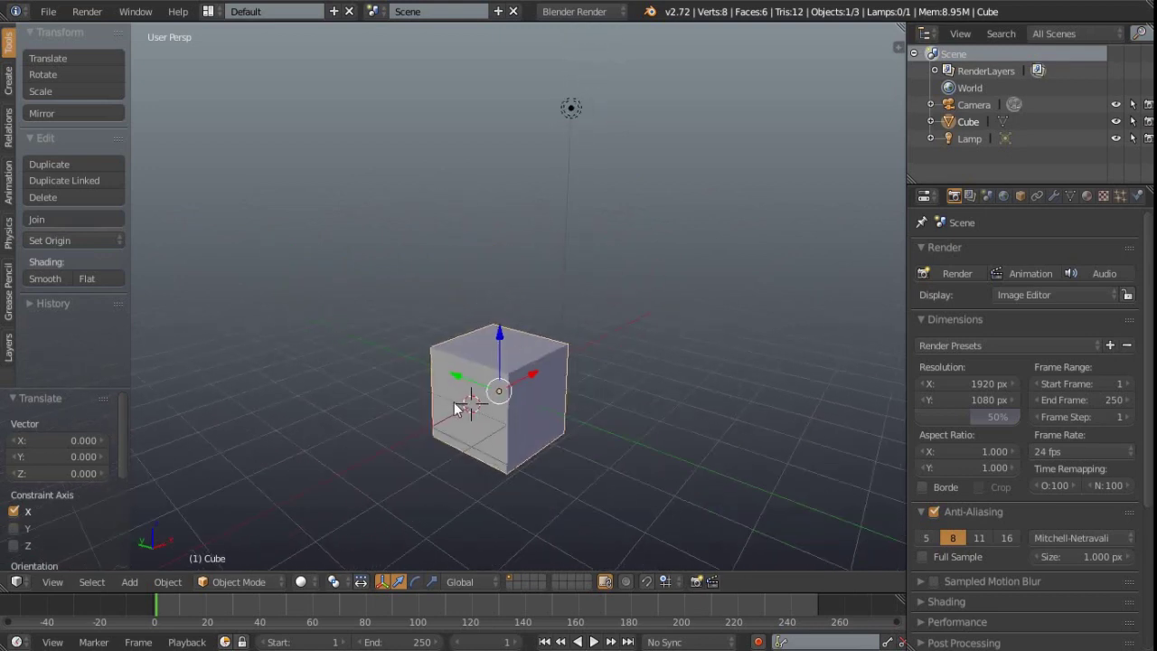
Select the lamp, then select the cube again.
right_click(568, 114)
right_click(491, 342)
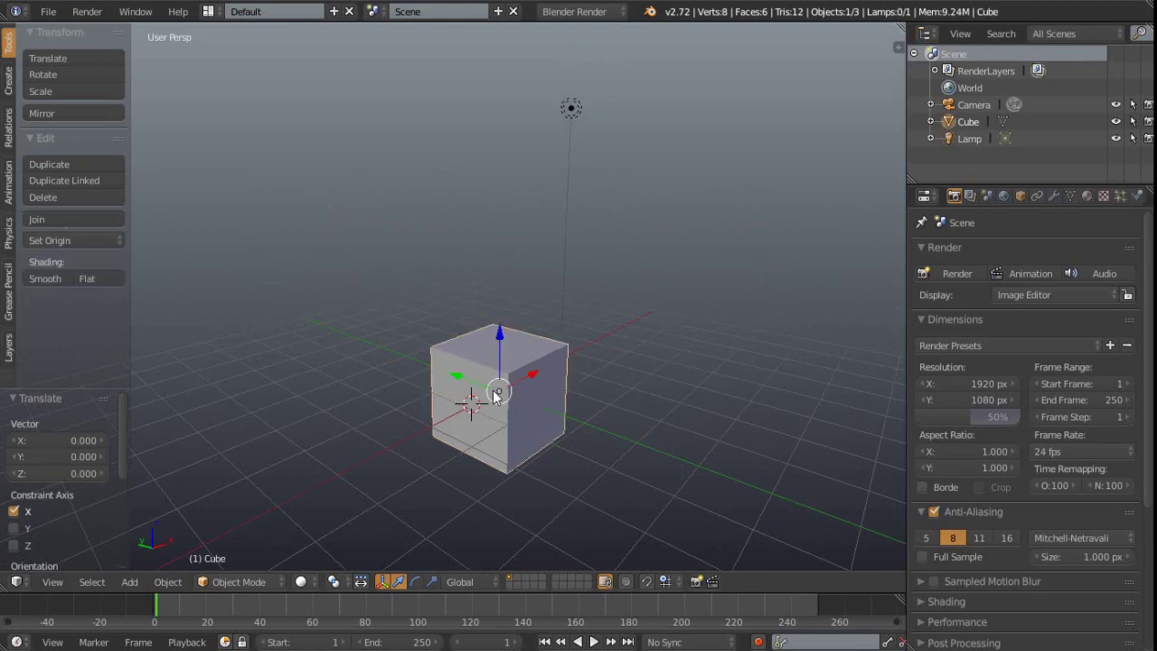
mouse_move(543, 349)
middle_down()
mouse_move(534, 359)
mouse_move(556, 363)
middle_up()
scroll(560, 370, up, 2)
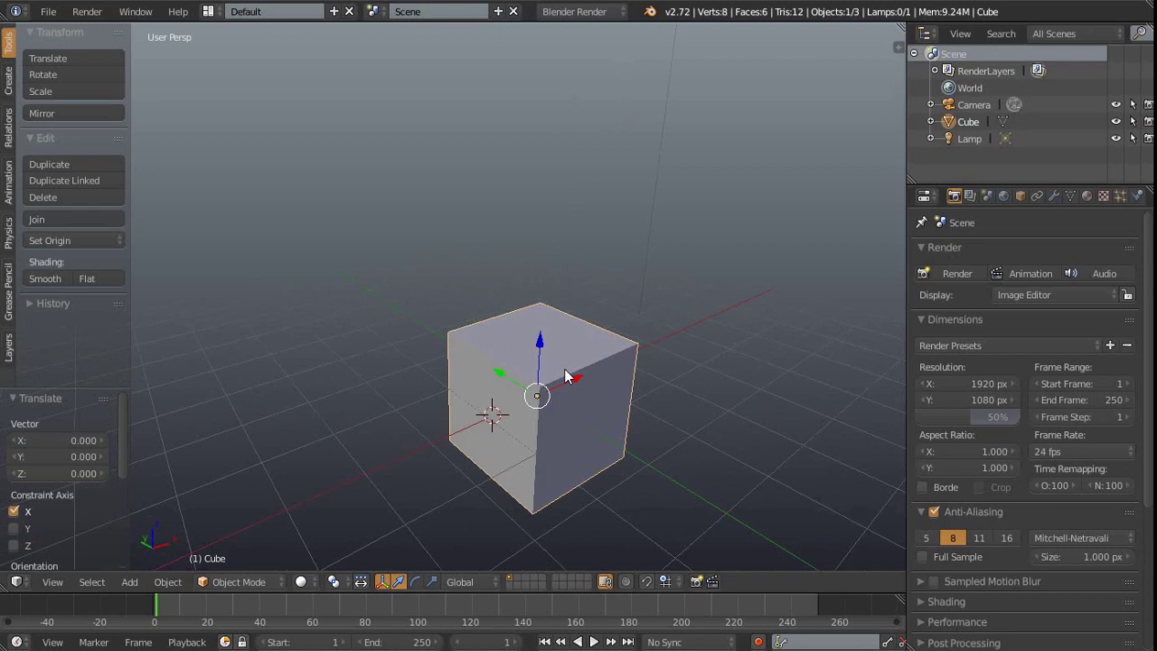
In User Preferences' Input tab, toggle Select With to Left and back to Right, then close.
click(48, 11)
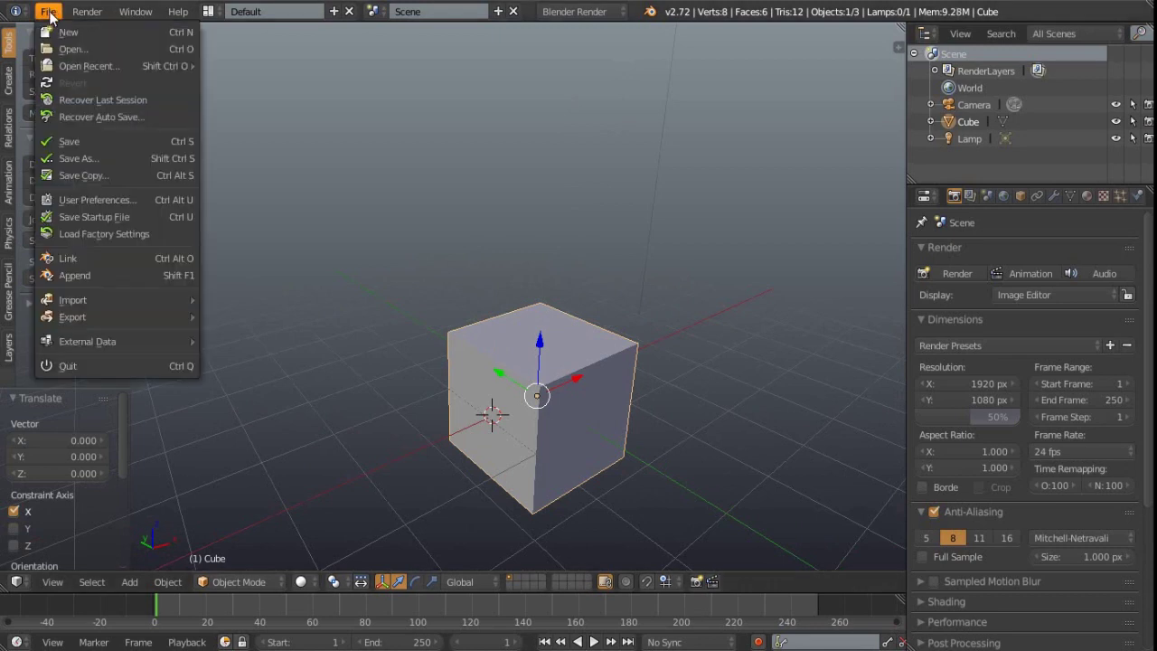
click(111, 199)
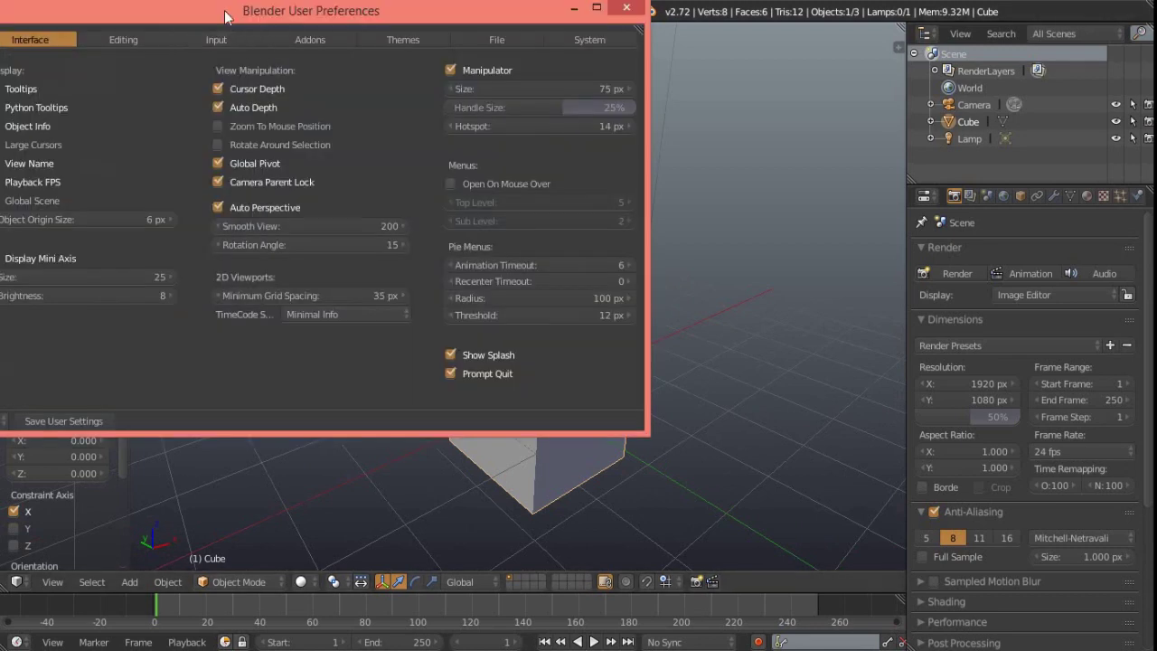
drag(206, 7, 415, 79)
click(443, 116)
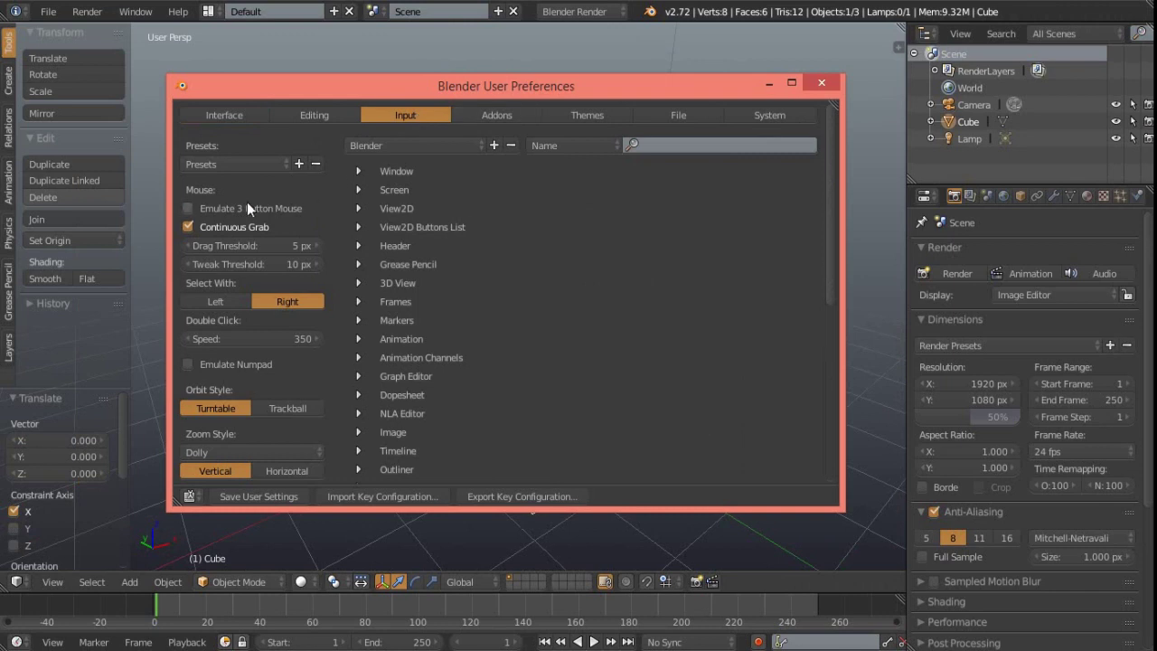
click(215, 301)
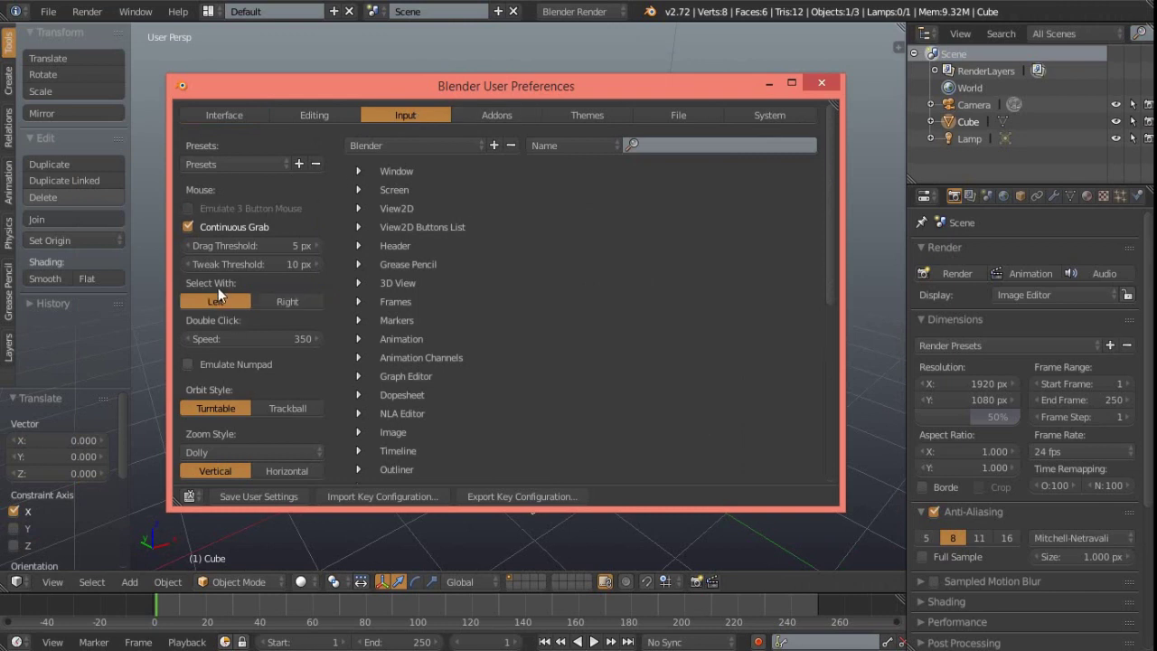
click(276, 301)
key(alt+F4)
middle_drag(480, 305, 443, 315)
click(592, 236)
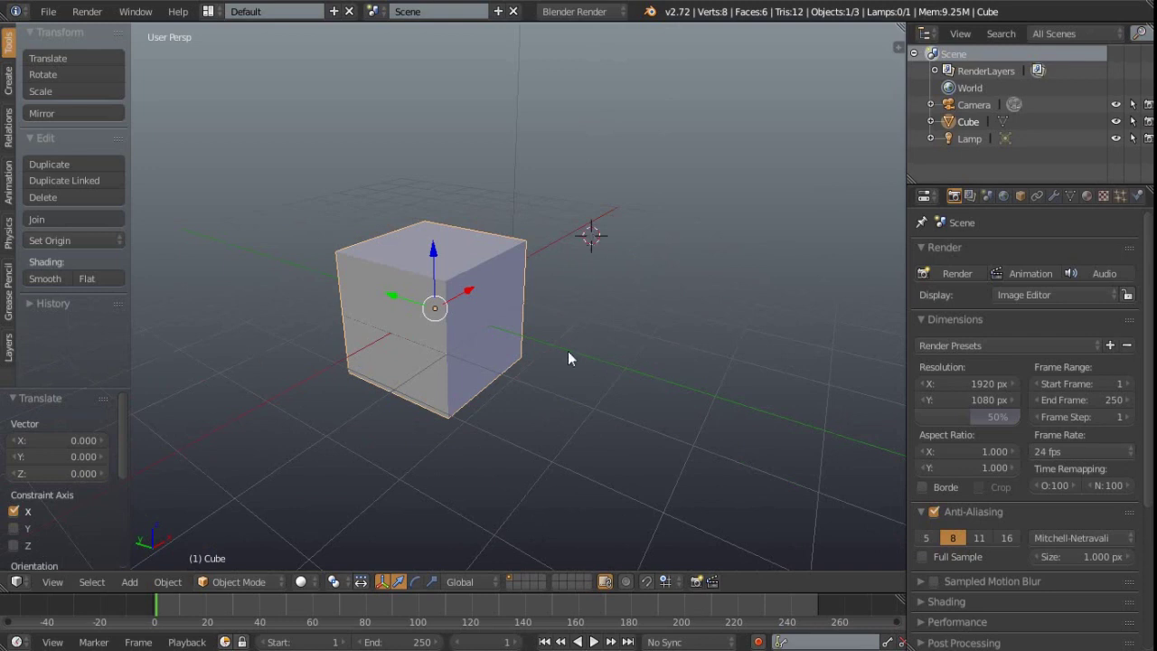
middle_drag(568, 354, 573, 343)
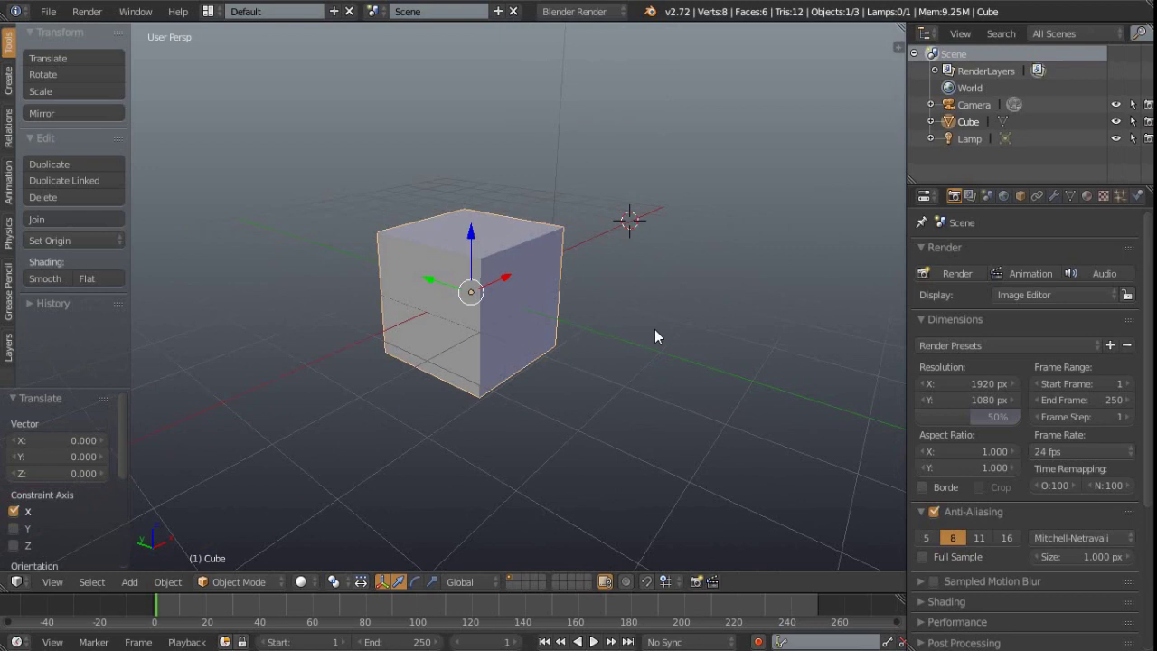
key(shift+a)
mouse_move(655, 252)
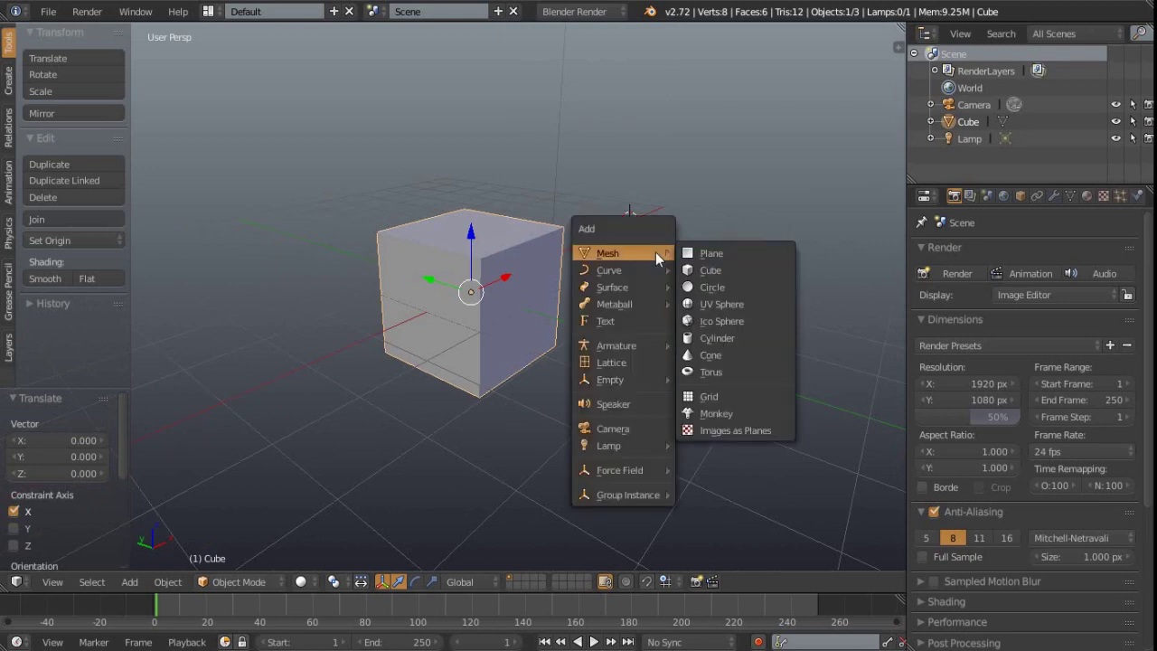
click(737, 252)
middle_drag(658, 244, 694, 215)
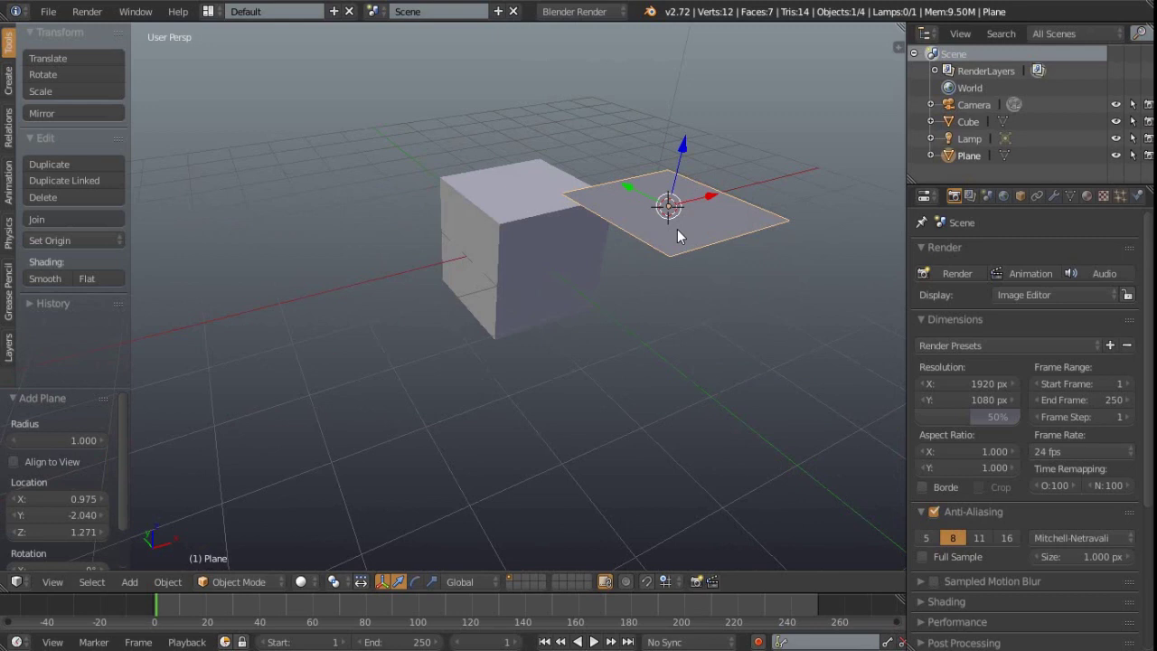
key(x)
click(637, 232)
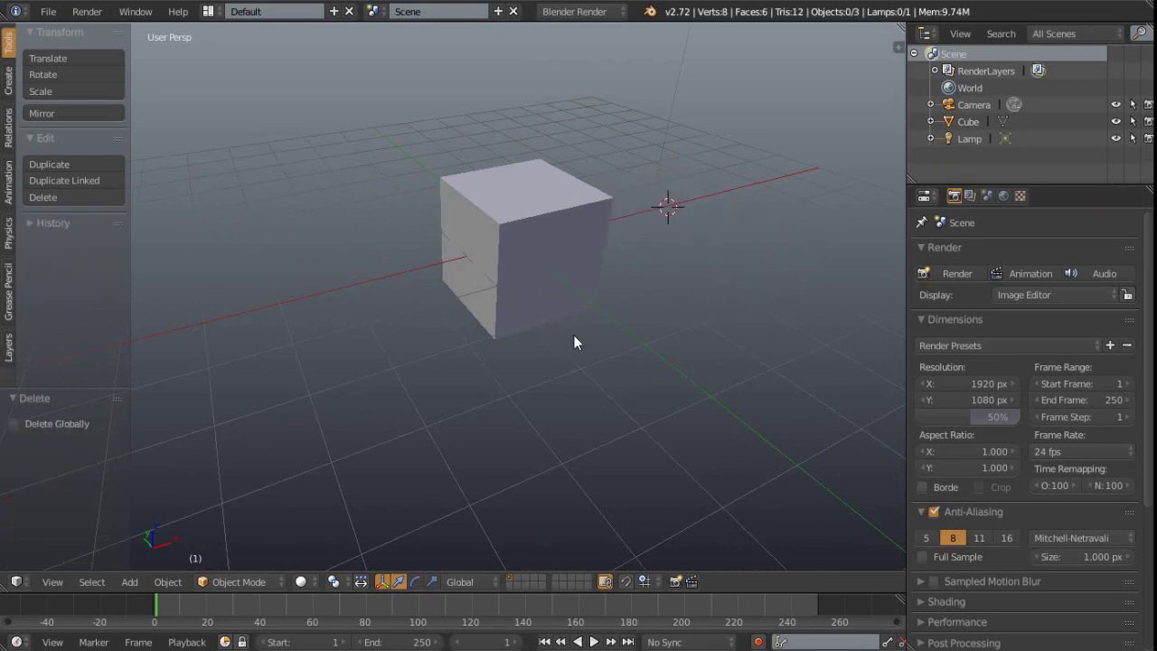
middle_drag(496, 361, 587, 254)
scroll(530, 331, up, 2)
right_click(454, 274)
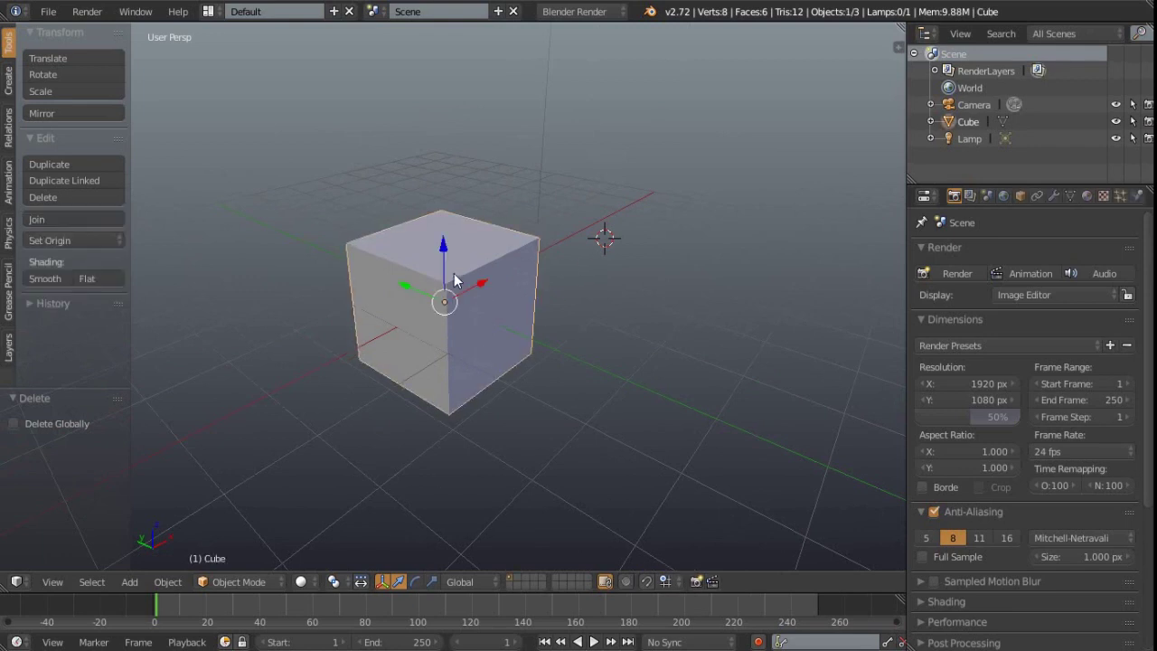
click(335, 584)
click(365, 540)
click(692, 357)
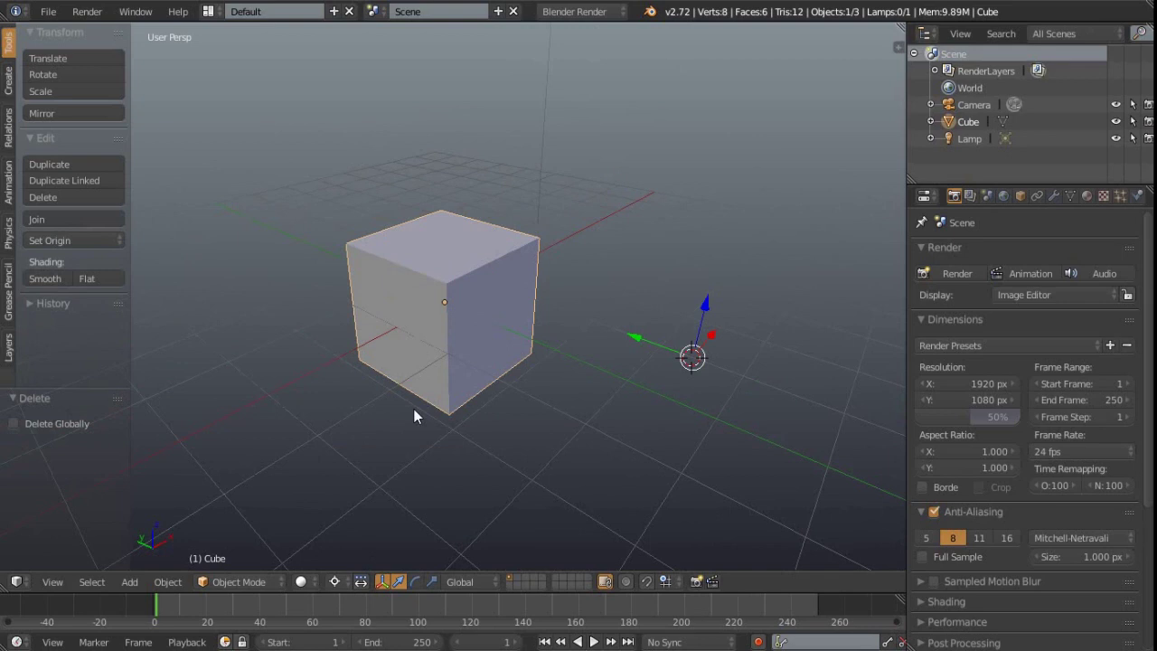
click(307, 403)
click(567, 106)
click(784, 274)
click(406, 387)
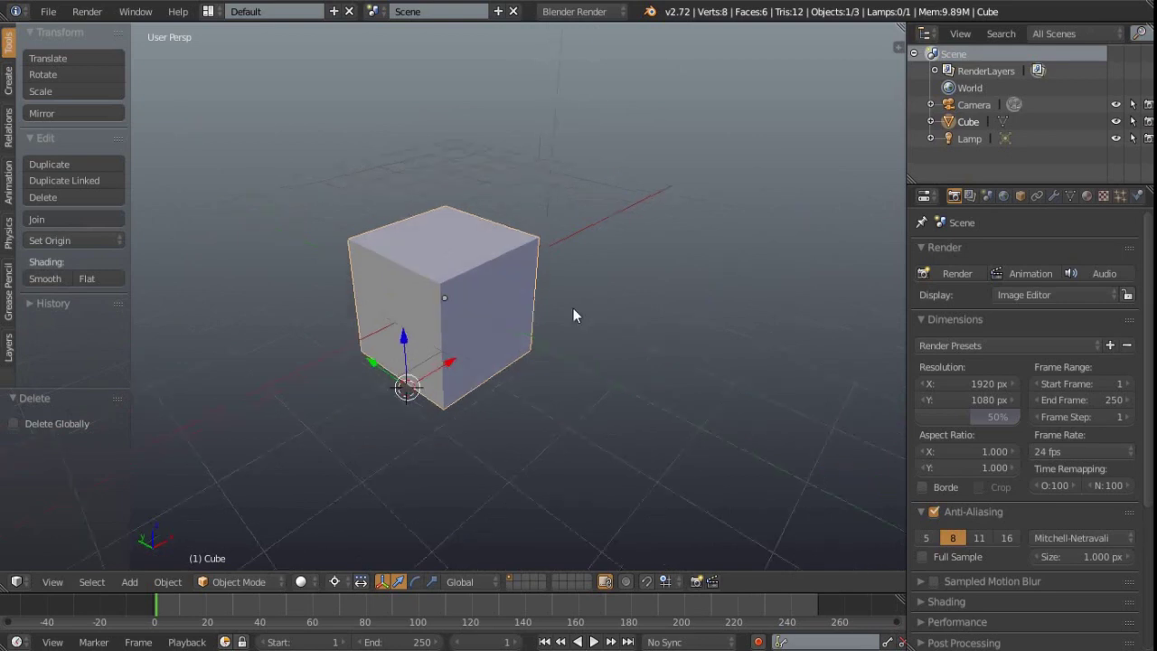
middle_drag(573, 316, 297, 315)
click(599, 117)
middle_drag(599, 117, 548, 367)
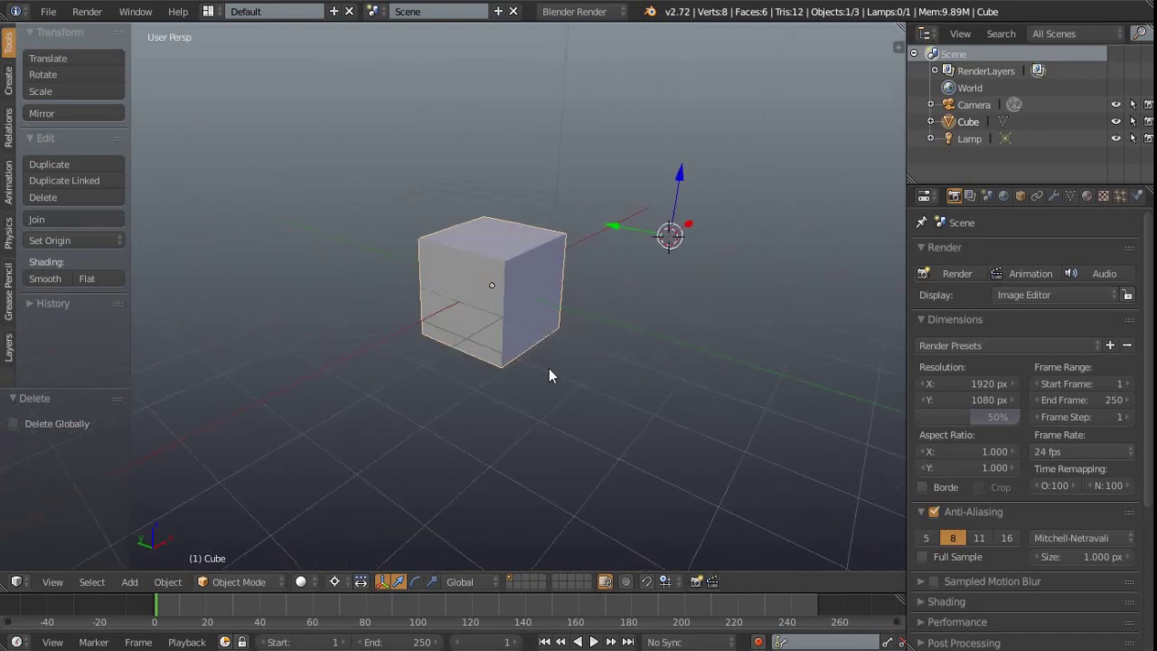
click(334, 581)
click(379, 507)
middle_drag(559, 329, 511, 309)
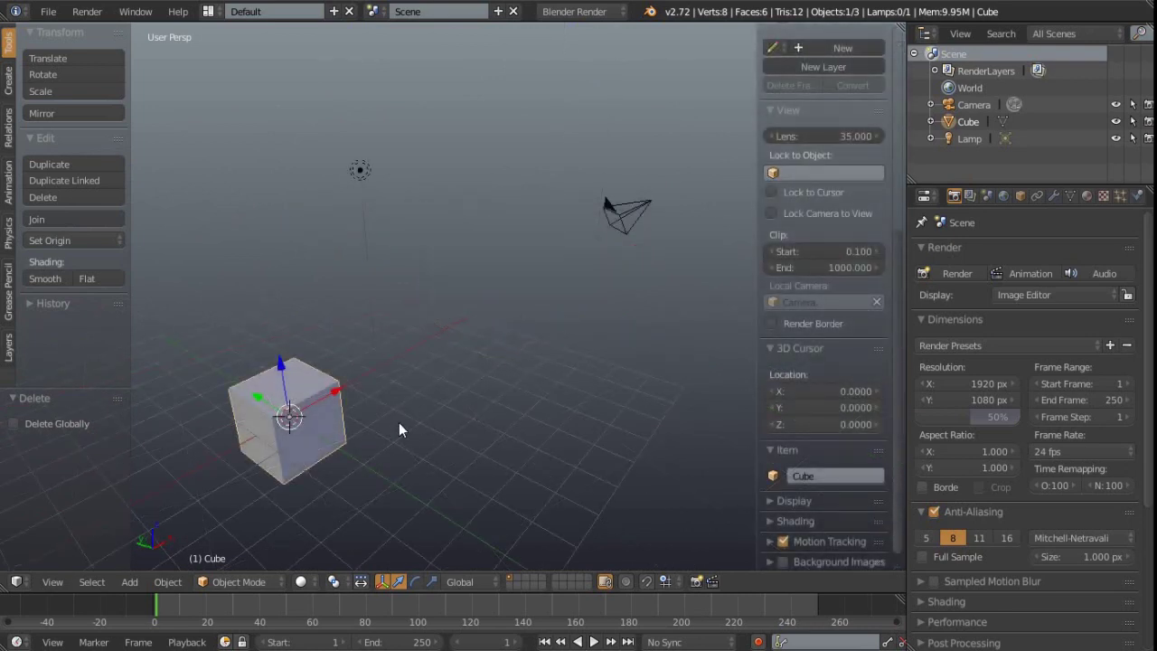
In the N sidebar, expand Display settings and turn on Only Render.
shift+middle_drag(383, 444, 425, 421)
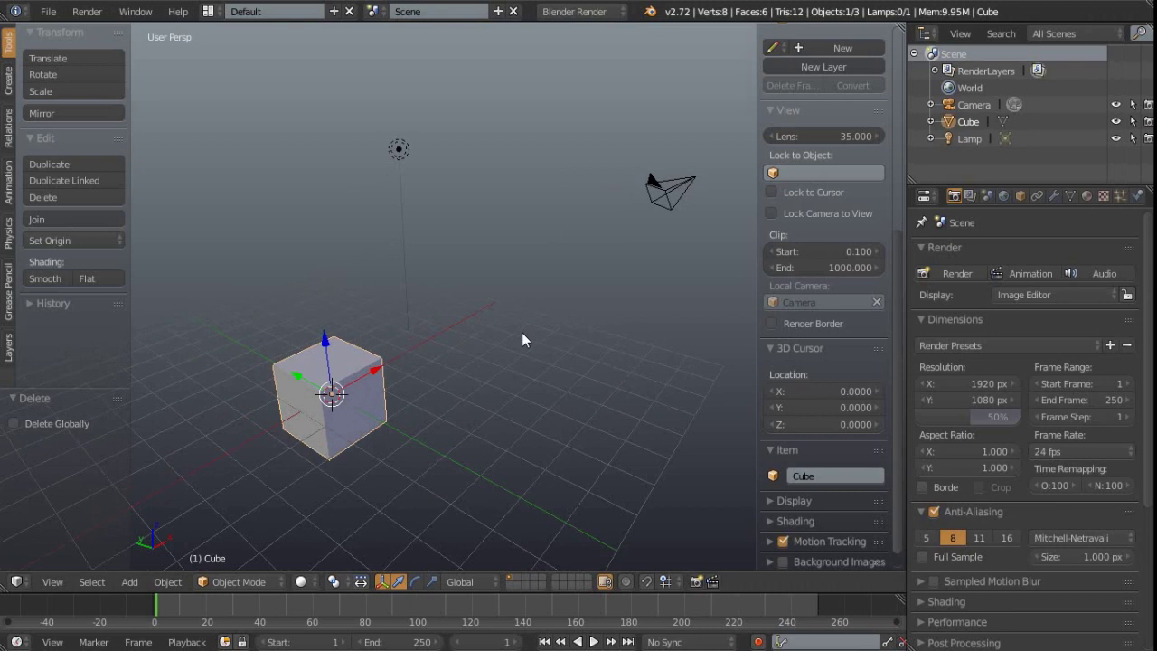
key(n)
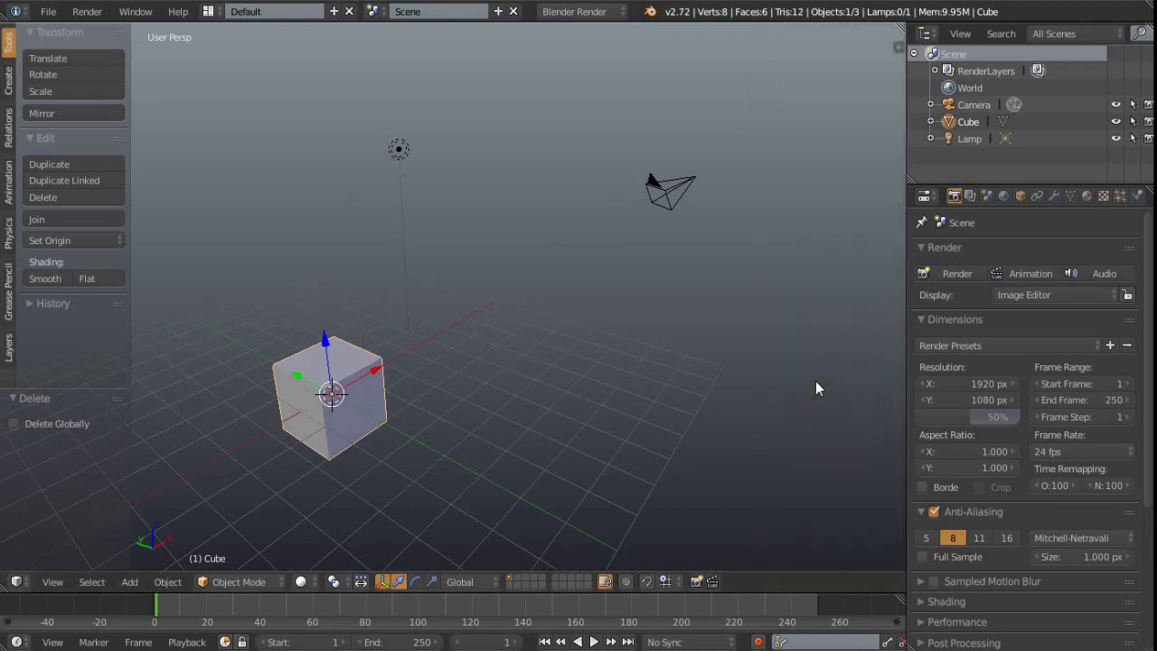
key(n)
scroll(800, 460, down, 1)
click(789, 477)
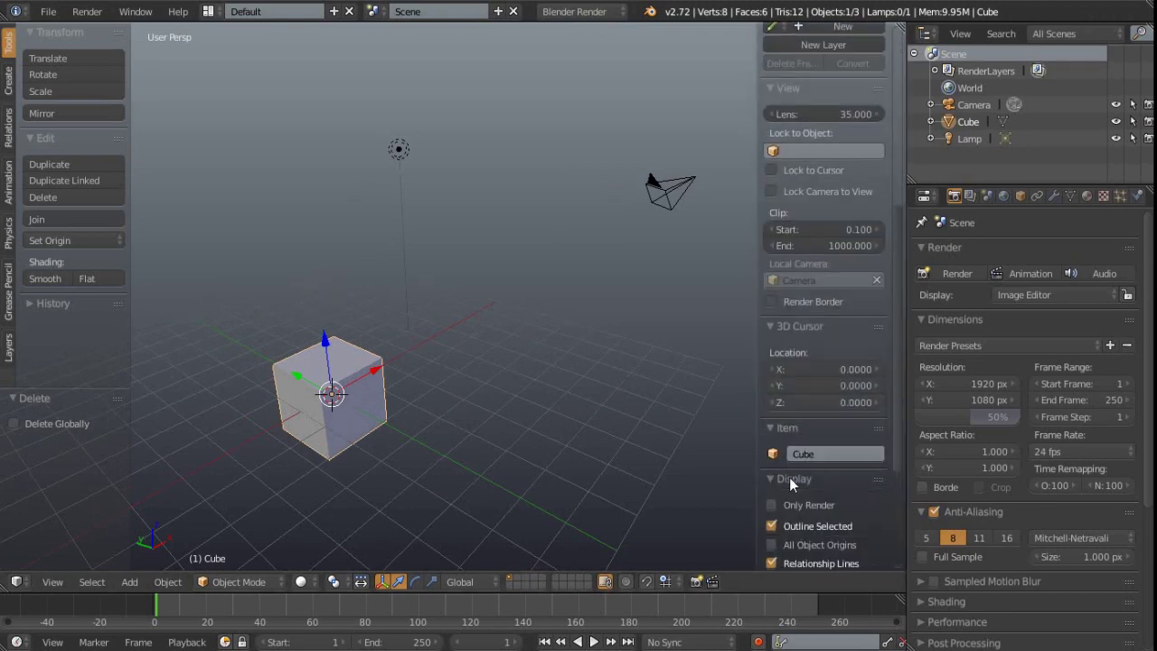
scroll(789, 477, down, 6)
click(770, 370)
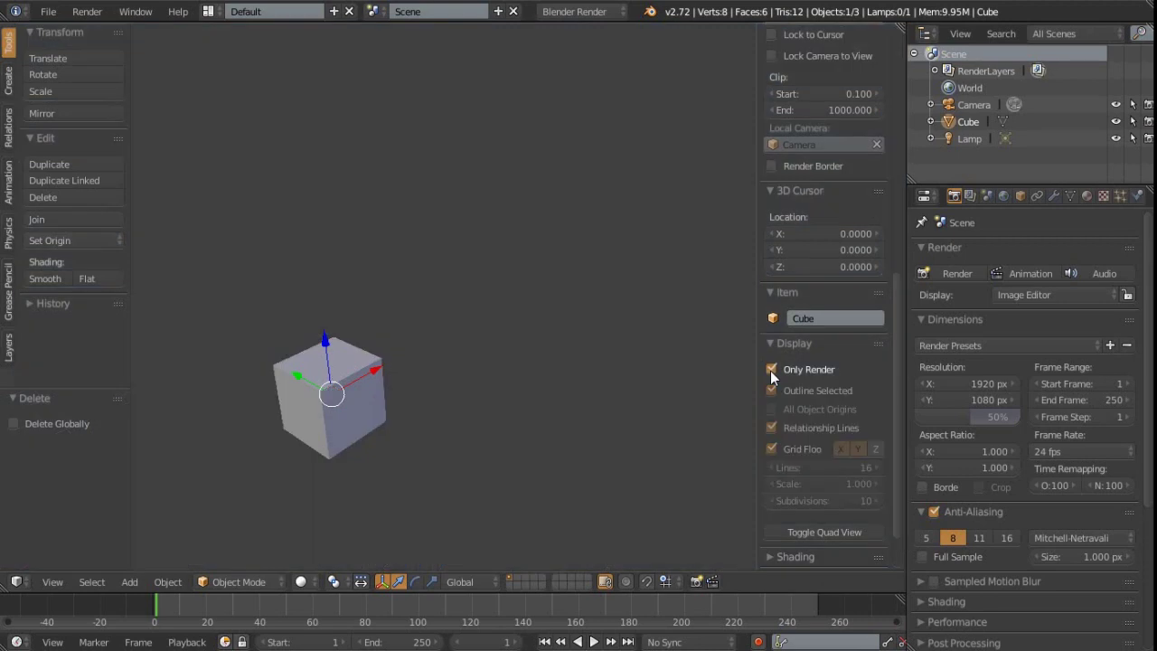
Place the 3D cursor at X 4.6948, Y -4.9365, Z 1.2526, restore overlays, and show the wiki page.
click(581, 348)
click(772, 369)
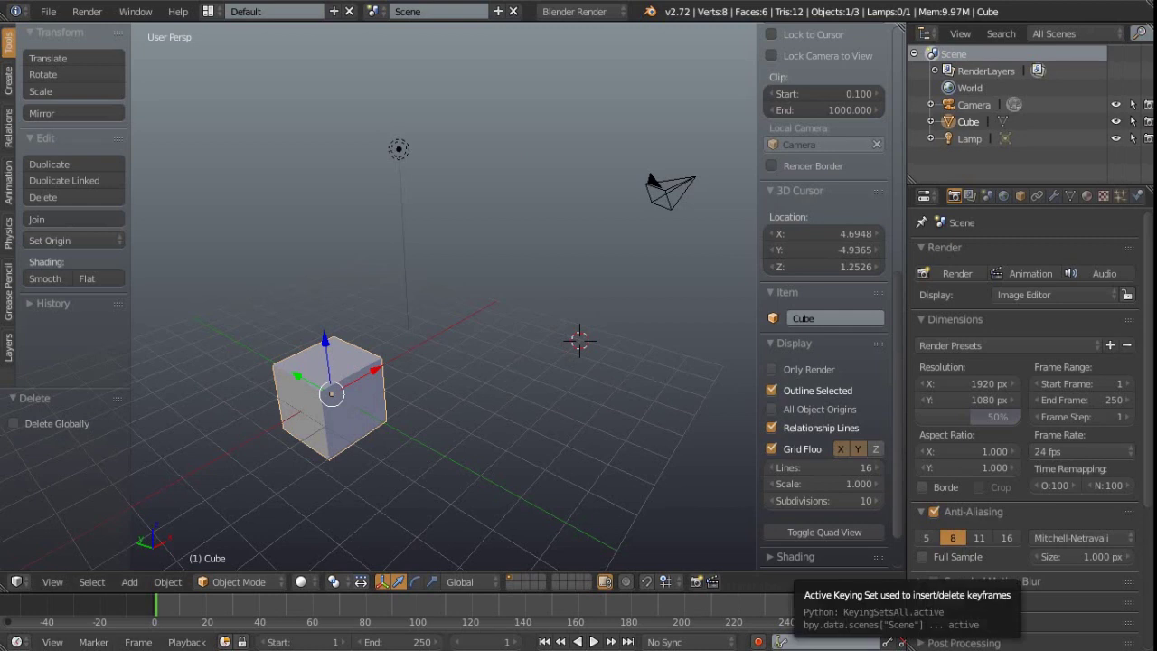
key(alt+Tab)
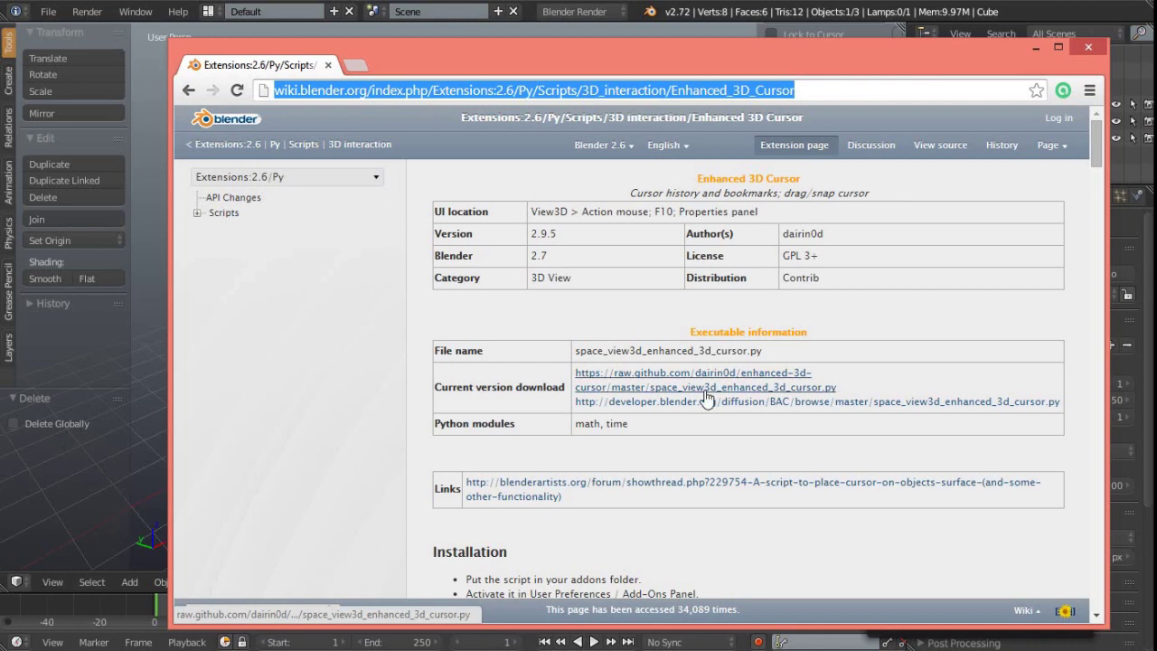
Enable the Enhanced 3D Cursor add-on found by searching 'cursor' in User Preferences Add-ons.
click(1034, 47)
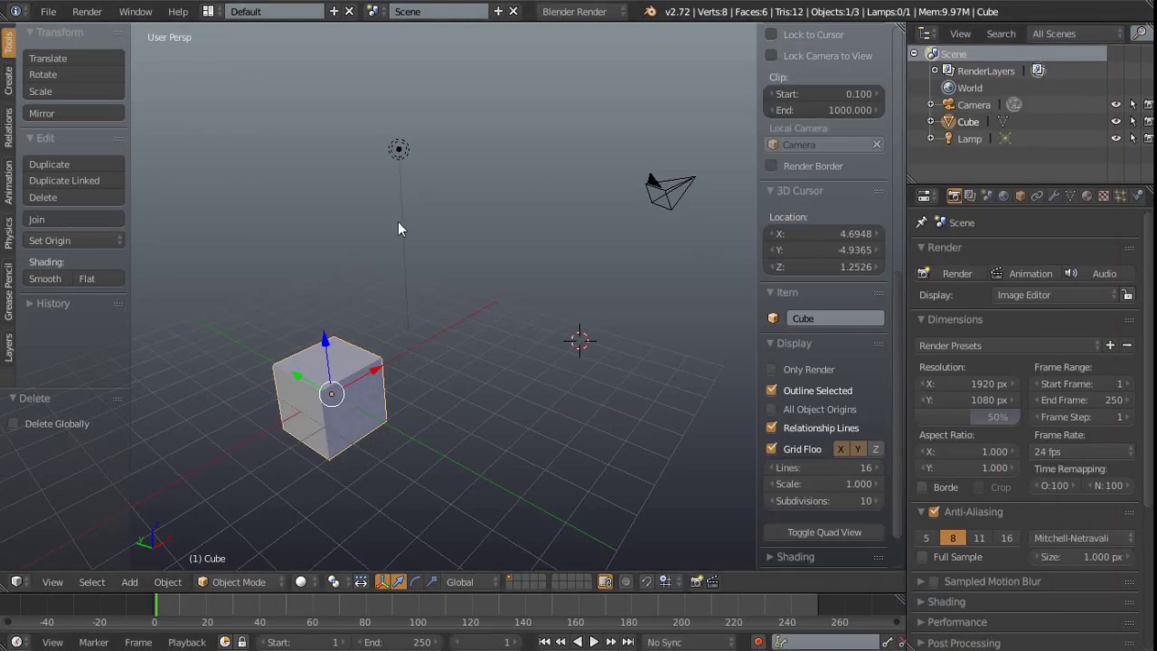
key(ctrl+alt+u)
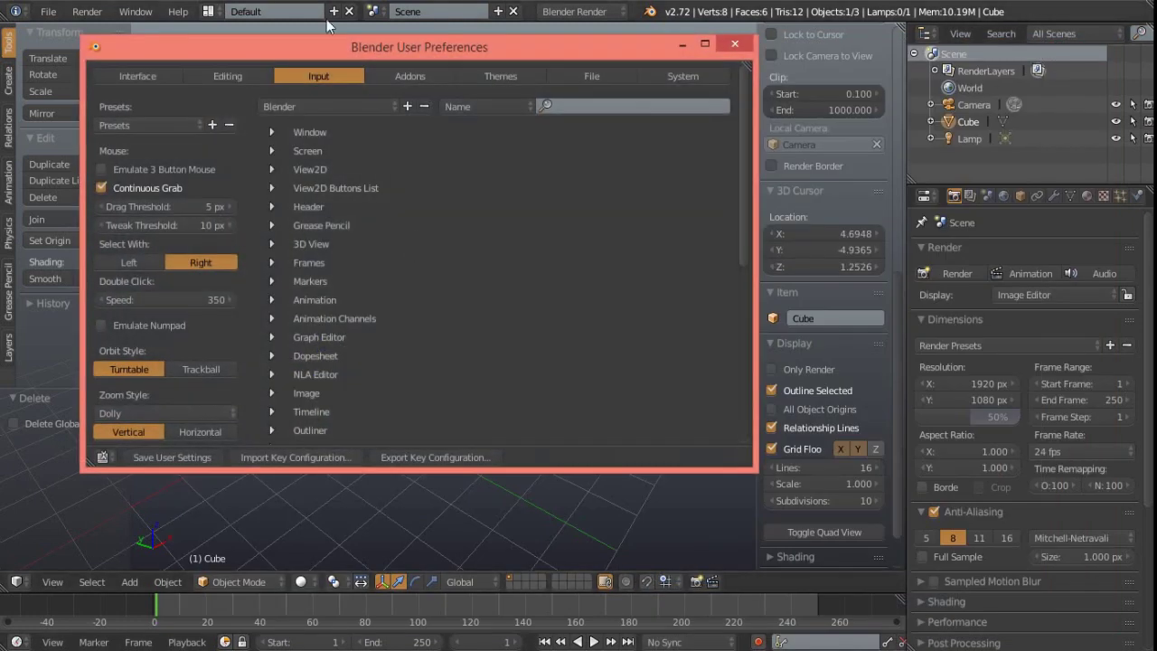
drag(348, 50, 390, 66)
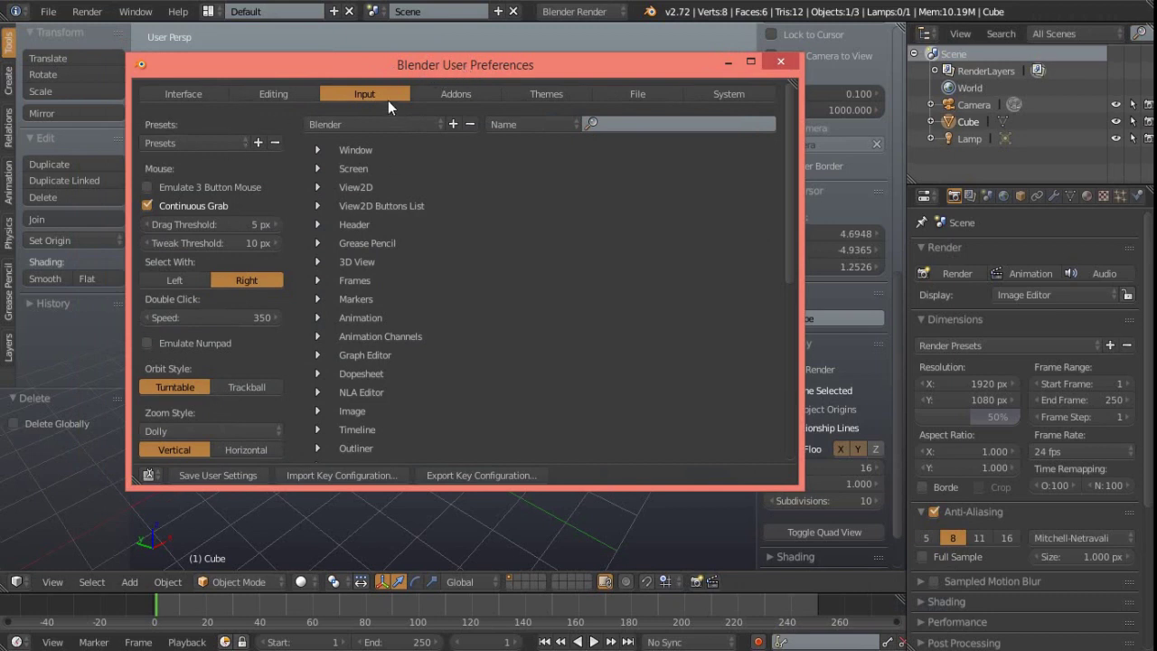
click(458, 94)
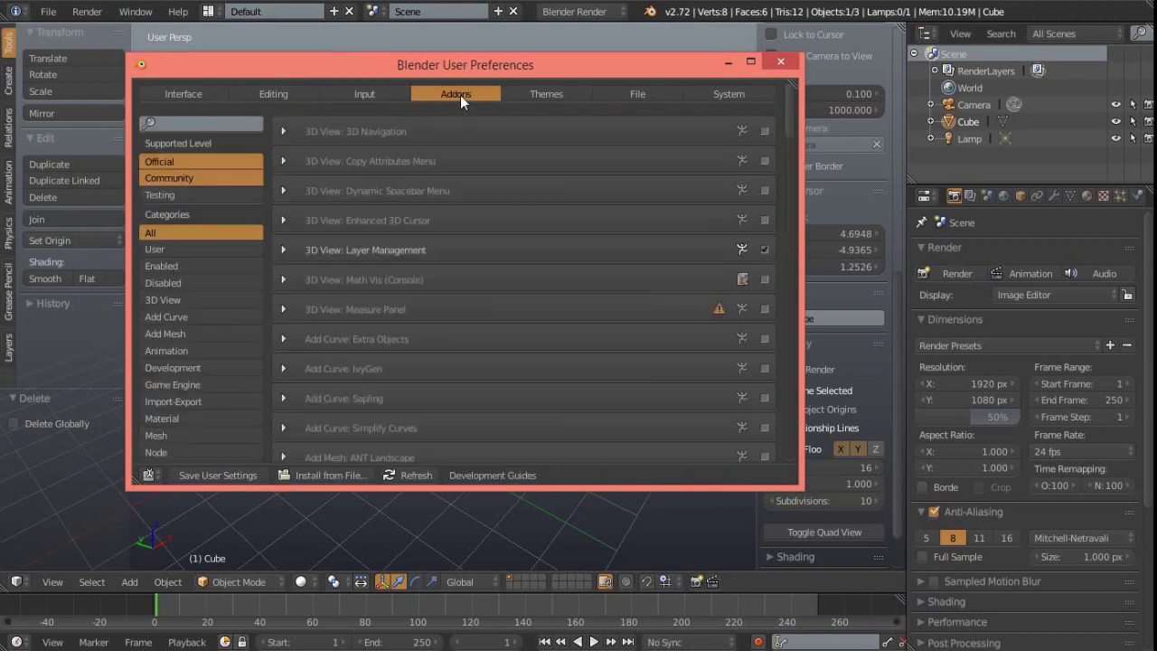
click(196, 124)
click(340, 476)
click(208, 123)
text(3)
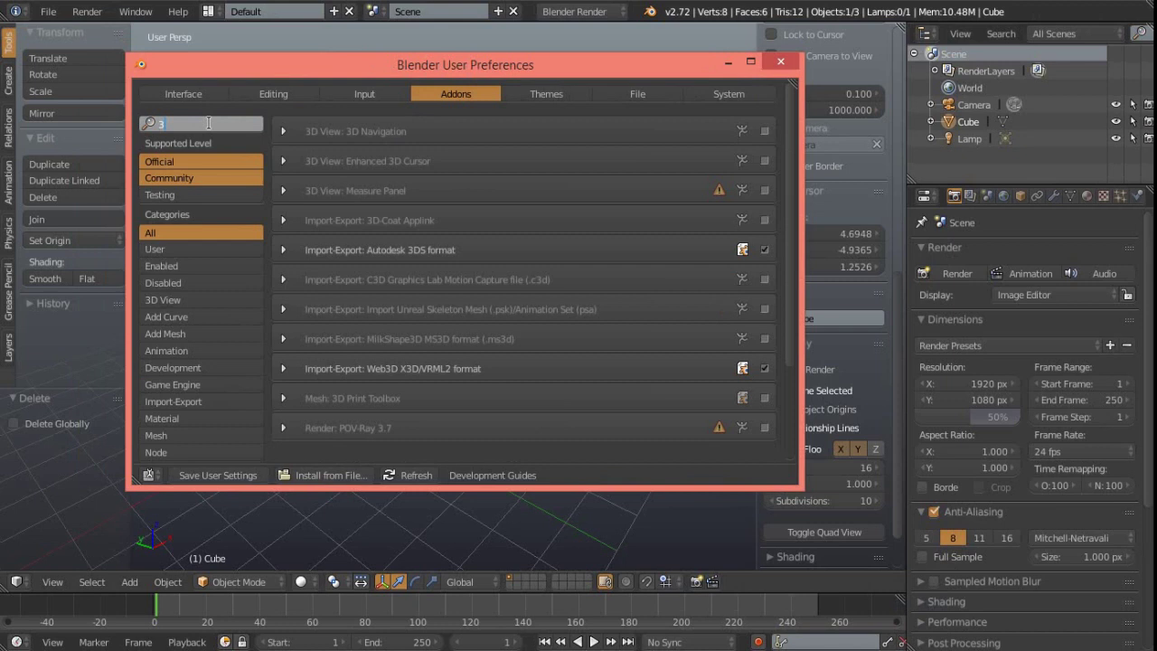
text(dcs)
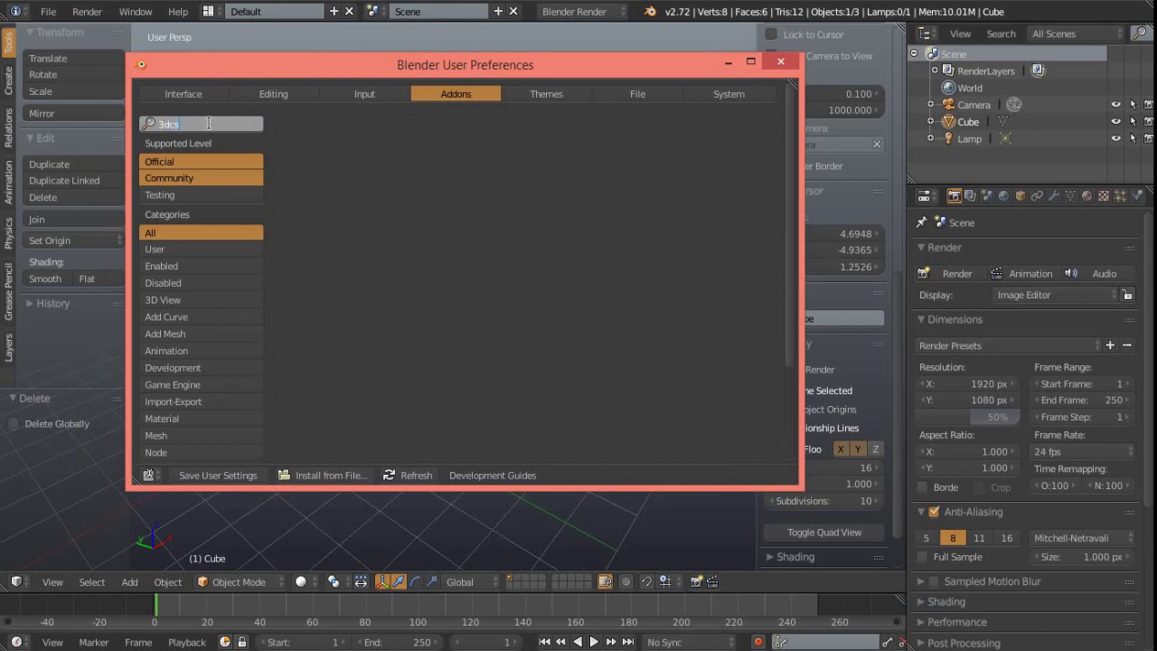
key(BackSpace)
key(BackSpace)
key(BackSpace)
text(cursor)
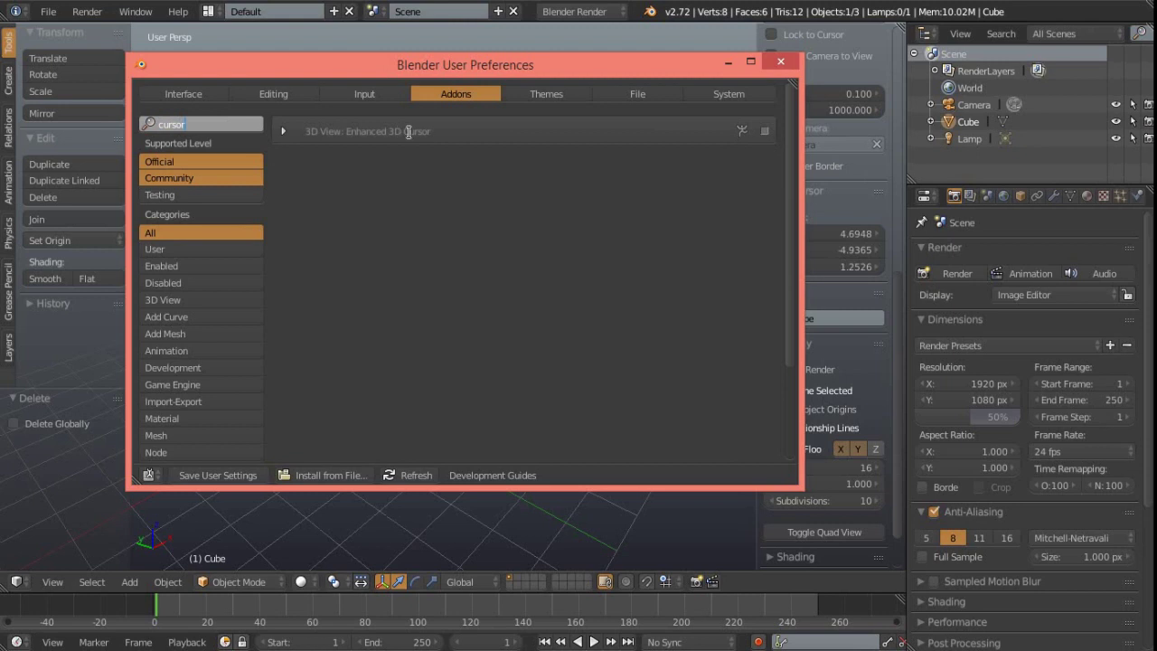
click(764, 131)
click(781, 68)
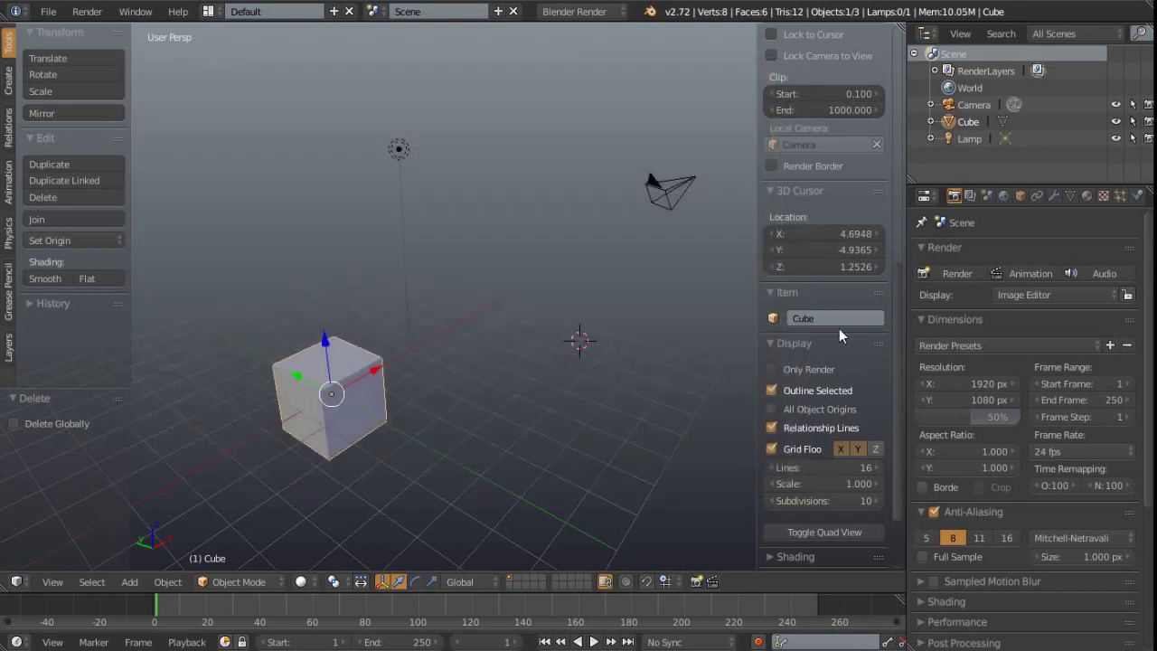
Expand 3D Cursor Tools in the sidebar and turn on Draw for the enhanced cursor.
scroll(832, 293, down, 3)
click(781, 560)
scroll(803, 489, down, 3)
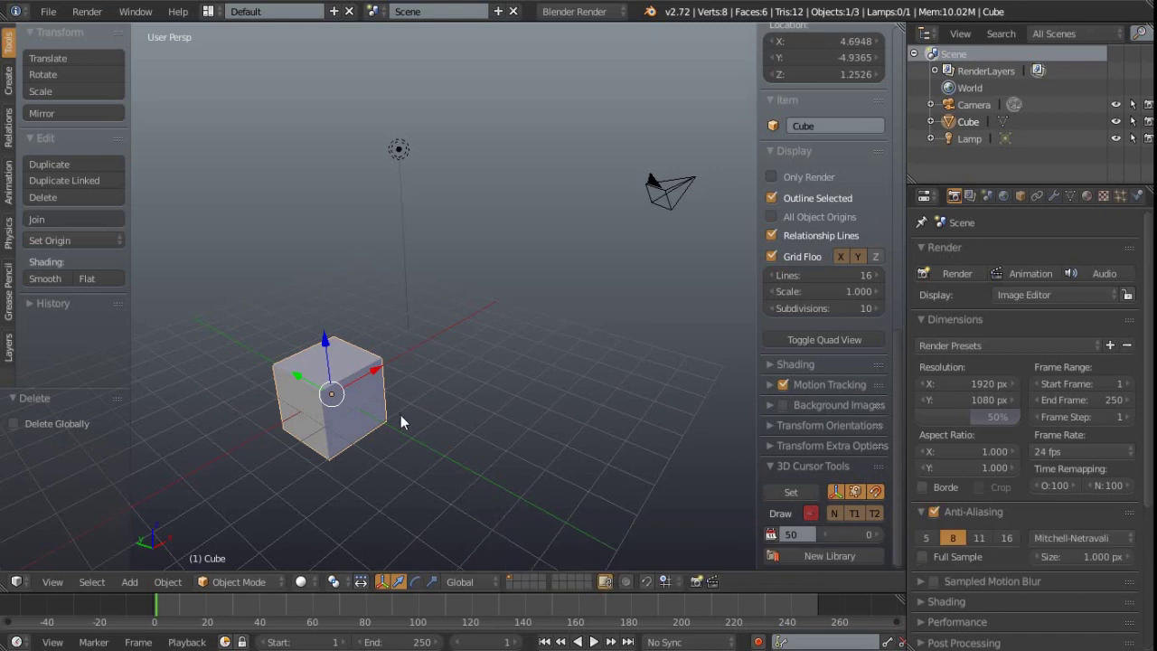
mouse_move(401, 415)
middle_down()
mouse_move(383, 386)
mouse_move(335, 413)
mouse_move(691, 502)
middle_up()
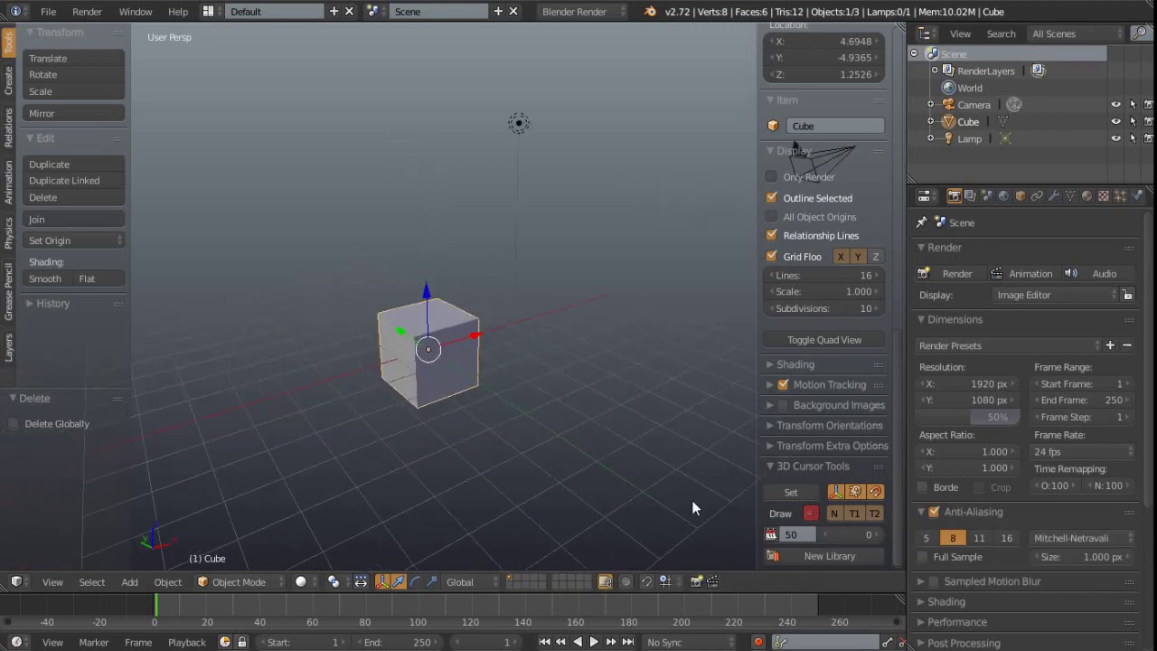
click(812, 514)
middle_drag(598, 370, 727, 375)
middle_drag(605, 411, 556, 399)
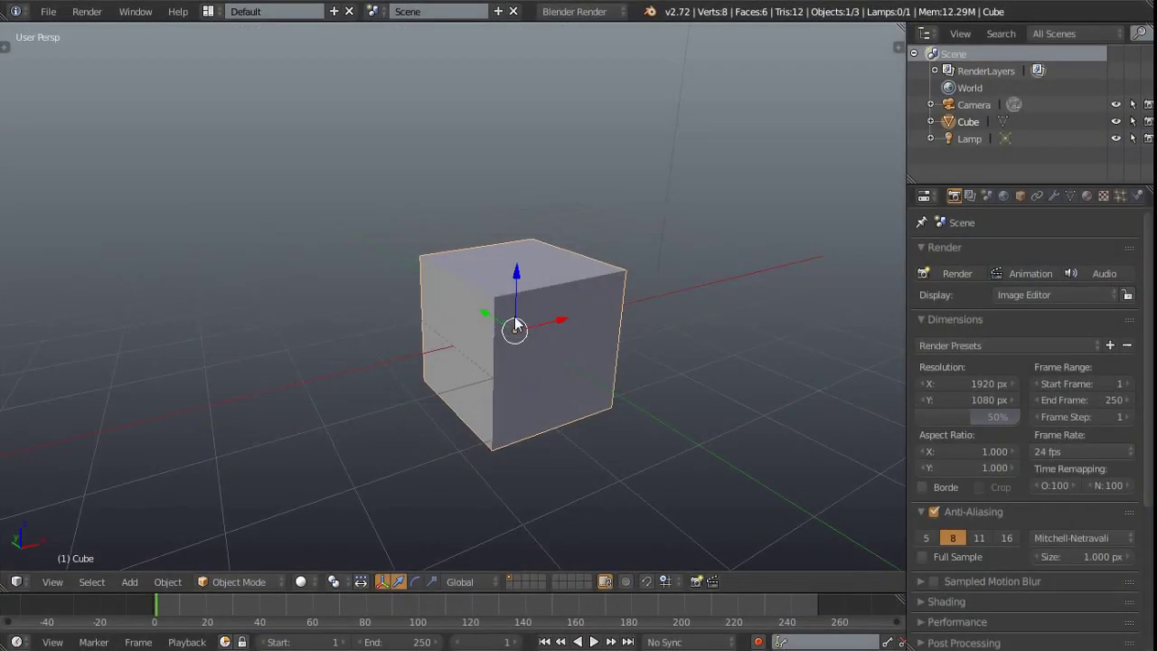
Switch the cube into Edit Mode and choose Vertex select mode.
scroll(555, 264, up, 2)
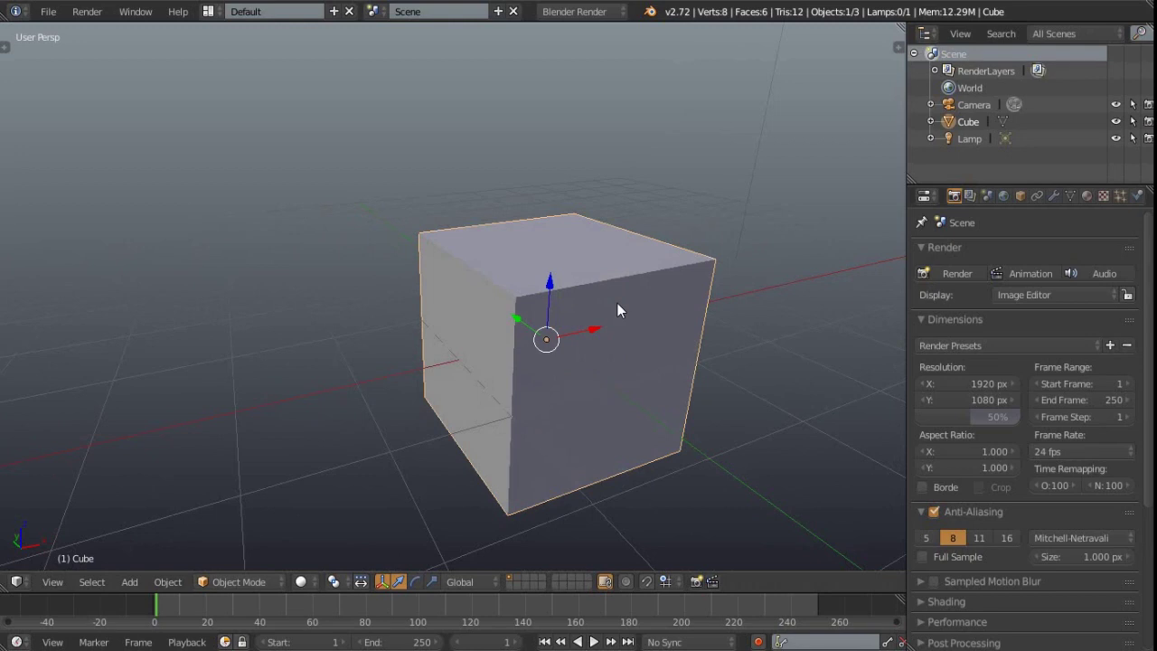
key(Tab)
click(230, 582)
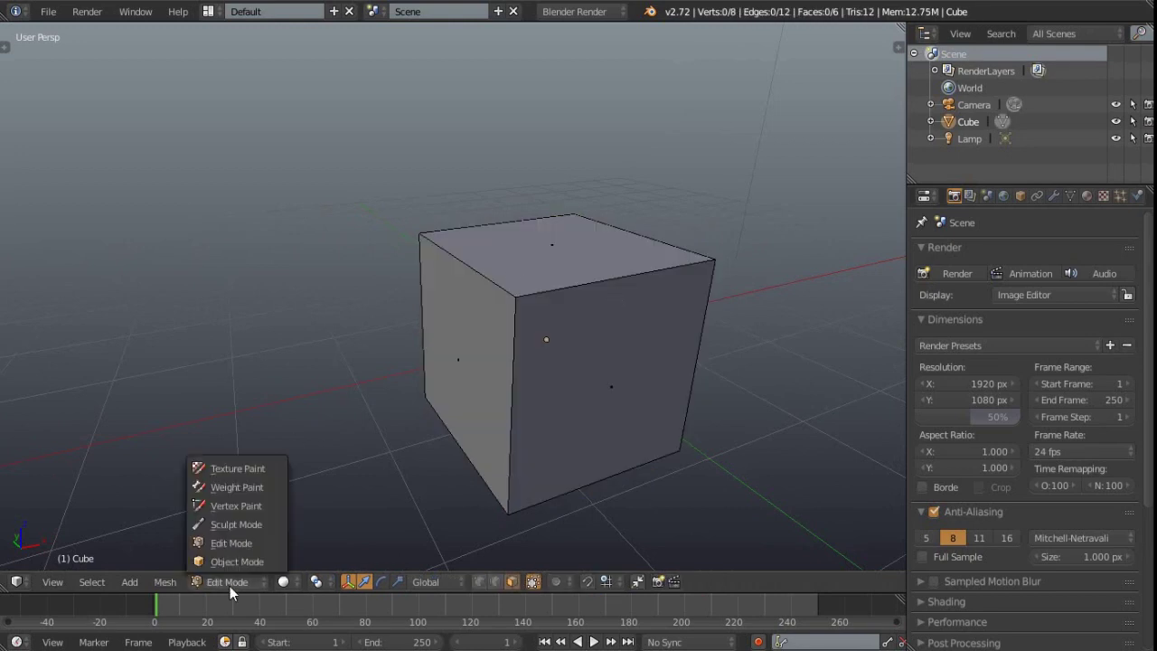
click(244, 537)
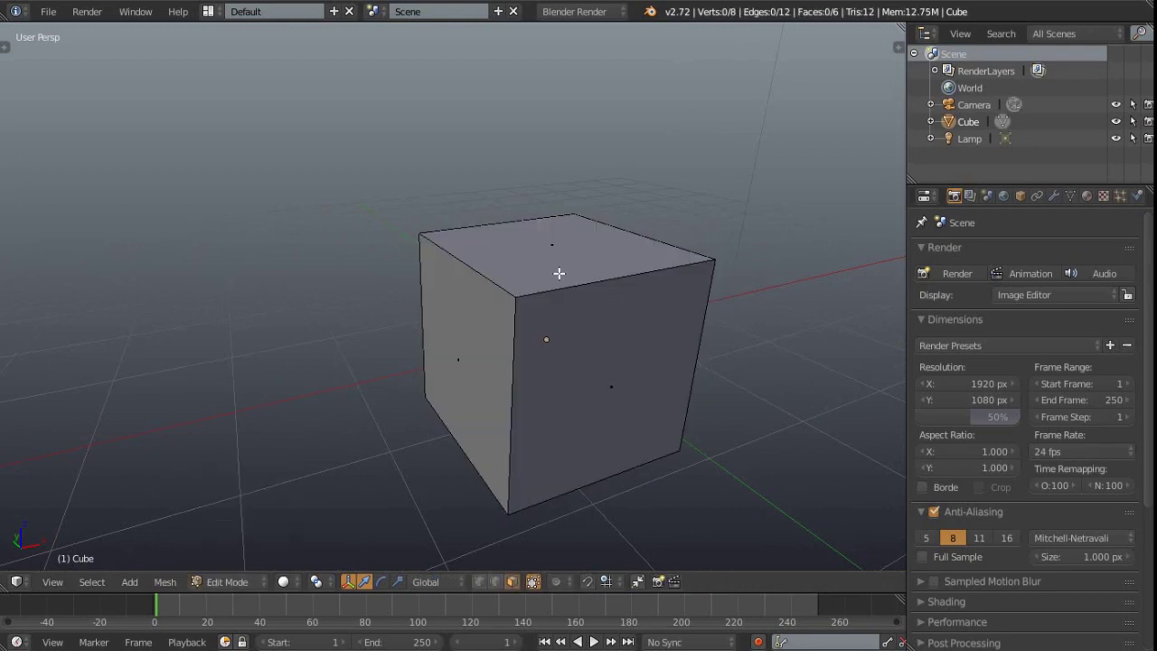
key(ctrl+Tab)
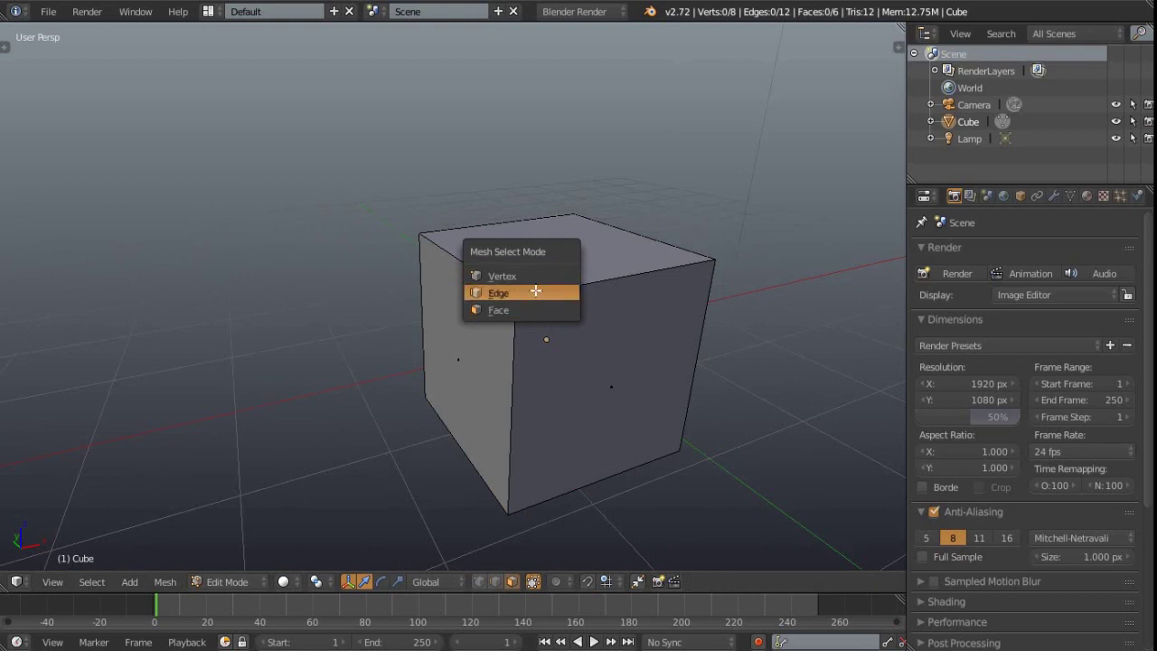
click(524, 274)
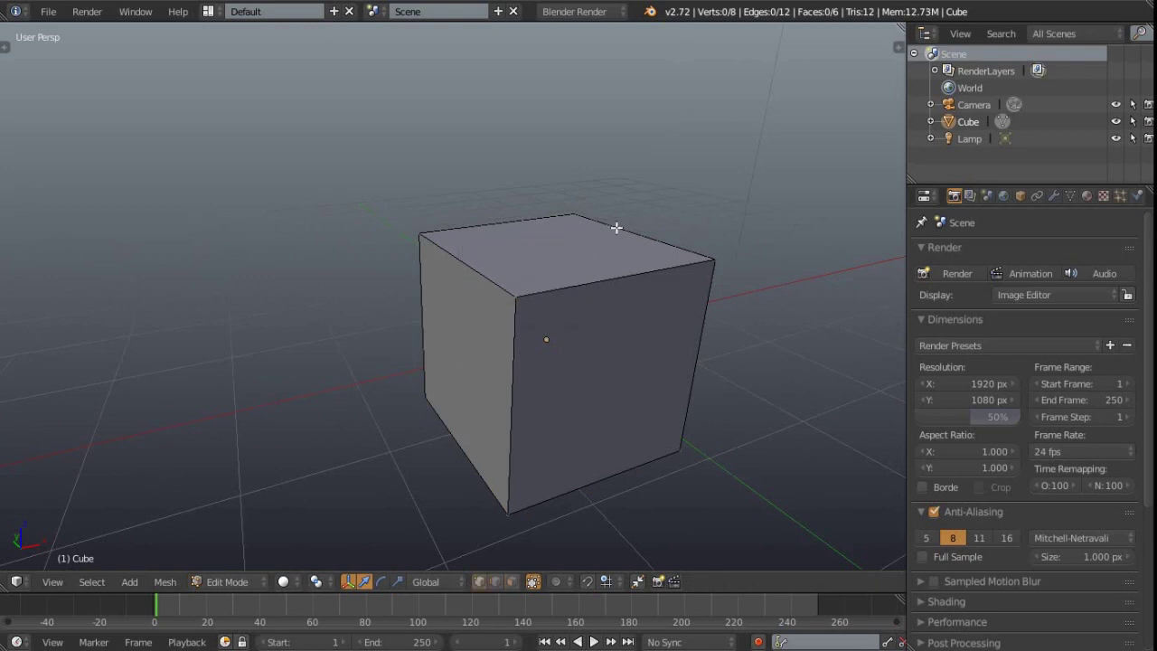
Select two opposite top corner vertices and subdivide the edge between them.
right_click(572, 214)
middle_drag(640, 322, 550, 362)
shift+right_click(502, 288)
scroll(562, 316, up, 2)
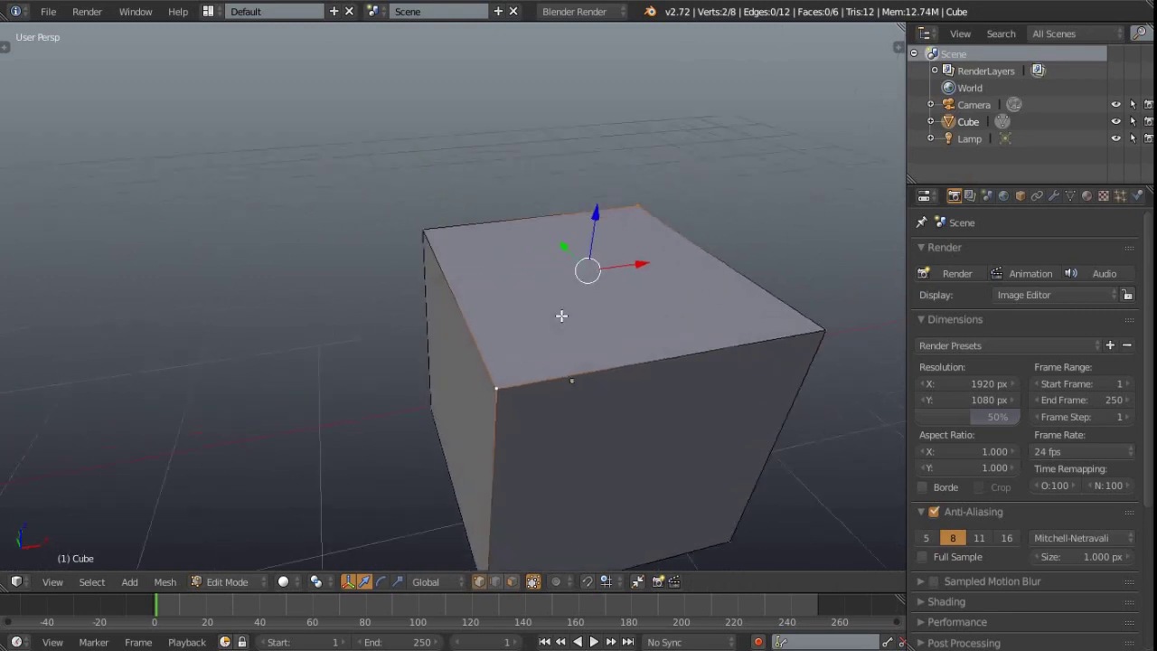
middle_drag(561, 315, 596, 356)
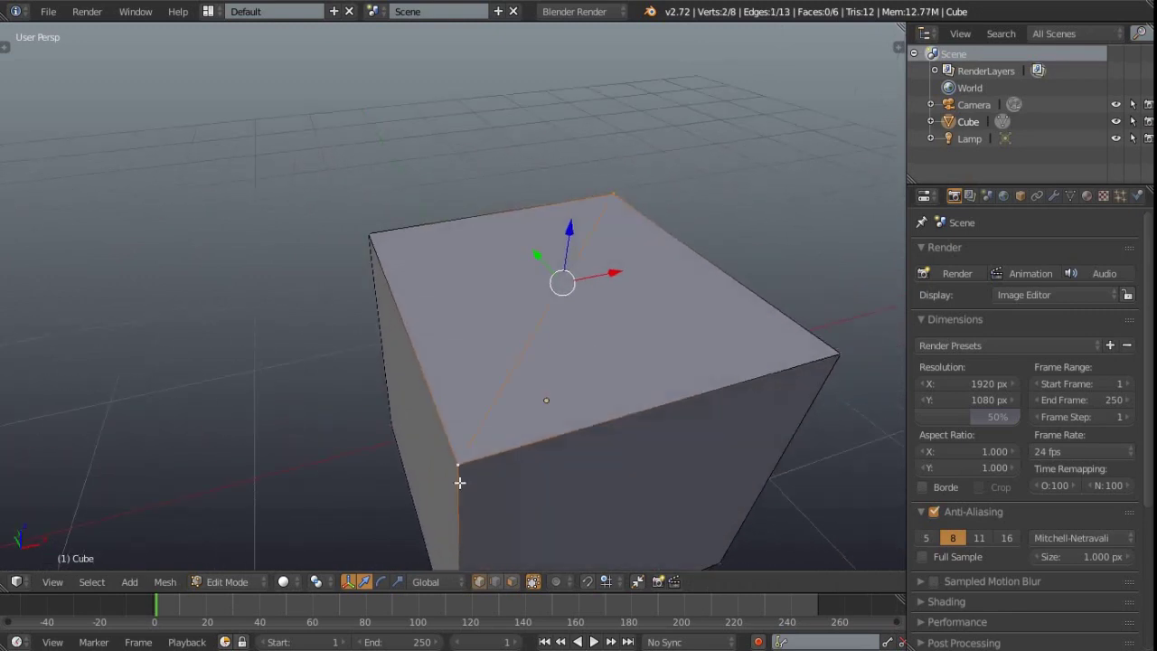
scroll(573, 328, down, 2)
mouse_move(578, 312)
middle_down()
mouse_move(545, 364)
mouse_move(570, 330)
middle_up()
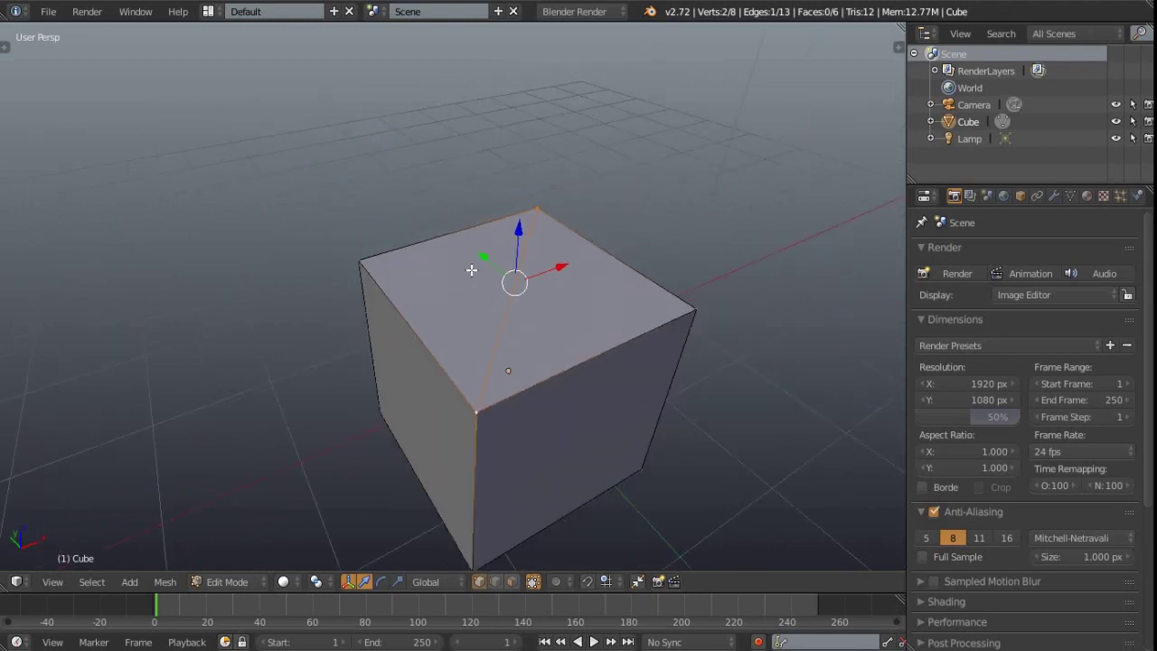
scroll(591, 302, up, 1)
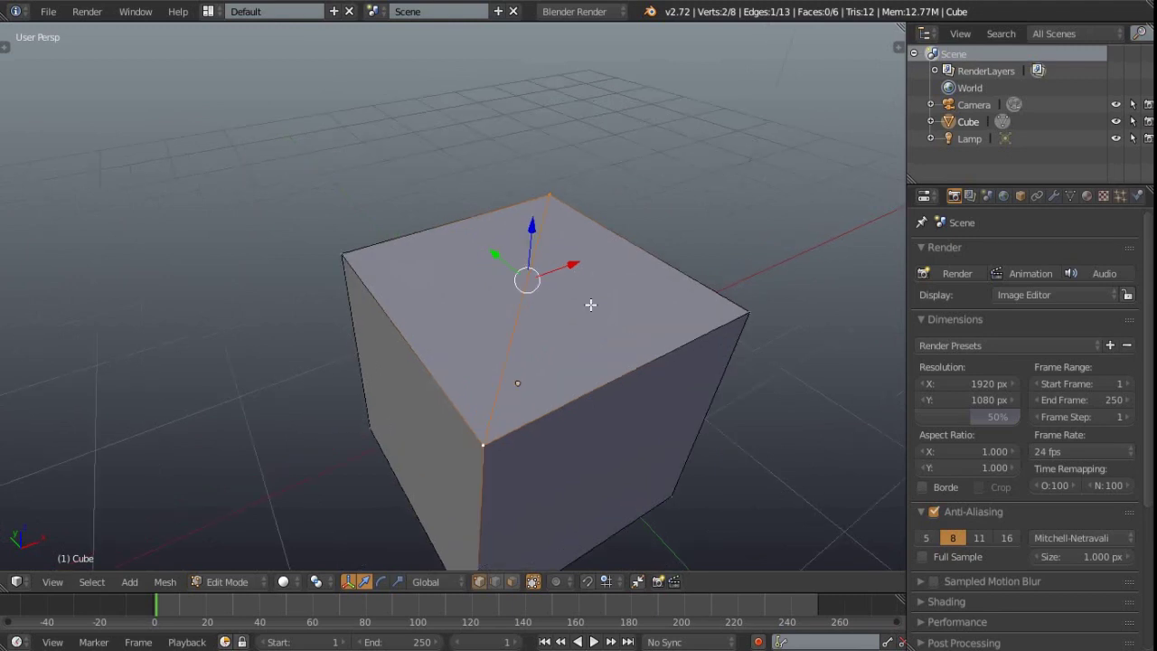
middle_drag(591, 301, 537, 306)
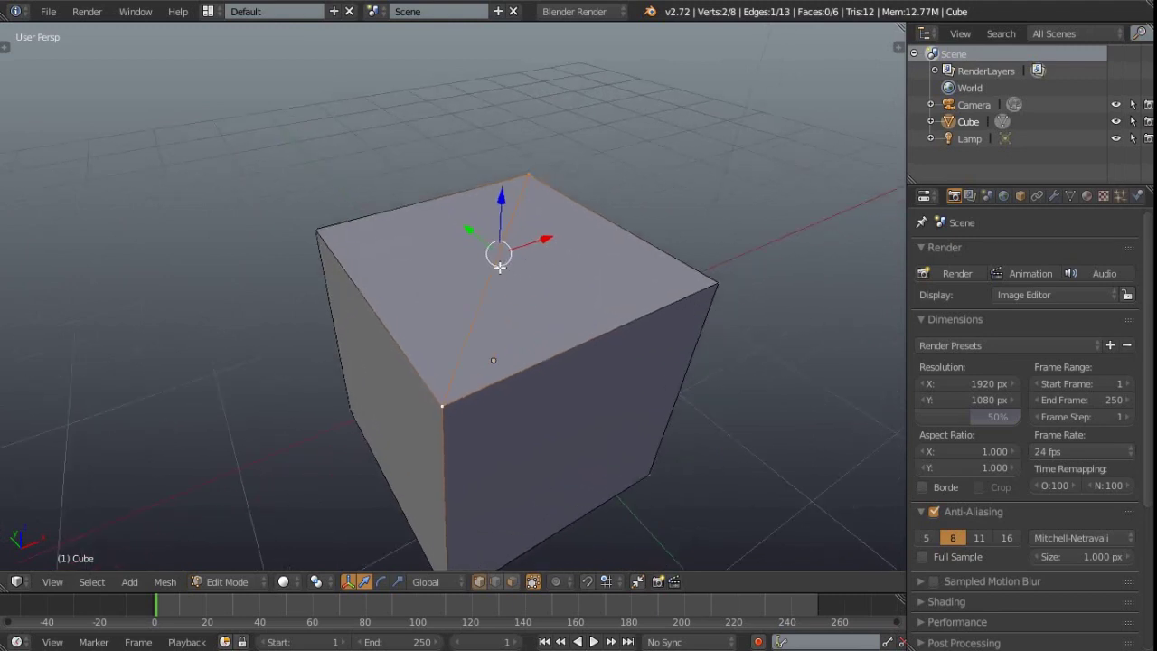
key(w)
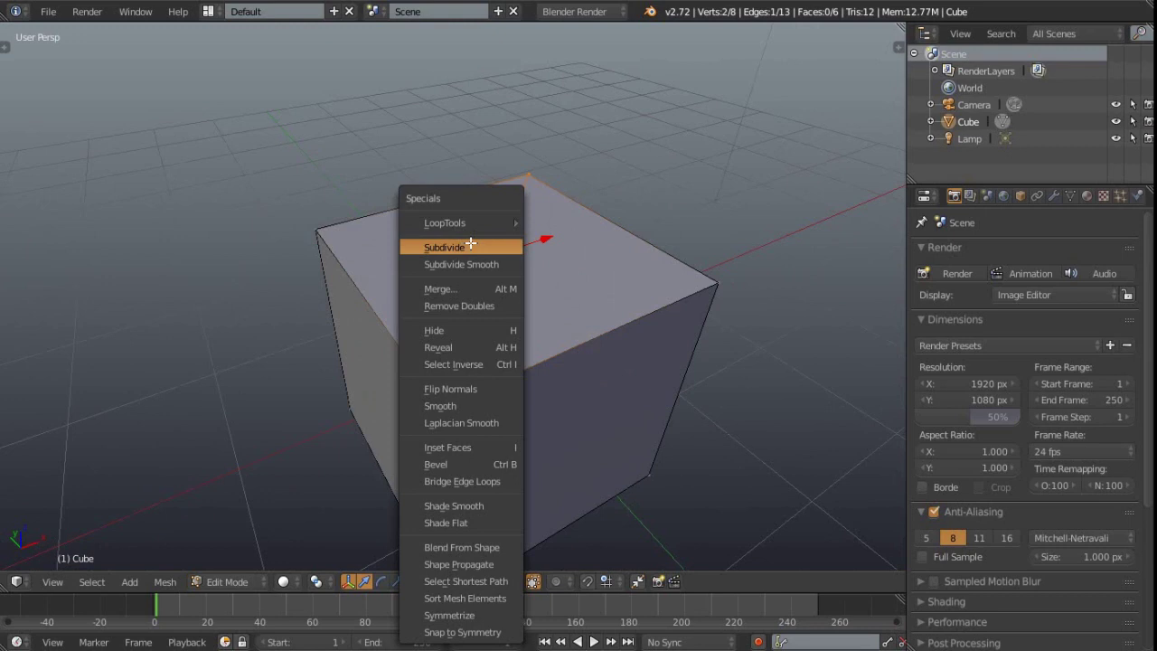
click(470, 246)
Raise the new midpoint vertex straight up into a peak, then switch to Face select mode.
middle_drag(550, 271, 502, 239)
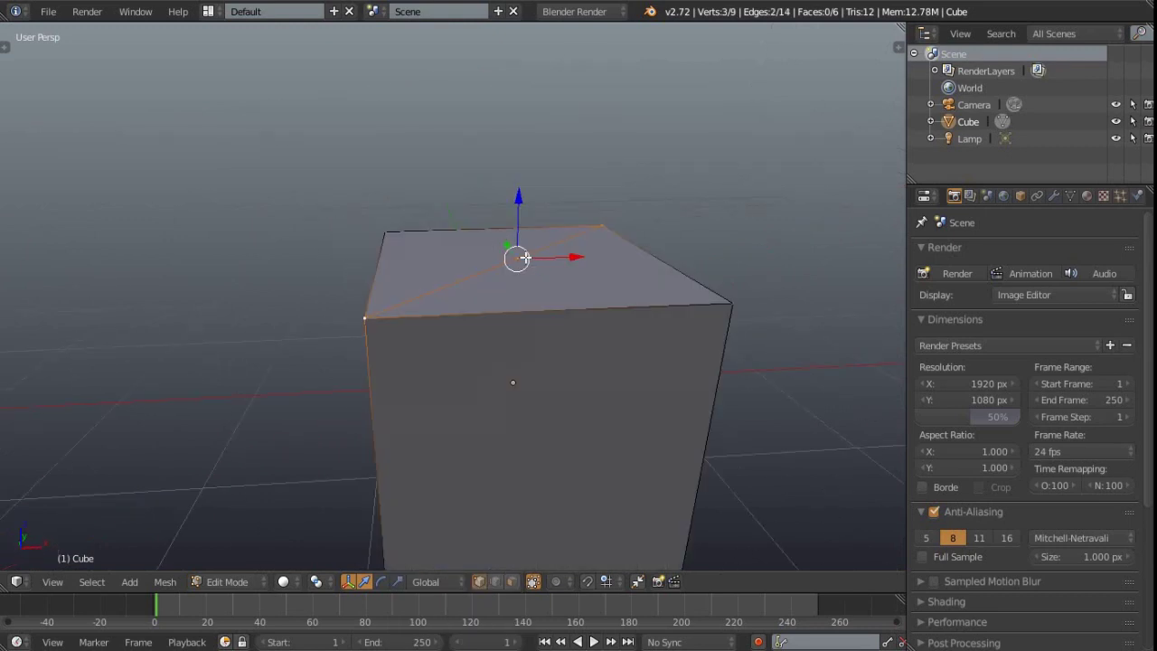
right_click(518, 258)
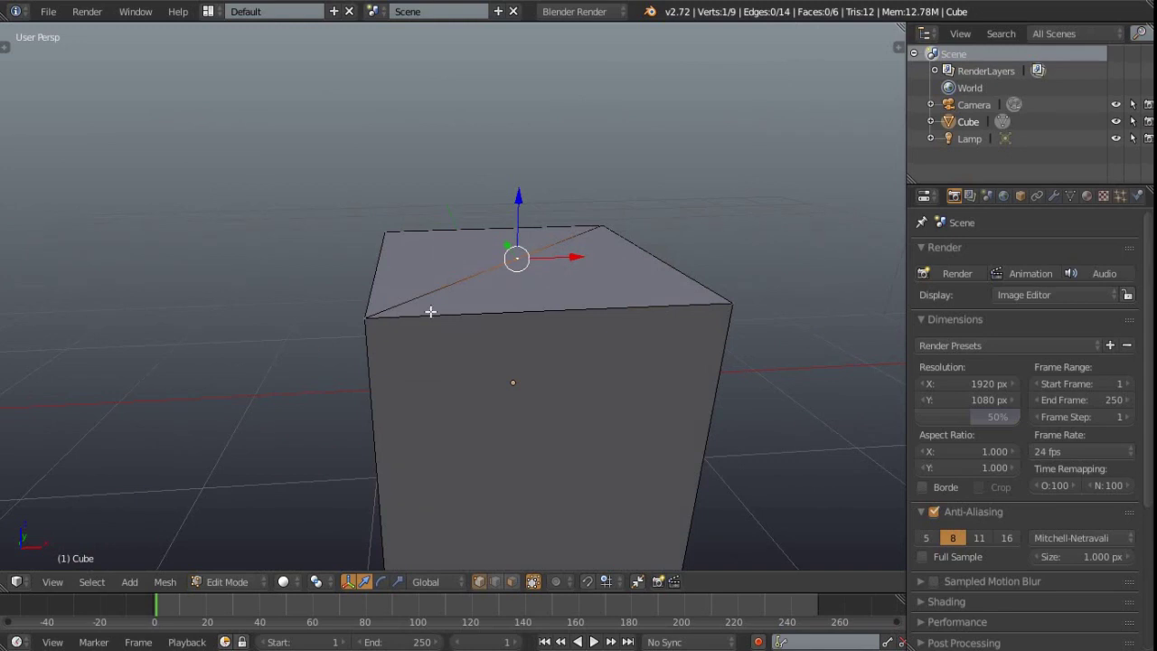
mouse_move(520, 285)
middle_down()
mouse_move(518, 317)
mouse_move(529, 303)
middle_up()
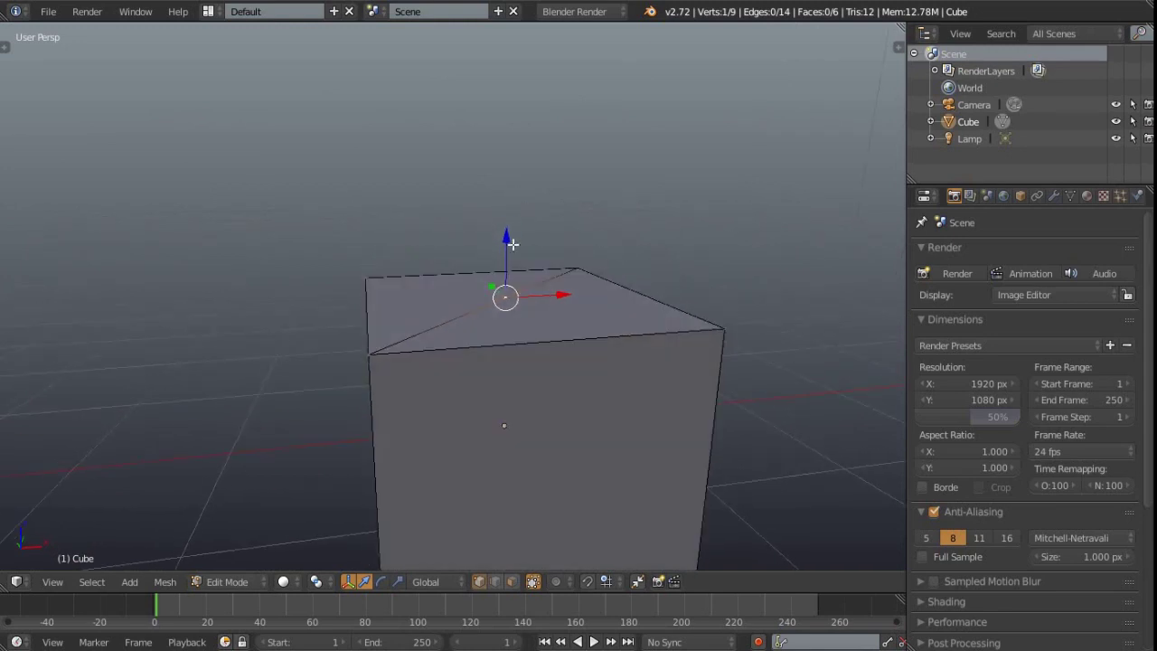
drag(506, 235, 496, 117)
middle_drag(516, 196, 409, 382)
key(ctrl+Tab)
click(479, 327)
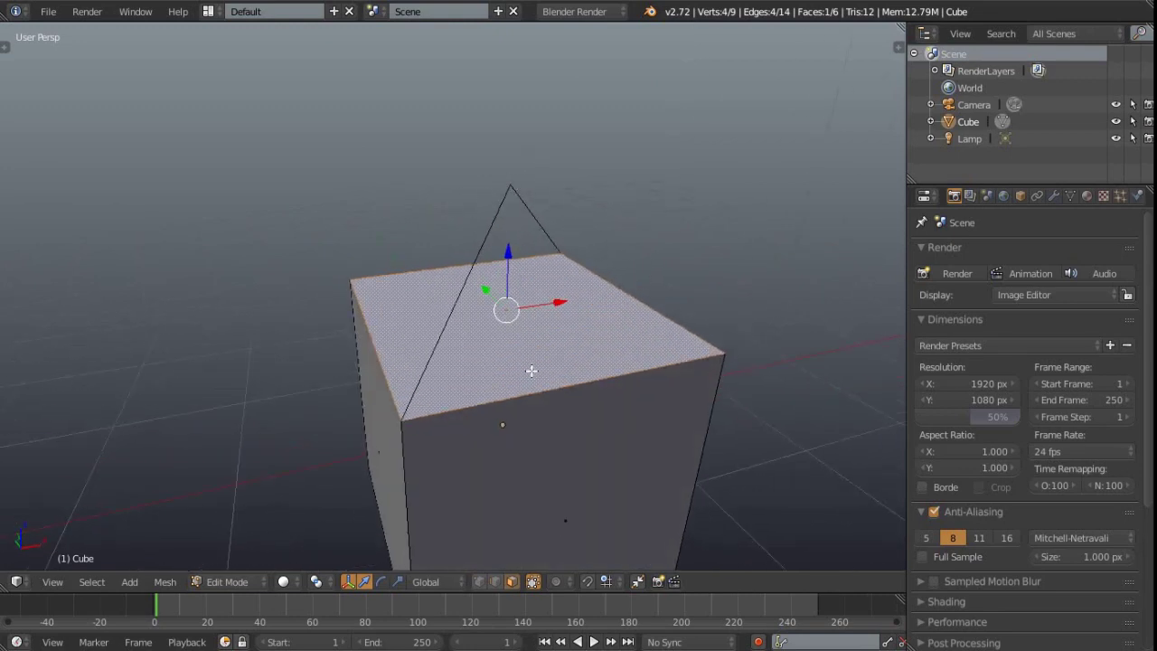
middle_drag(531, 370, 522, 372)
middle_drag(519, 220, 535, 206)
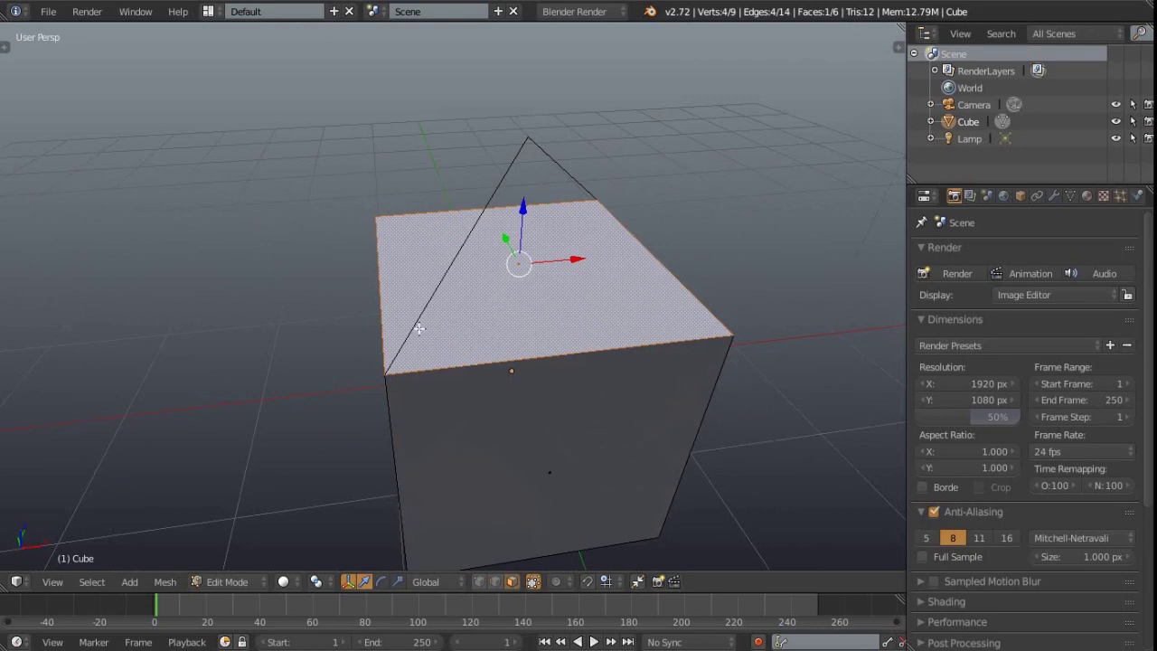
key(ctrl+Tab)
click(583, 248)
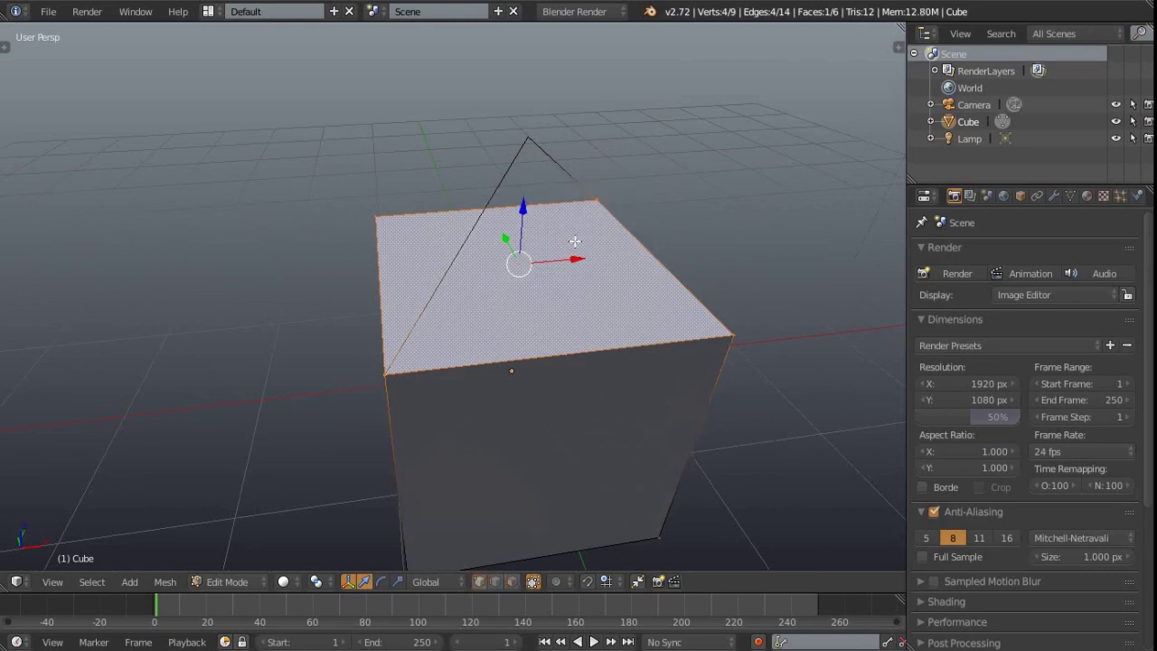
right_click(736, 337)
middle_drag(736, 337, 563, 346)
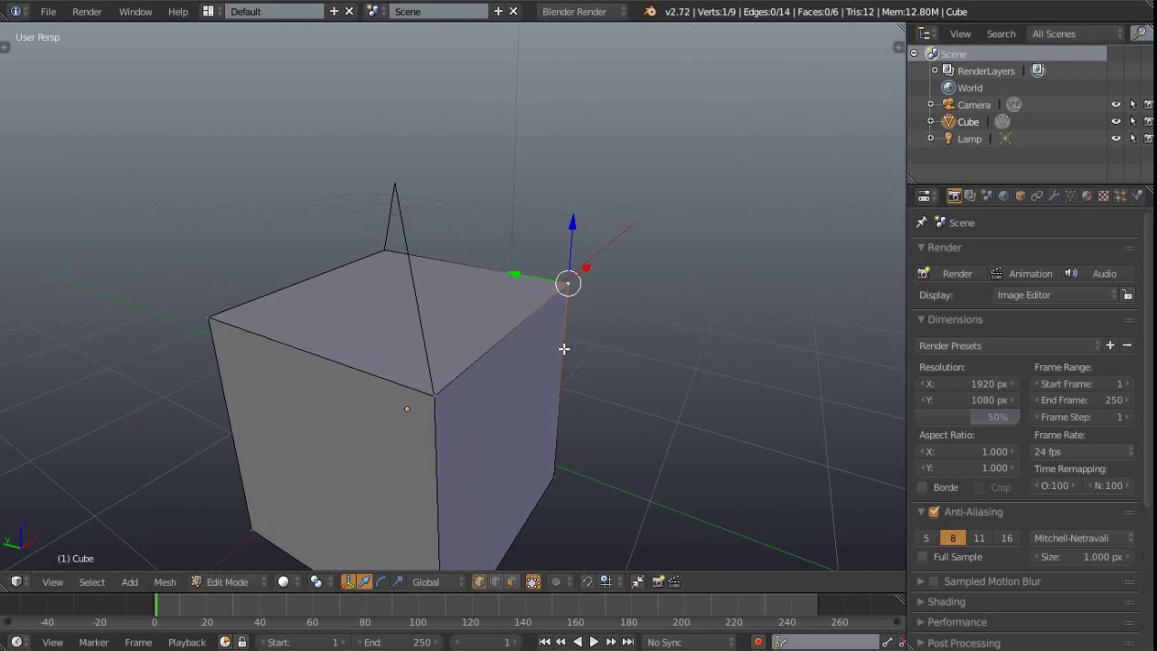
key(e)
click(744, 165)
middle_drag(743, 166, 513, 328)
key(a)
scroll(511, 314, down, 2)
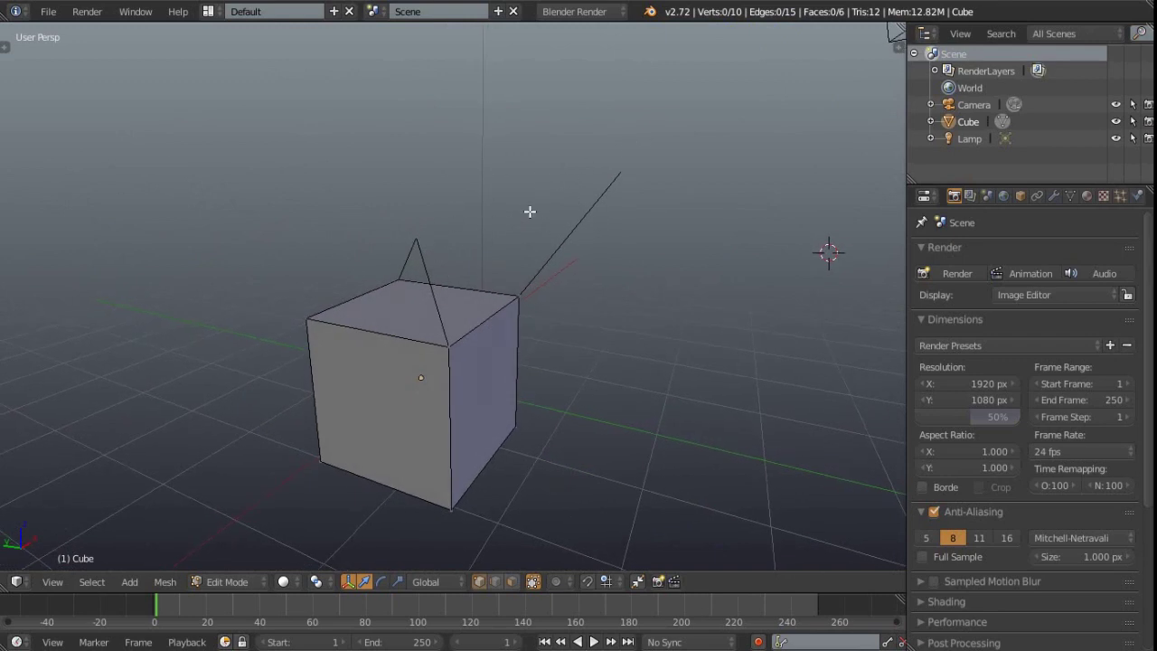
click(103, 585)
middle_drag(377, 320, 452, 292)
In edge mode, select all loose geometry and delete the edges, leaving 8 verts and 12 edges.
shift+click(495, 581)
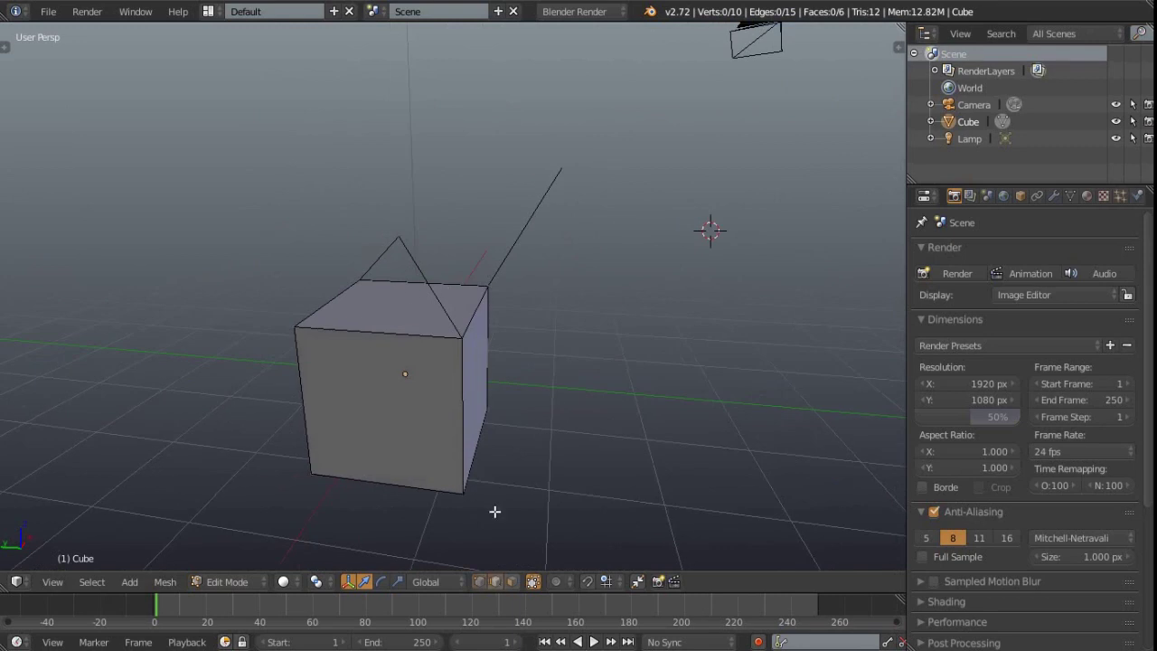
click(90, 581)
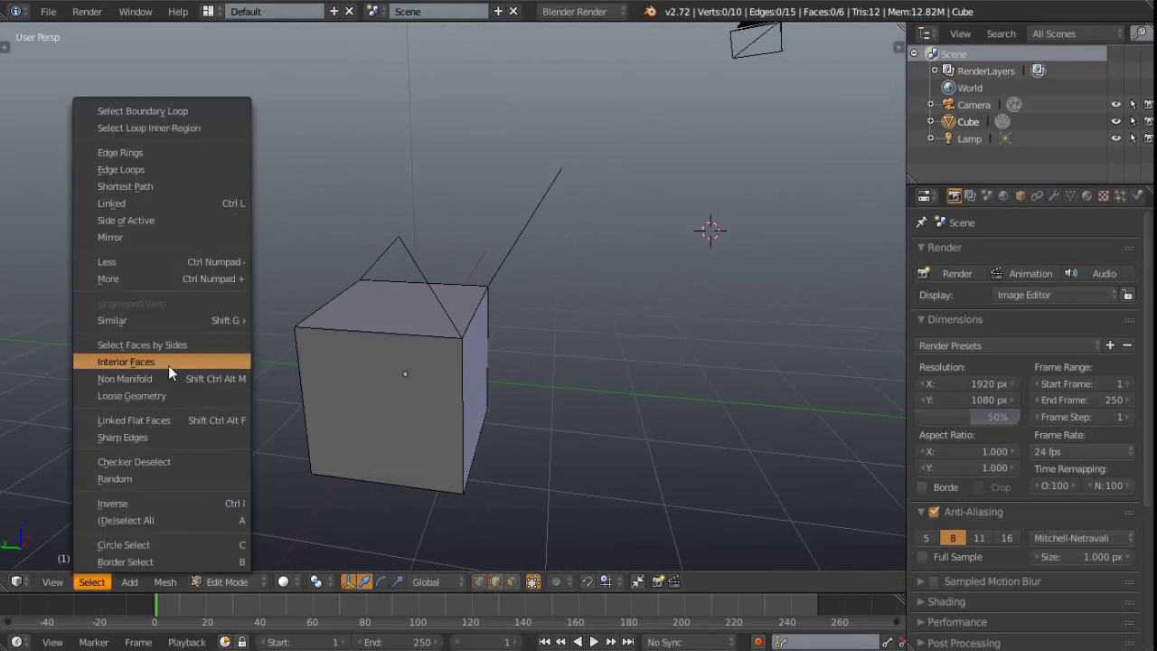
click(132, 395)
middle_drag(418, 325, 504, 249)
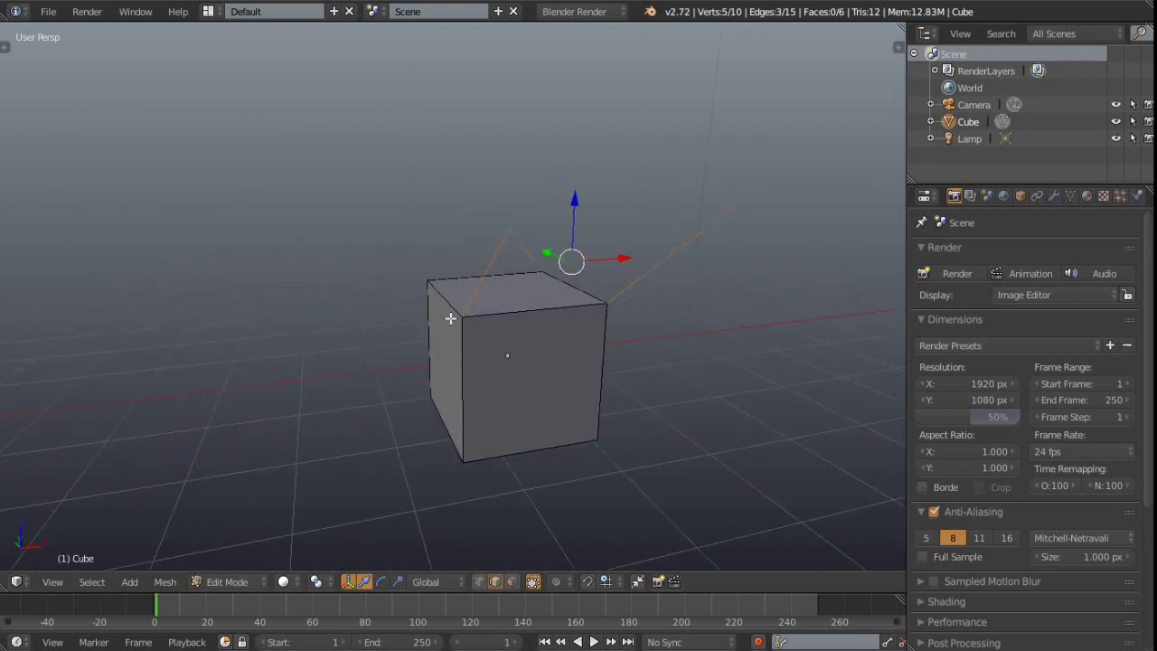
middle_drag(522, 331, 447, 343)
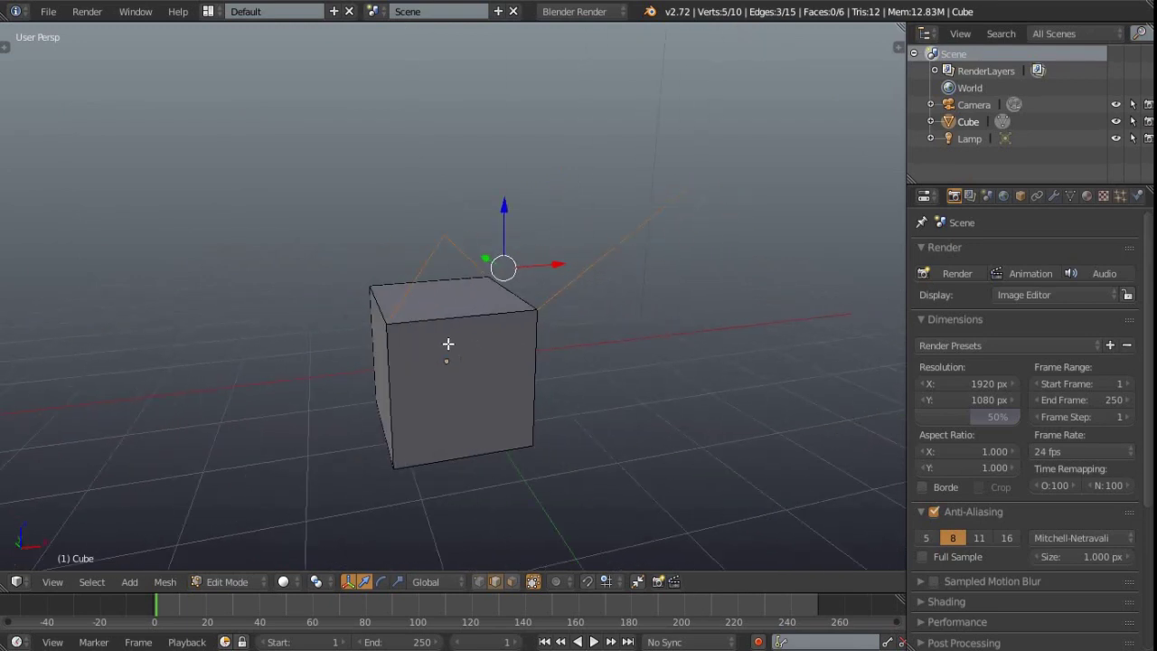
key(x)
click(415, 363)
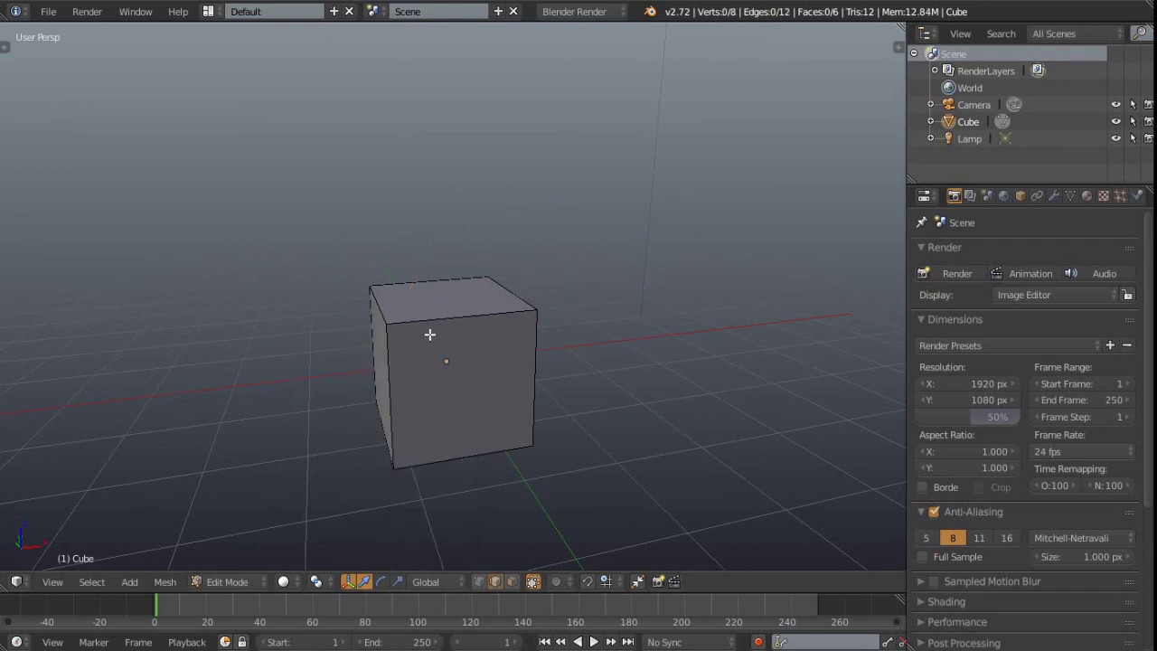
scroll(428, 341, up, 4)
middle_drag(428, 333, 416, 301)
In Vertex select mode, select the front-top and back-top corner vertices.
key(ctrl+Tab)
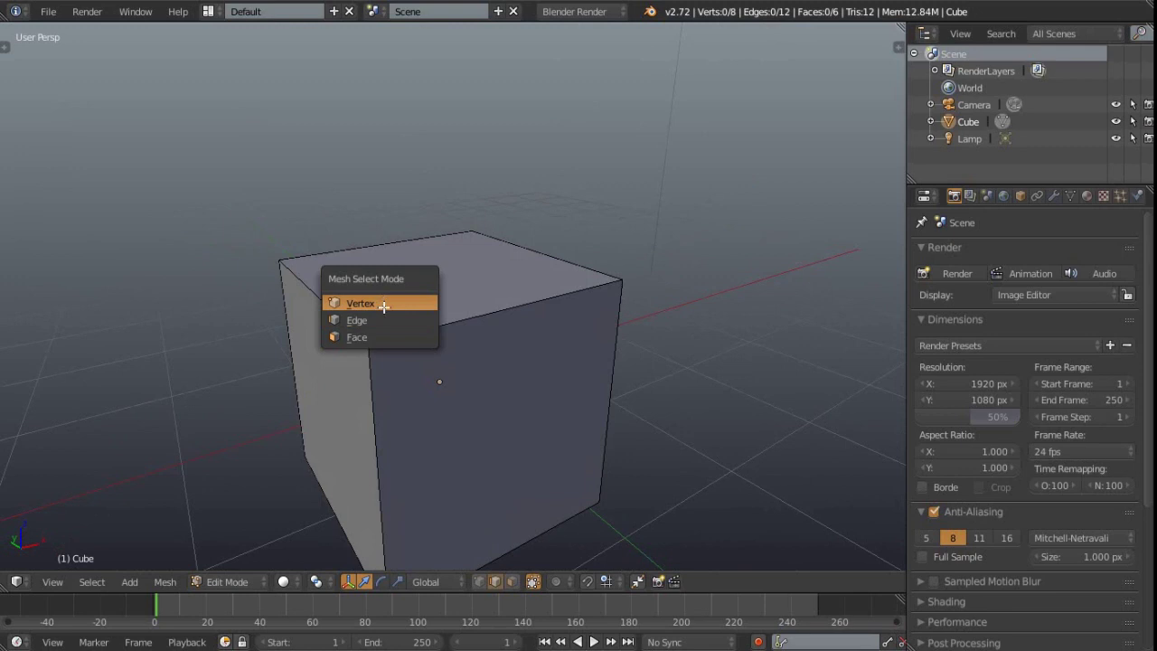
click(385, 303)
right_click(385, 325)
shift+right_click(469, 236)
middle_drag(468, 236, 502, 362)
scroll(480, 343, up, 2)
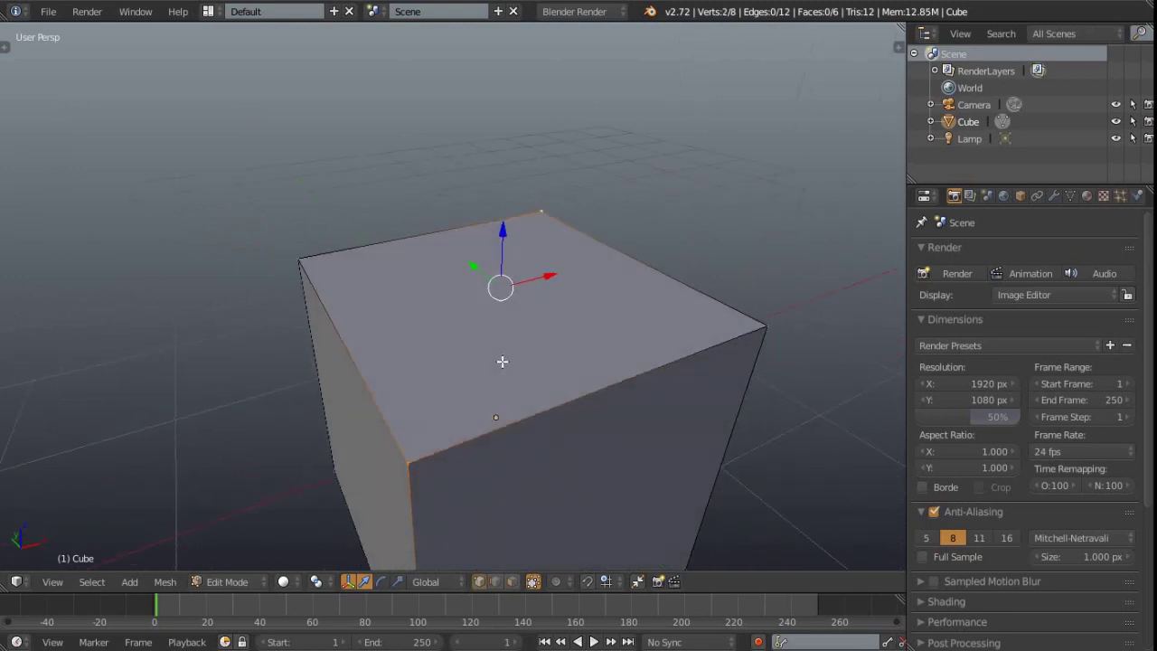
Switch to Face select mode and select each triangle of the split top face.
key(ctrl+Tab)
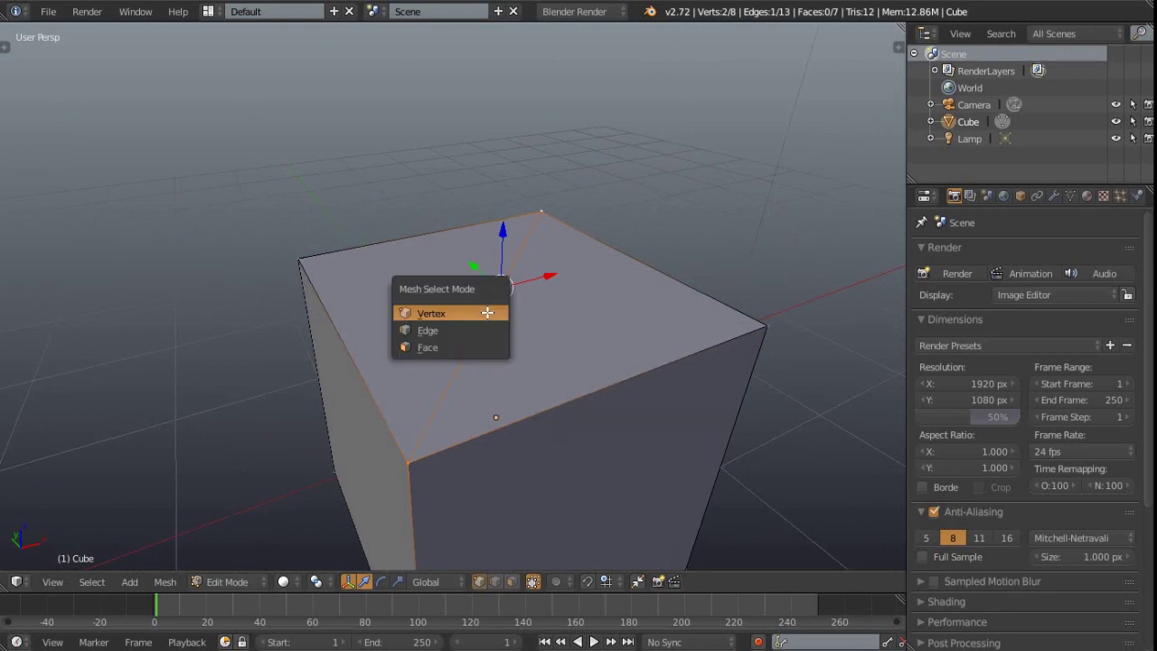
click(420, 343)
right_click(586, 301)
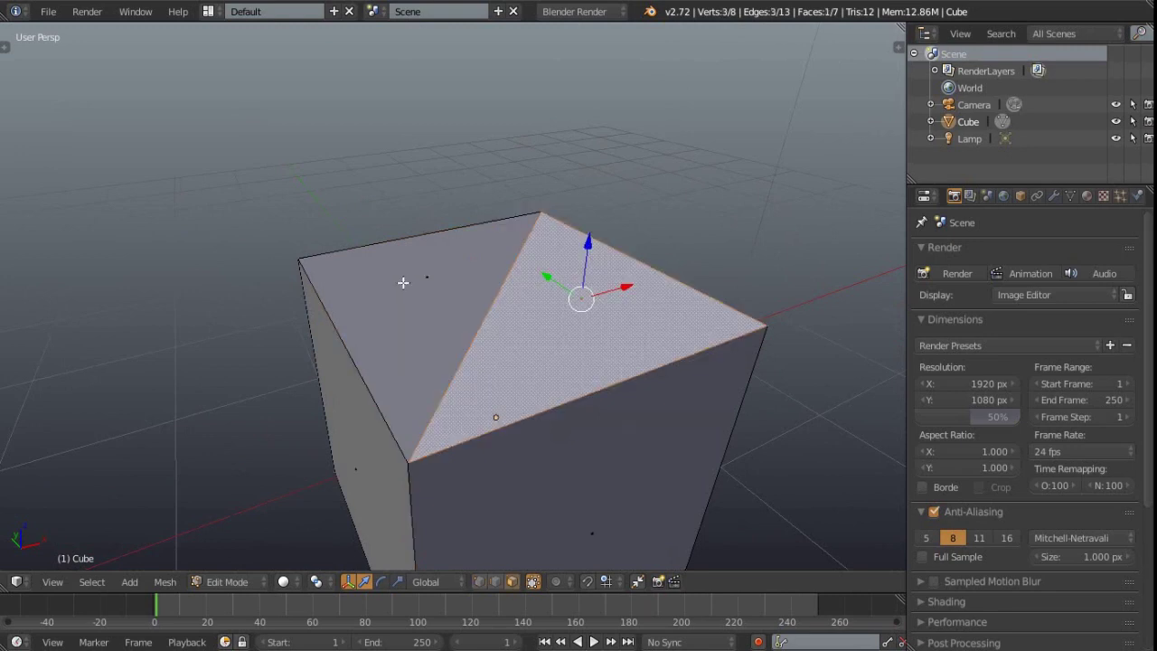
middle_drag(401, 276, 464, 380)
right_click(467, 299)
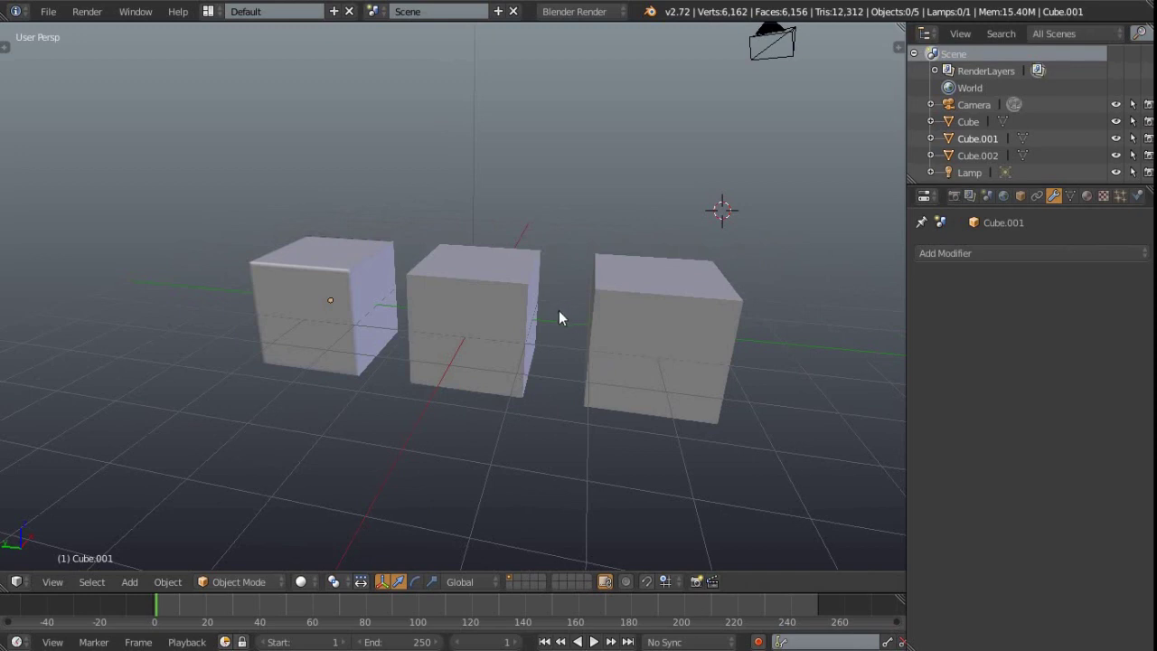
Select the middle of the three cubes after clicking through the others.
mouse_move(517, 319)
middle_down()
mouse_move(509, 331)
mouse_move(518, 334)
middle_up()
right_click(470, 327)
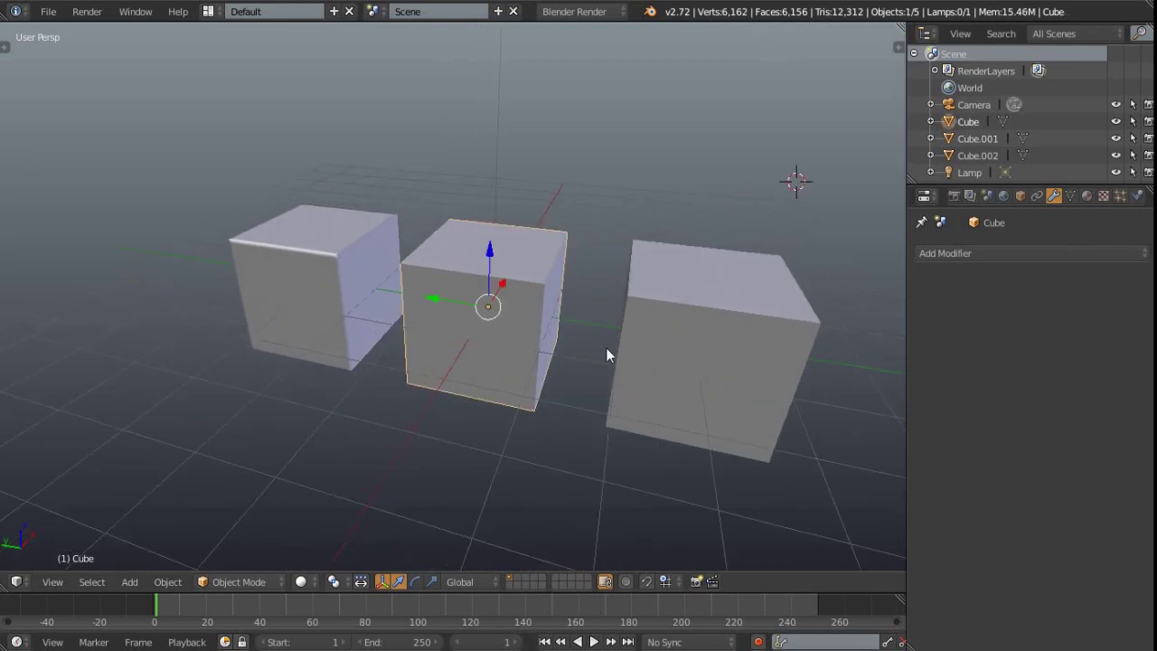
right_click(676, 345)
right_click(396, 306)
right_click(470, 307)
scroll(536, 312, up, 3)
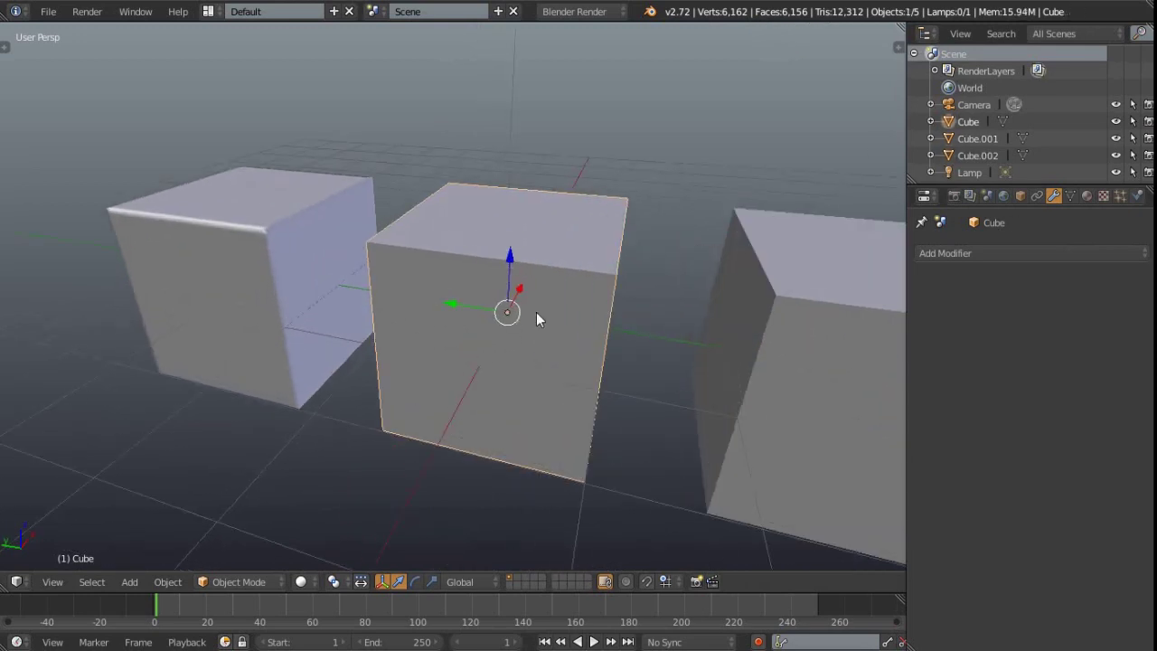
middle_drag(536, 311, 497, 305)
In Edit Mode, bevel the middle cube's top front edge into a chamfer.
key(Tab)
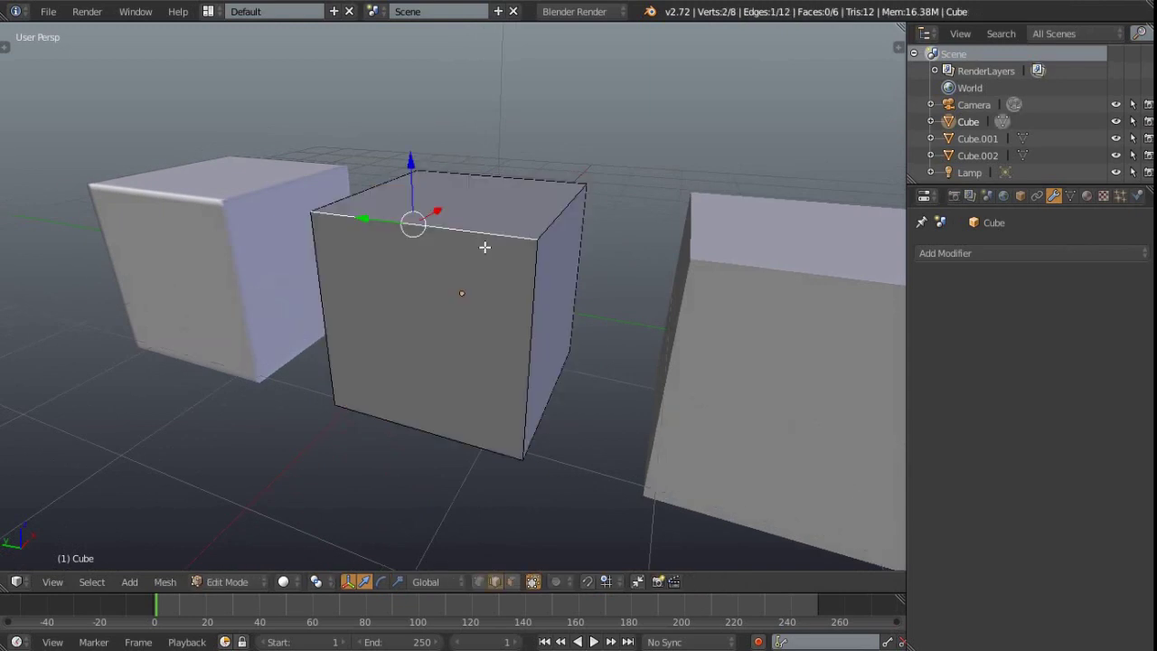
middle_drag(481, 226, 456, 298)
key(ctrl+b)
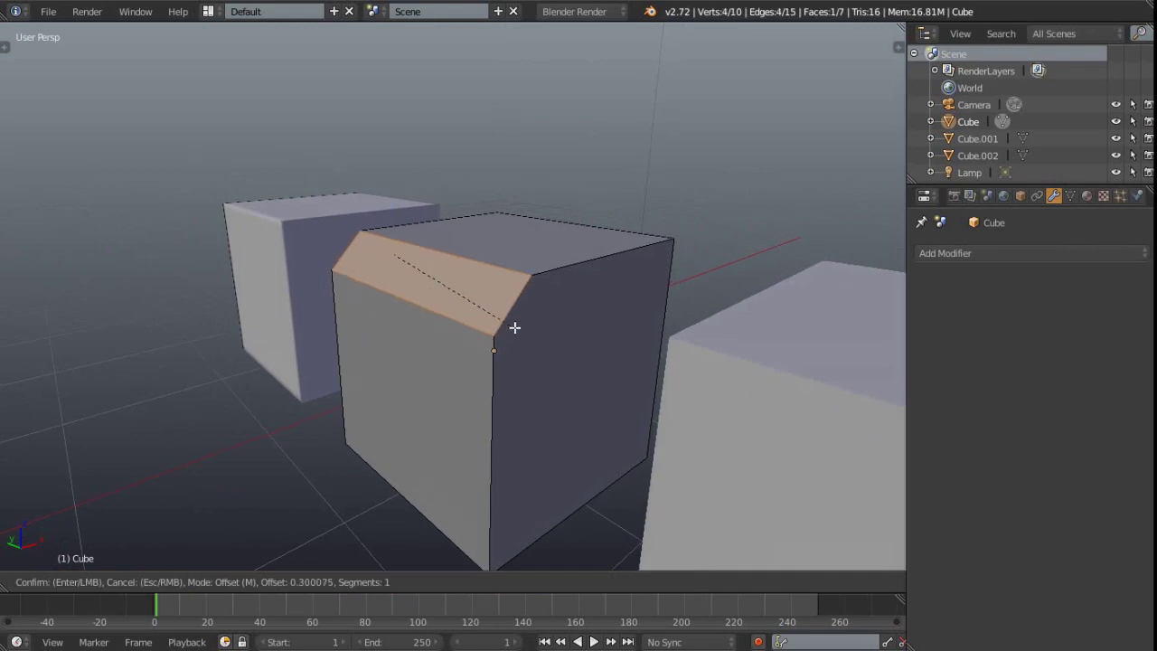
click(546, 347)
scroll(515, 337, down, 3)
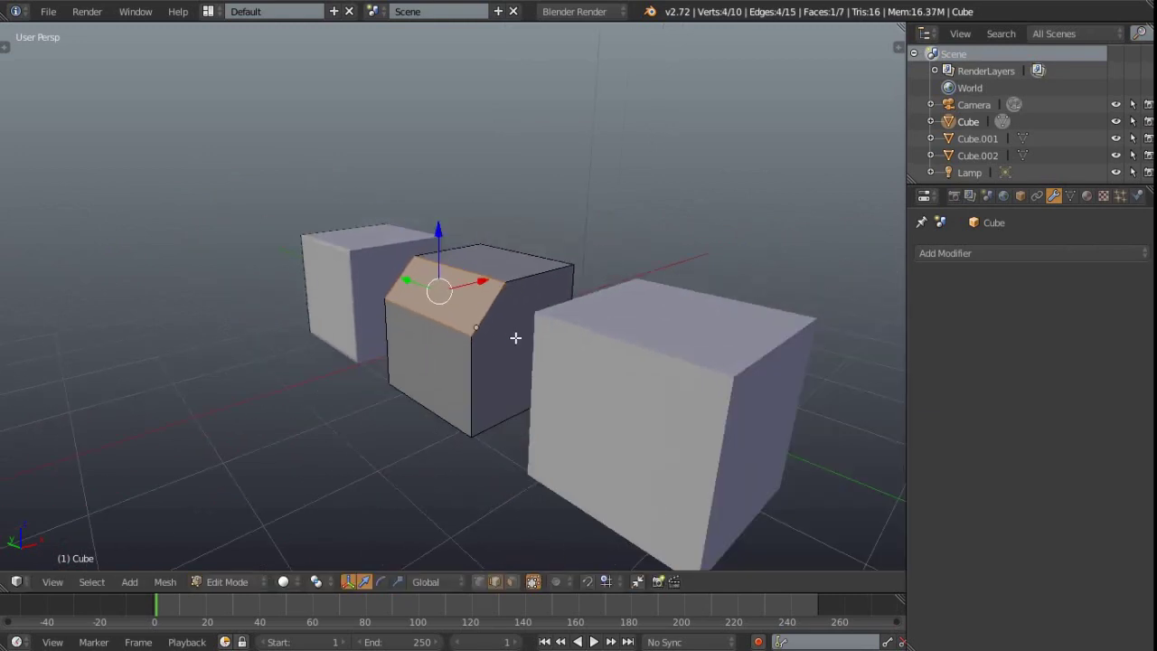
Select the right cube and, in Edit Mode, pick its top front edge.
shift+middle_drag(470, 315, 402, 313)
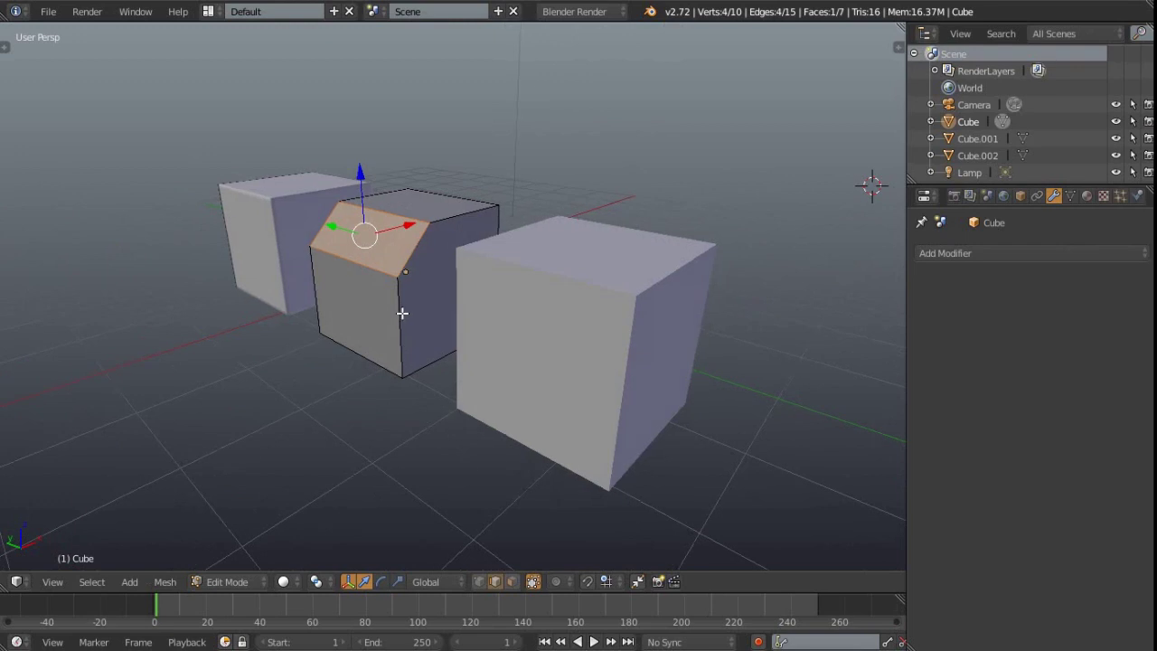
key(Tab)
right_click(532, 306)
shift+middle_drag(572, 331, 489, 329)
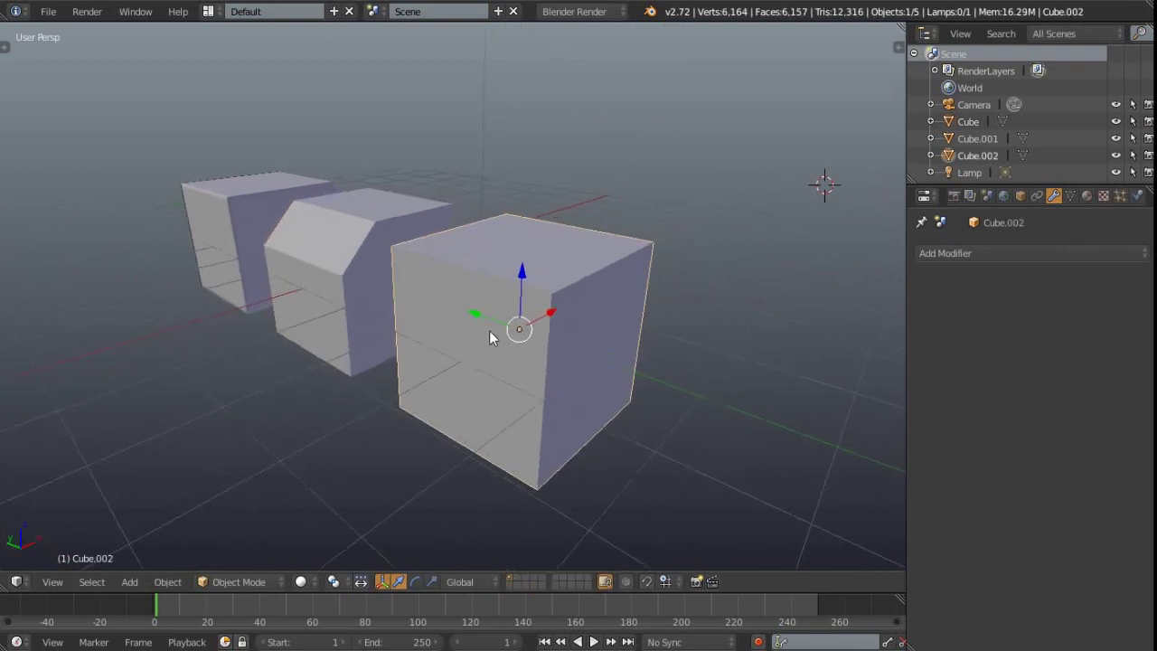
scroll(497, 329, up, 2)
scroll(505, 329, down, 2)
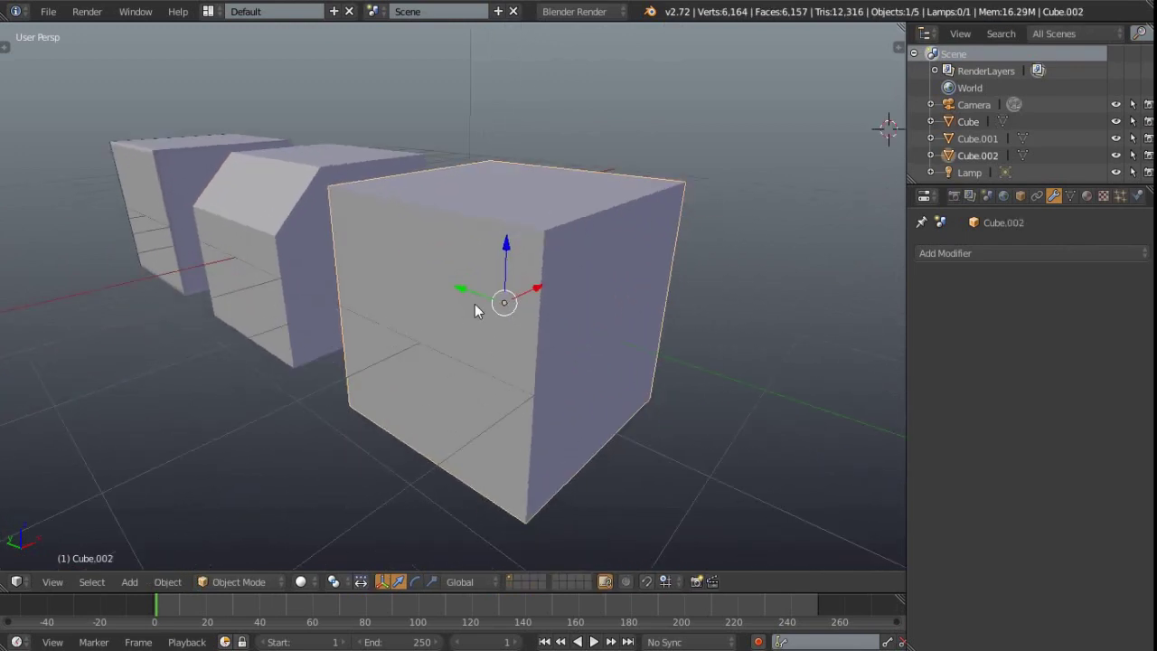
key(Tab)
right_click(435, 211)
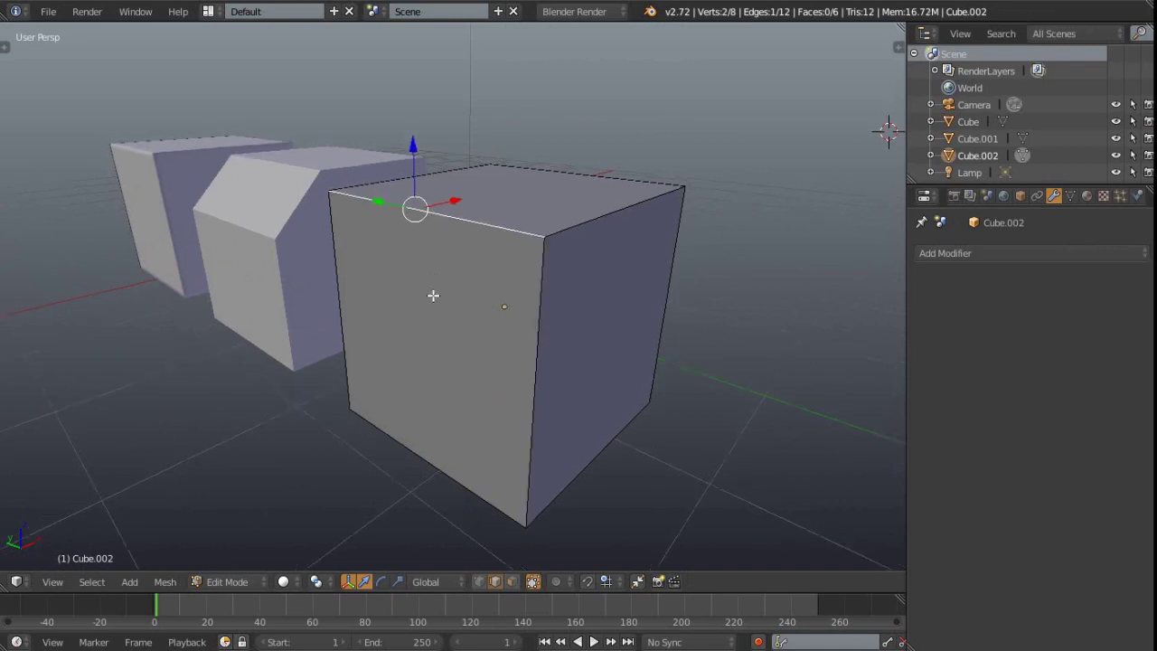
middle_drag(433, 297, 467, 337)
Bevel that edge, then undo it and return to Object Mode.
key(ctrl+b)
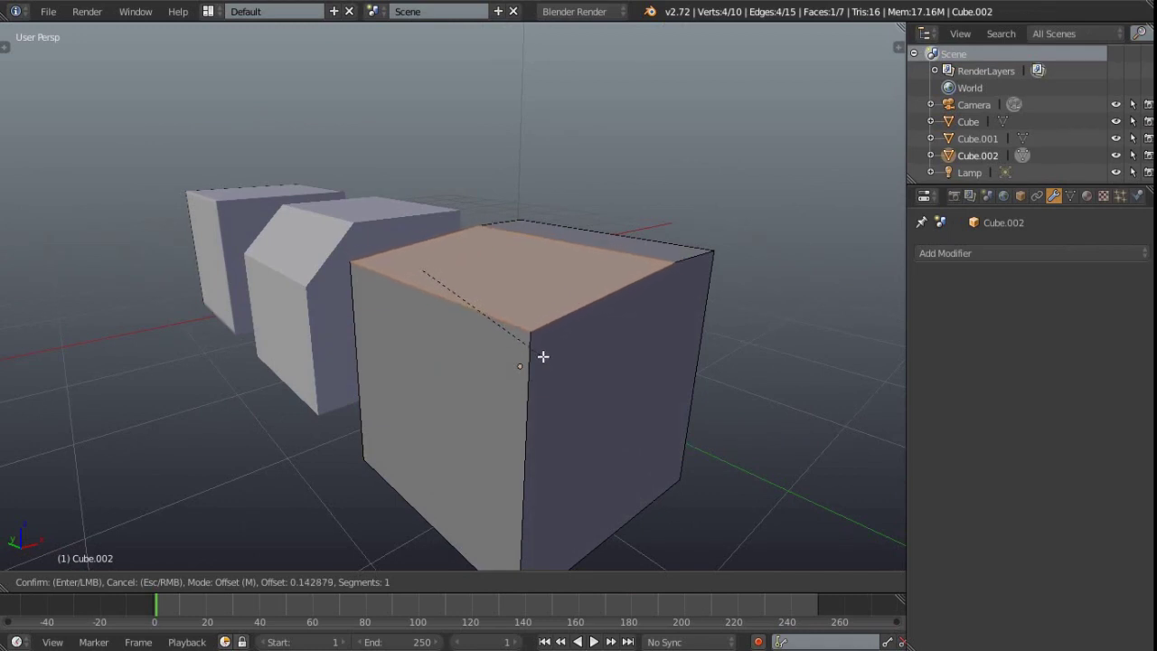
click(544, 357)
middle_drag(320, 226, 421, 304)
key(ctrl+z)
key(Tab)
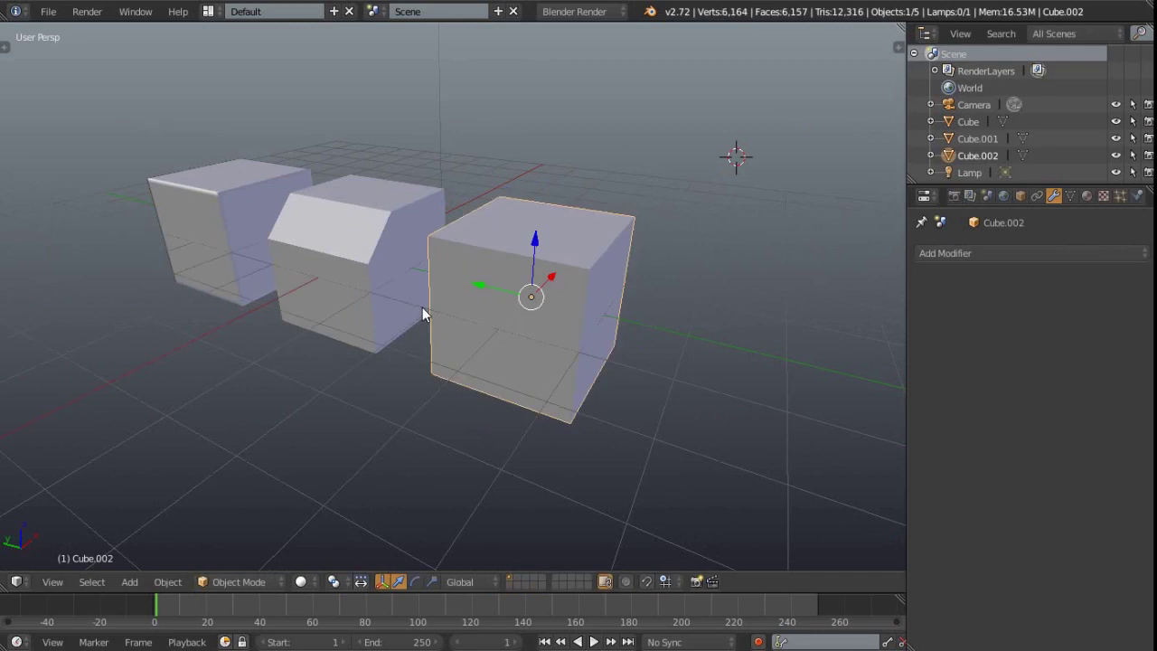
Undo the middle cube's bevel so it returns to a plain cube.
key(ctrl+z)
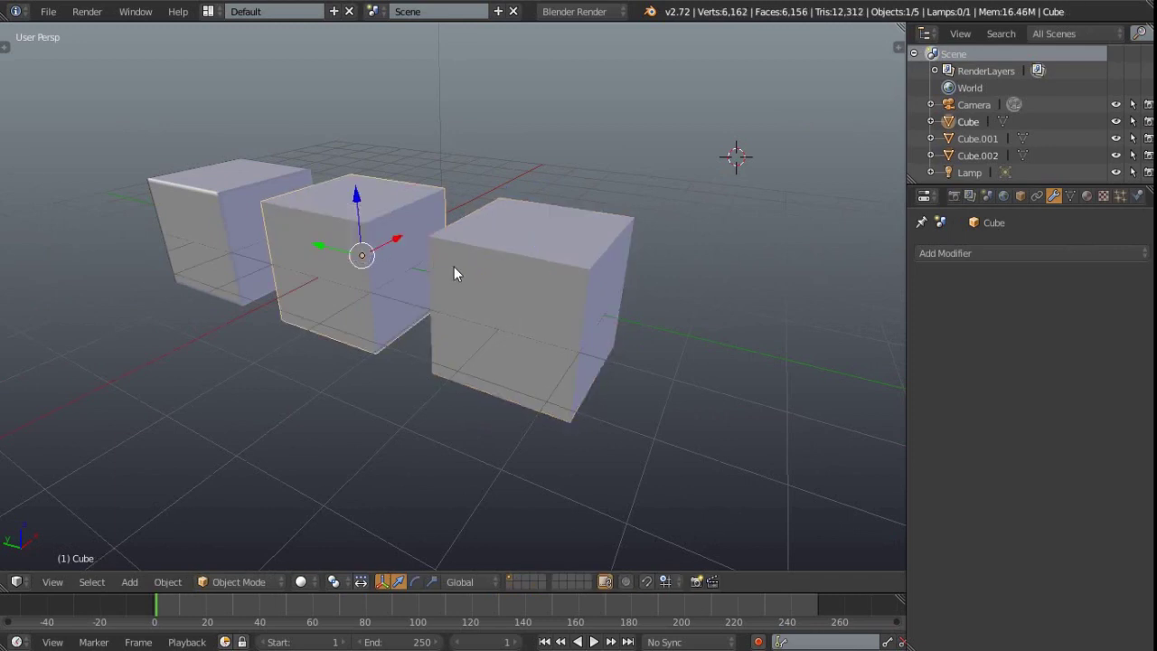
middle_drag(404, 310, 529, 286)
right_click(529, 286)
right_click(336, 269)
middle_drag(337, 269, 379, 289)
Select the left cube, Cube.001, orbiting around the three cubes.
right_click(568, 317)
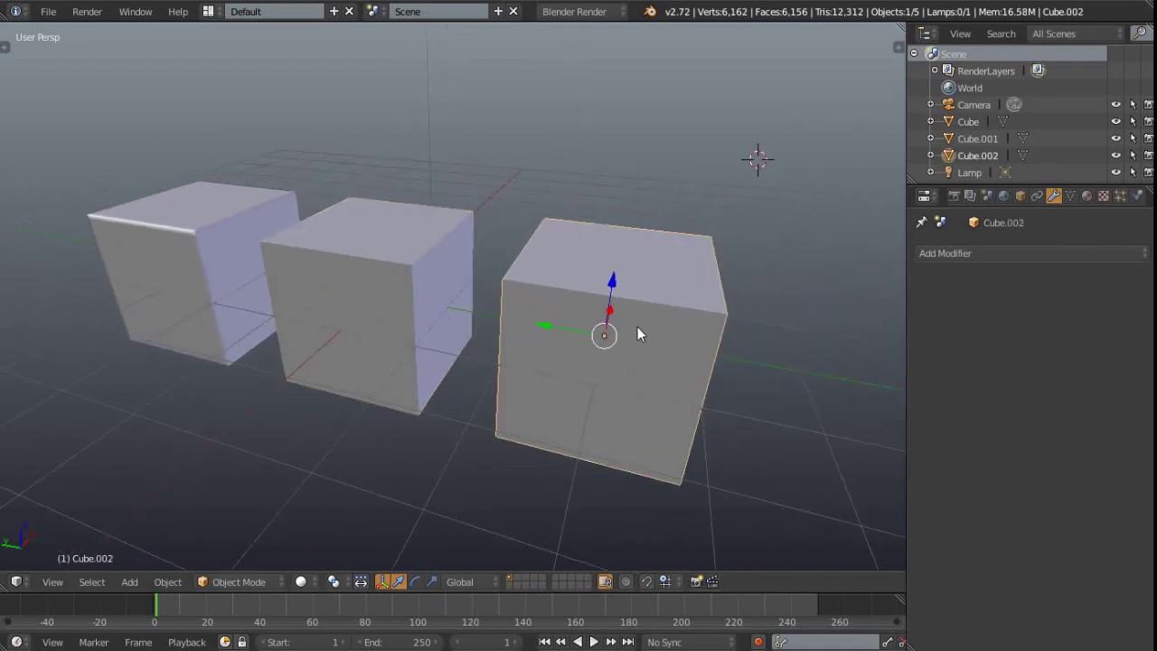
middle_drag(637, 326, 531, 331)
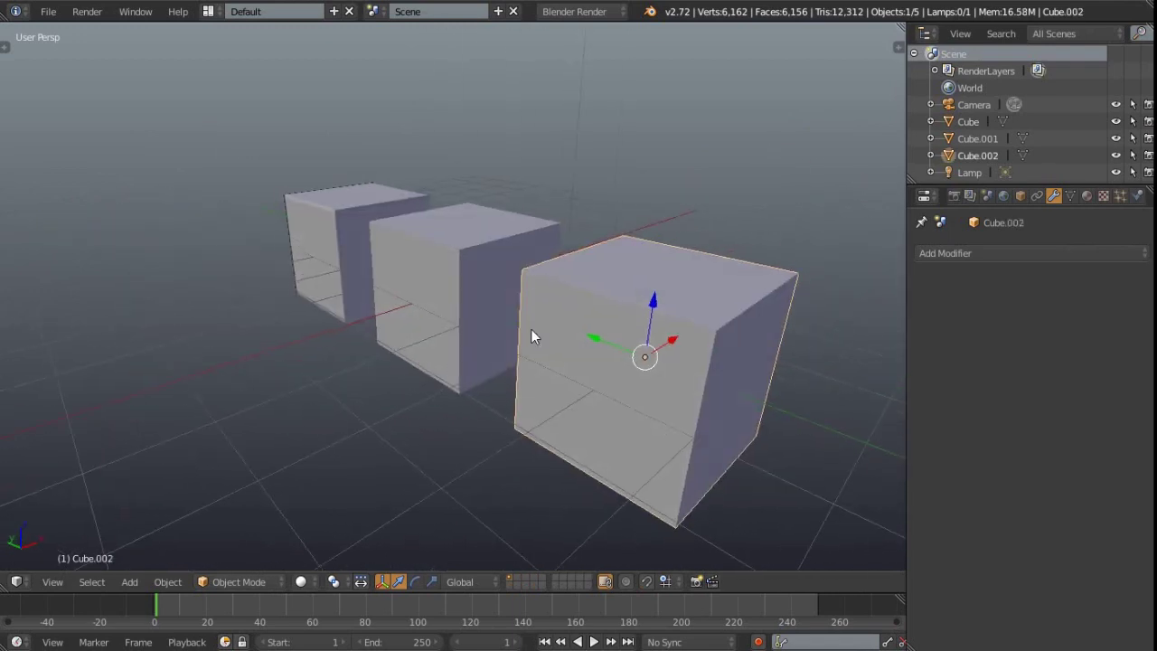
right_click(435, 257)
right_click(454, 263)
middle_drag(530, 321, 310, 292)
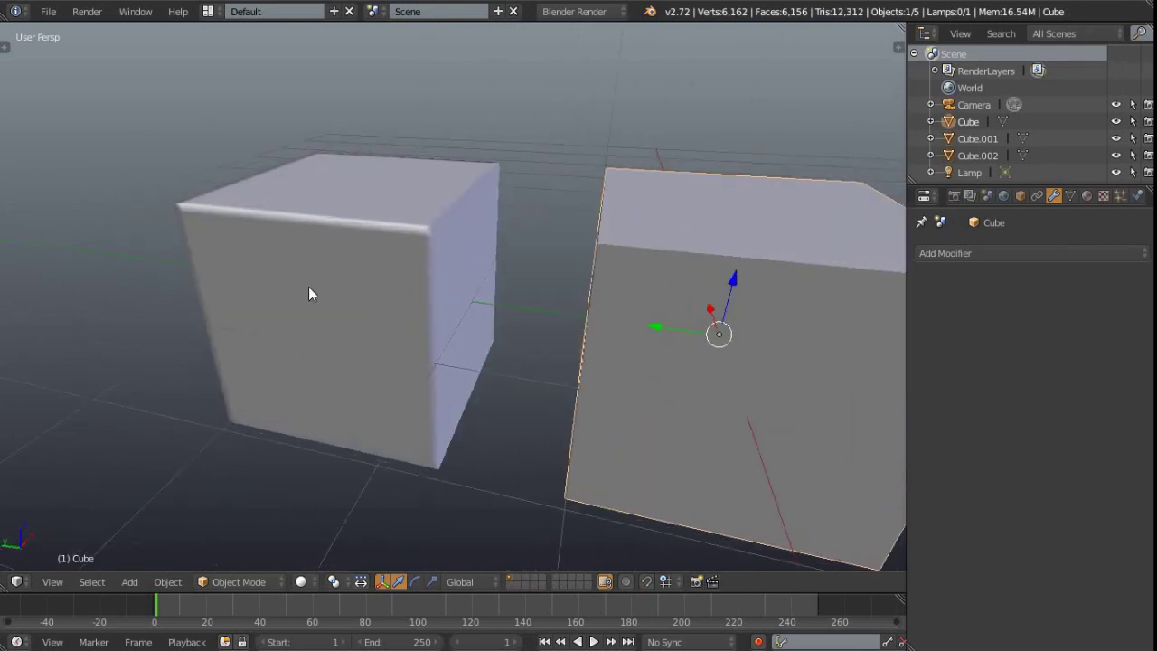
right_click(397, 280)
middle_drag(398, 280, 462, 301)
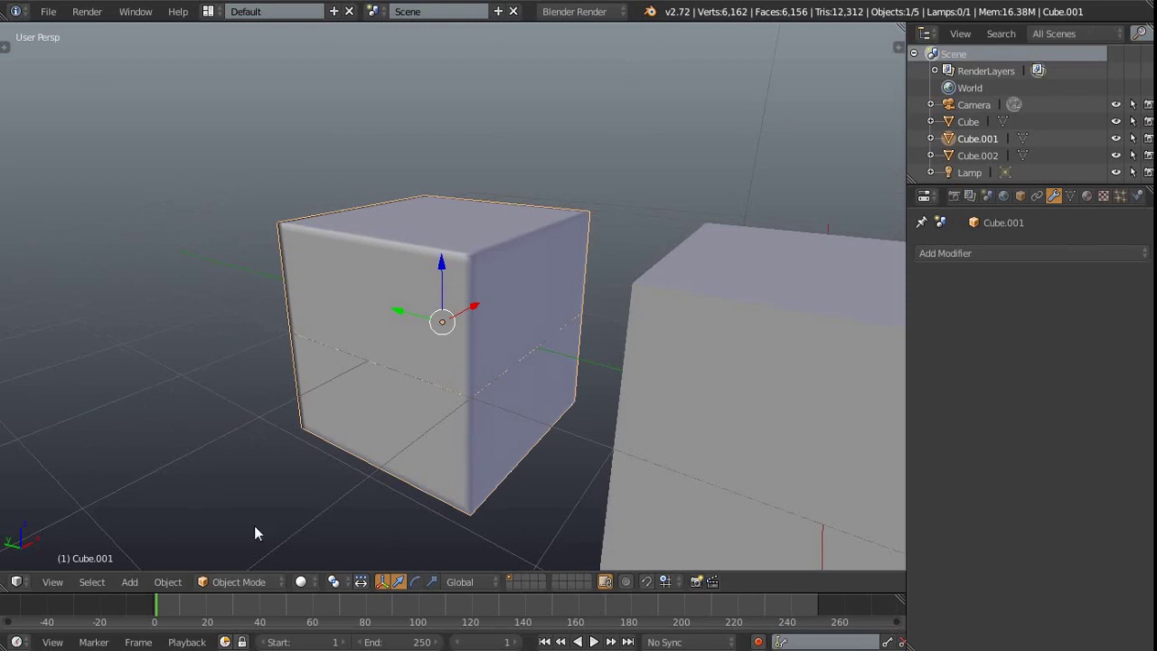
Switch Cube.001 to Sculpt Mode and sculpt strokes across its front face.
click(239, 581)
click(246, 472)
middle_drag(287, 500, 458, 315)
mouse_move(392, 234)
middle_down()
mouse_move(473, 368)
mouse_move(362, 245)
middle_up()
mouse_move(361, 245)
mouse_down()
mouse_move(455, 286)
mouse_move(437, 142)
mouse_move(227, 215)
mouse_up()
mouse_move(227, 216)
middle_down()
mouse_move(368, 299)
mouse_move(320, 235)
mouse_move(419, 229)
middle_up()
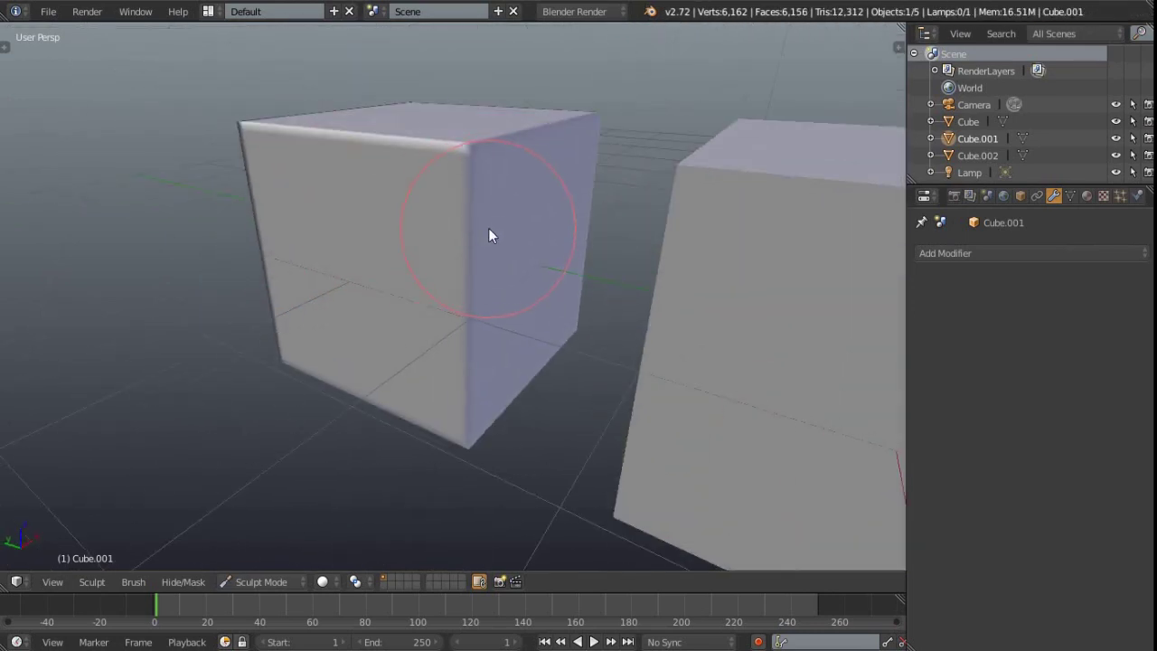
scroll(491, 235, down, 3)
middle_drag(441, 231, 411, 308)
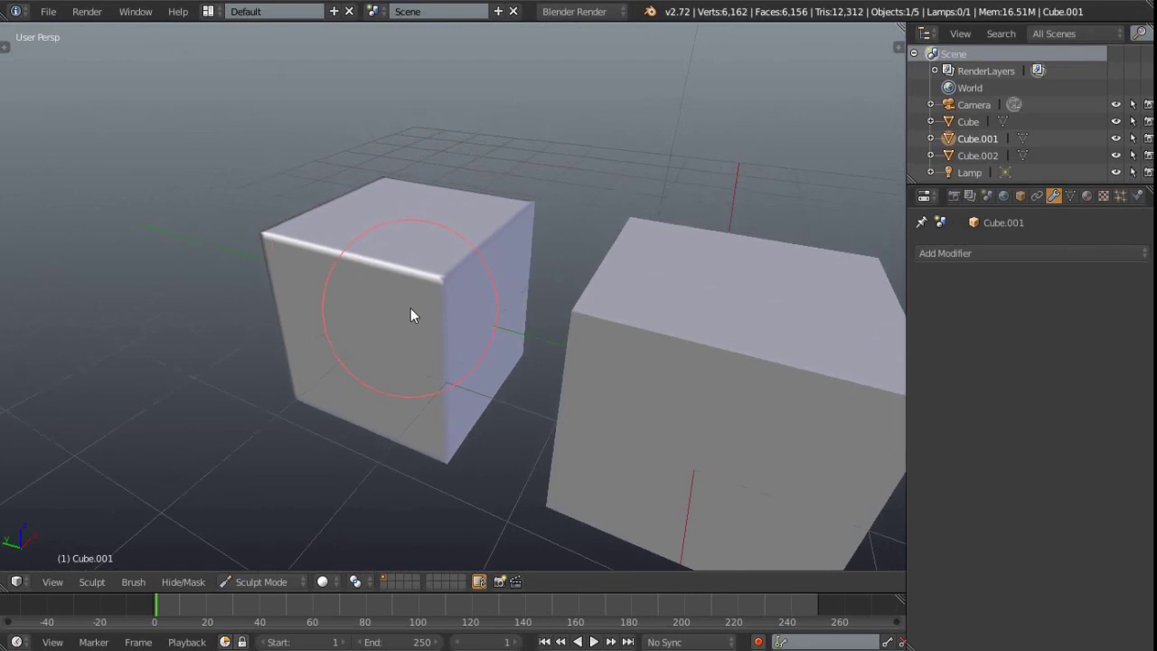
Return the left cube from Sculpt Mode to Object Mode.
click(223, 582)
click(253, 558)
middle_drag(414, 290, 460, 323)
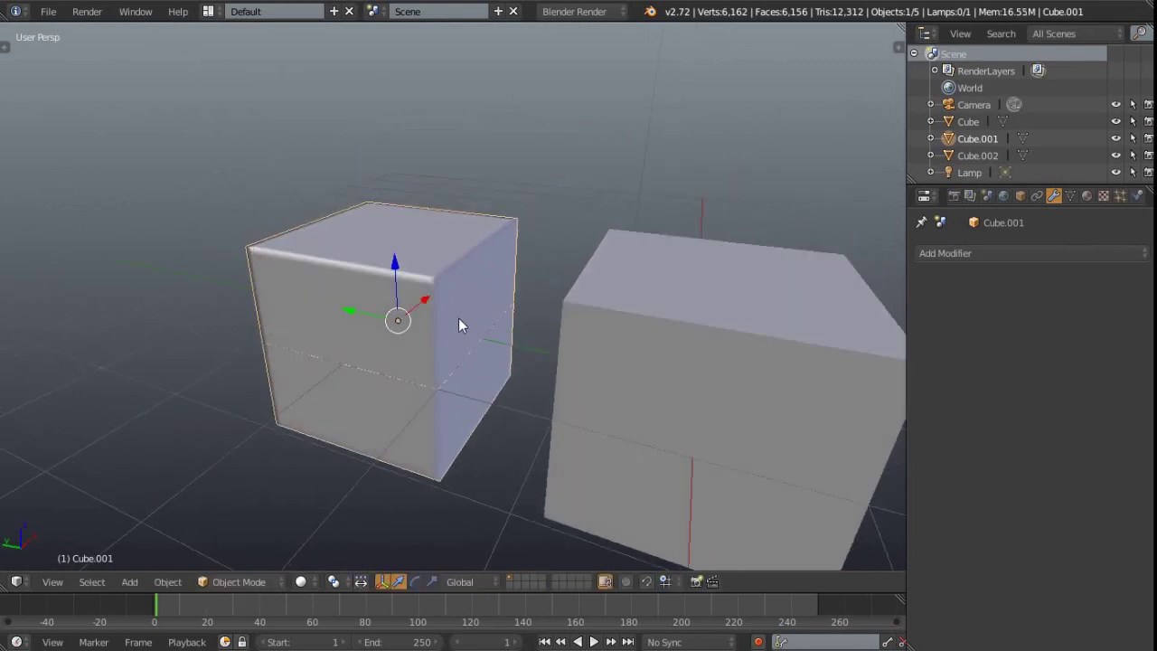
Shade Smooth all of the left cube's faces in Edit Mode, then return to Object Mode with the tool shelf.
key(Tab)
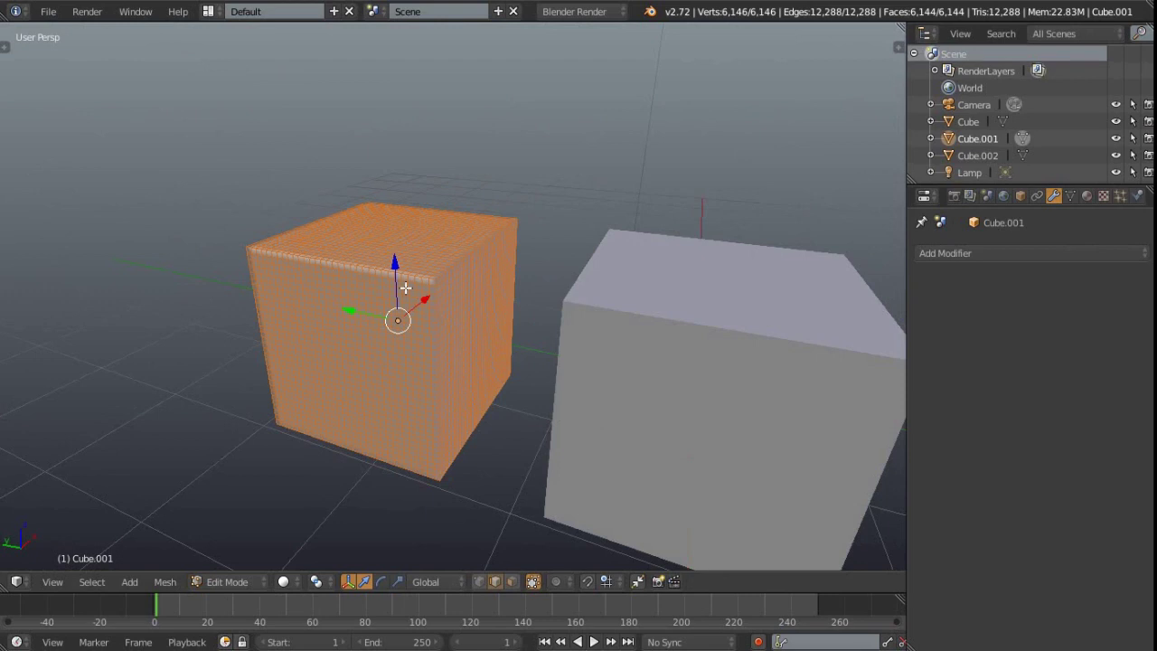
key(w)
key(Escape)
key(w)
key(ctrl+f)
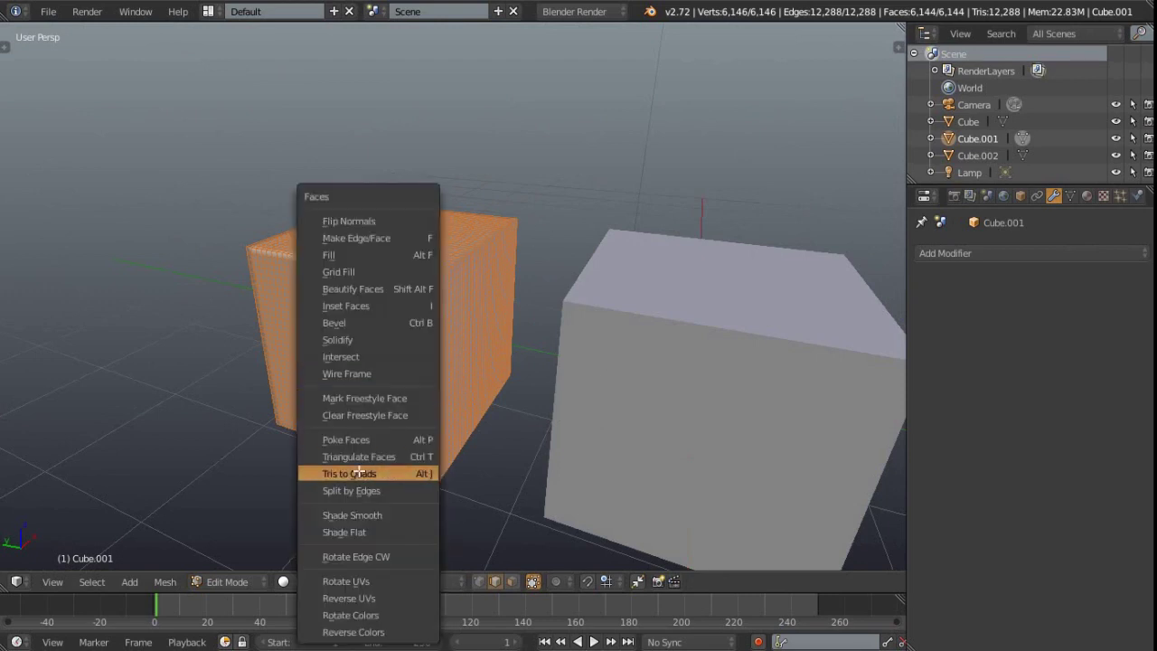
click(412, 512)
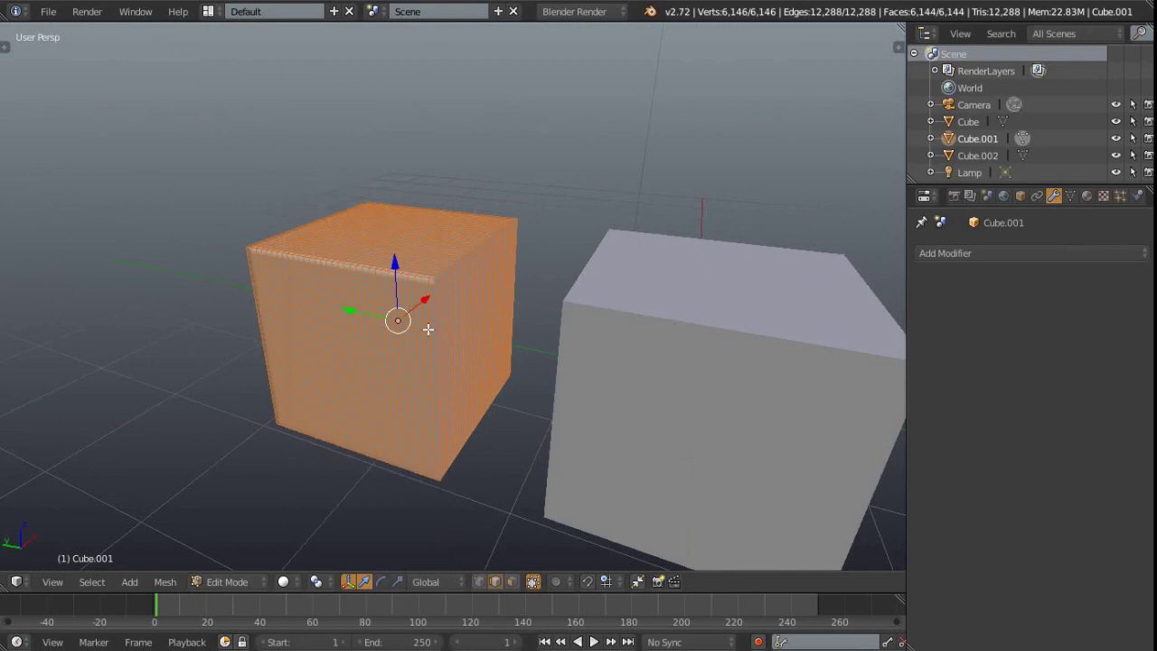
key(Tab)
key(t)
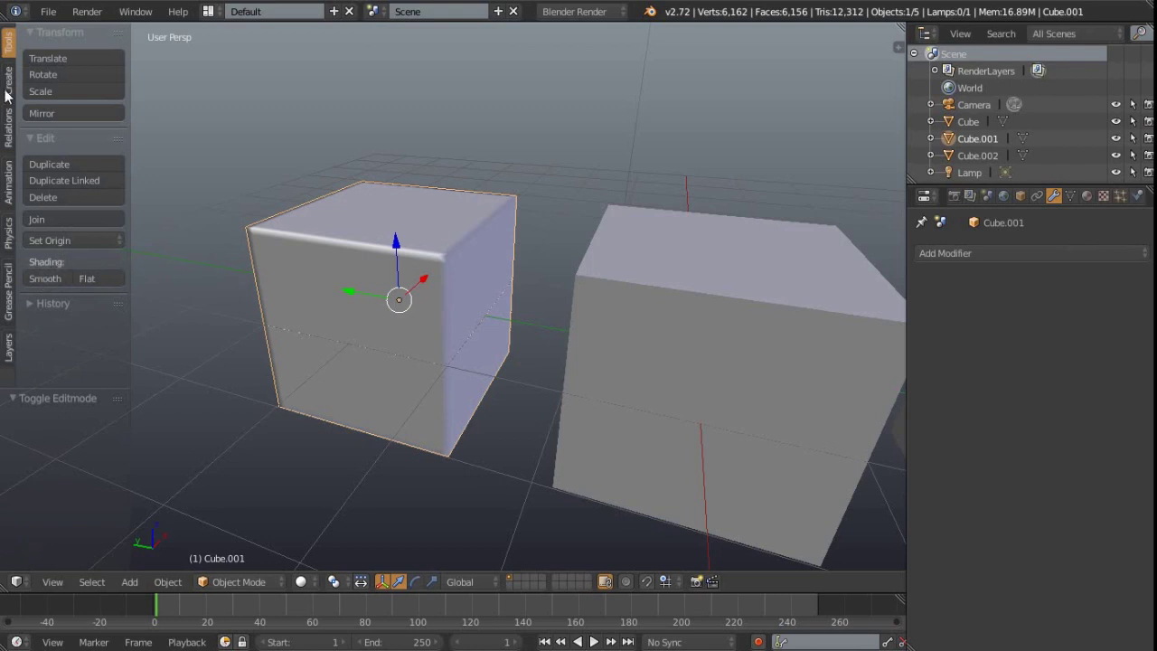
Sculpt a dent along Cube.001's top-front edge, then switch back to Object Mode.
shift+middle_drag(401, 331, 418, 351)
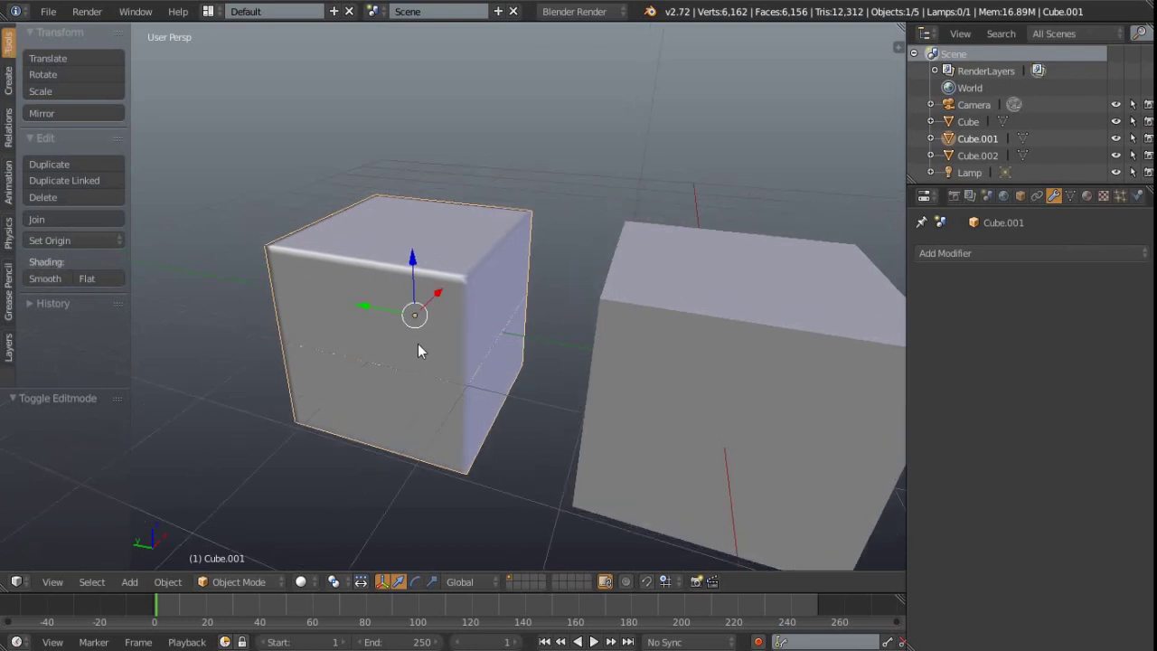
click(228, 581)
click(242, 516)
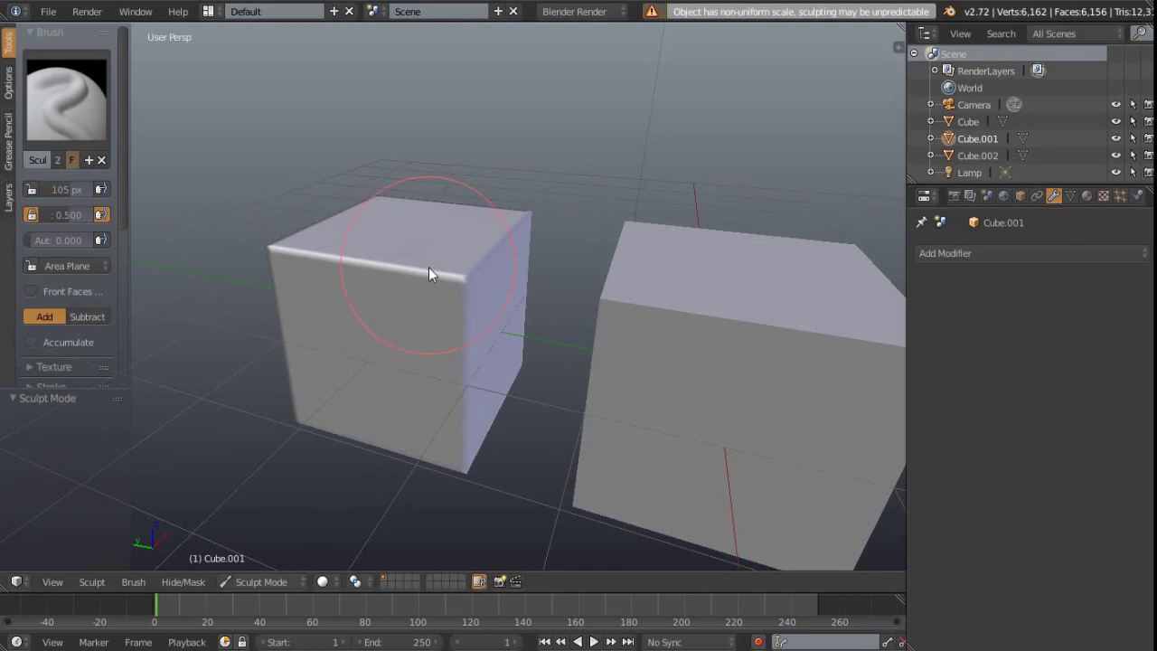
mouse_move(428, 267)
mouse_down()
mouse_move(454, 268)
mouse_move(456, 285)
mouse_move(436, 281)
mouse_up()
mouse_move(436, 281)
middle_down()
mouse_move(517, 343)
mouse_move(414, 299)
mouse_move(426, 306)
middle_up()
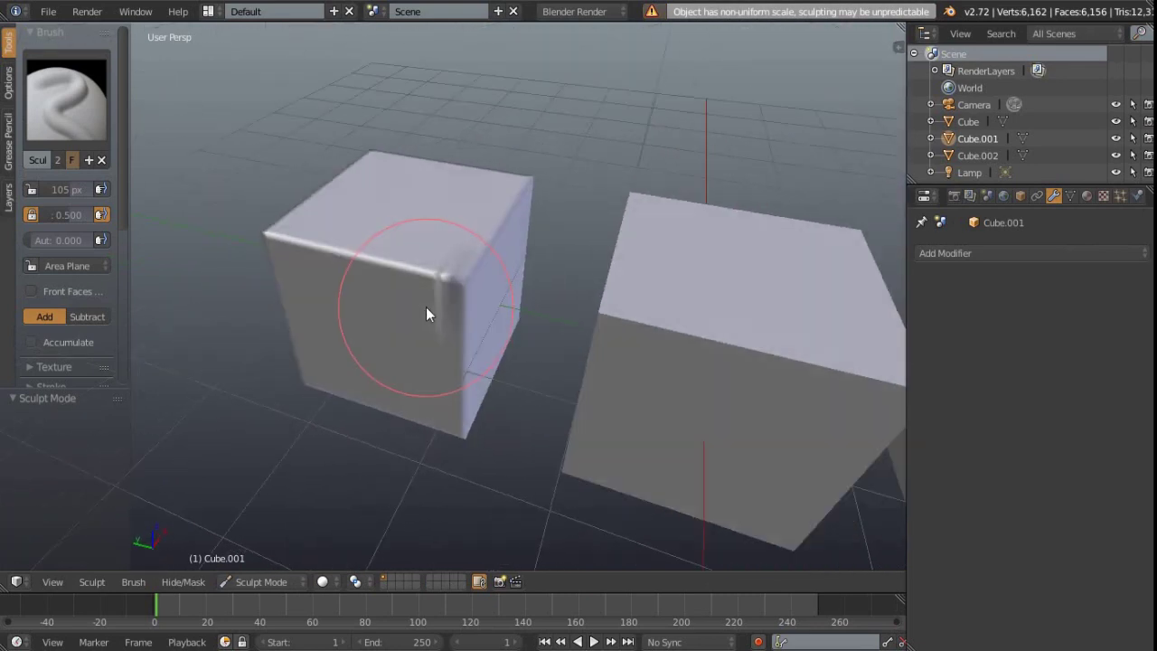
click(271, 579)
click(281, 560)
middle_drag(470, 343, 292, 274)
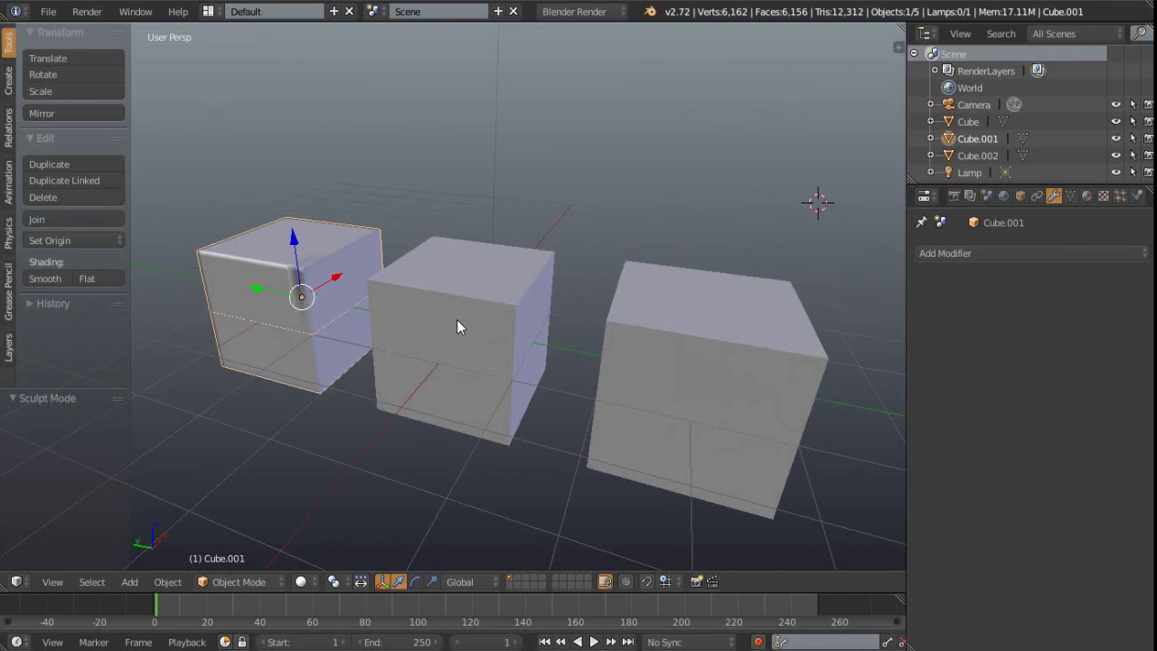
Show the N sidebar's transform properties and compare the middle and right cubes' scale values.
key(n)
scroll(818, 340, down, 2)
scroll(818, 334, up, 2)
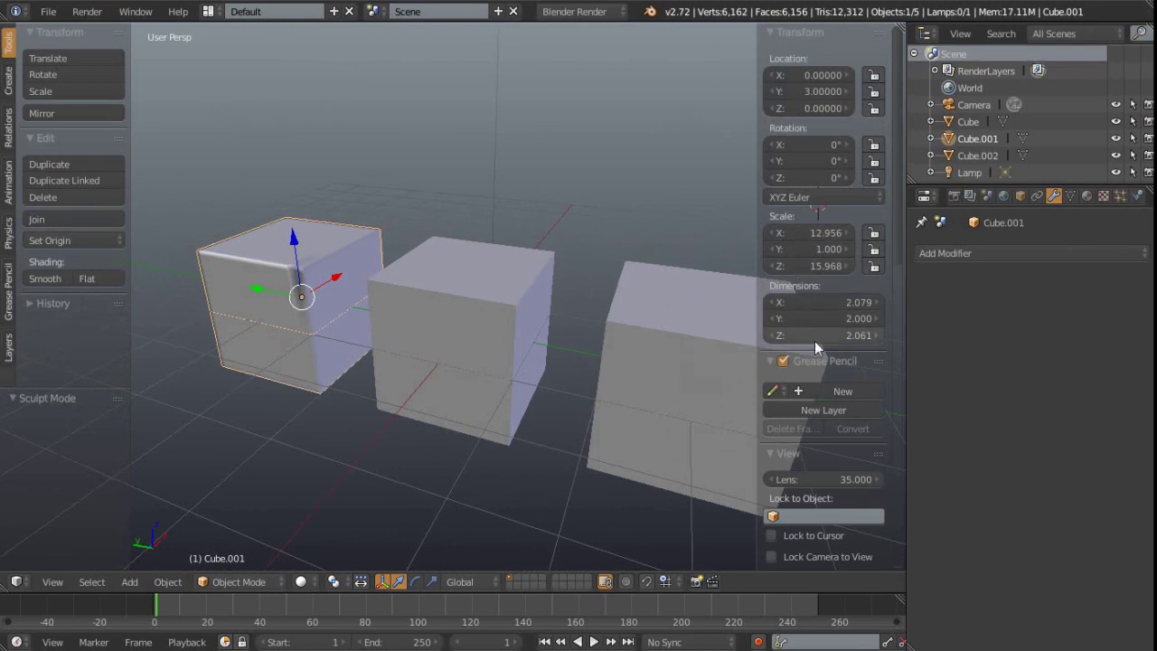
right_click(459, 309)
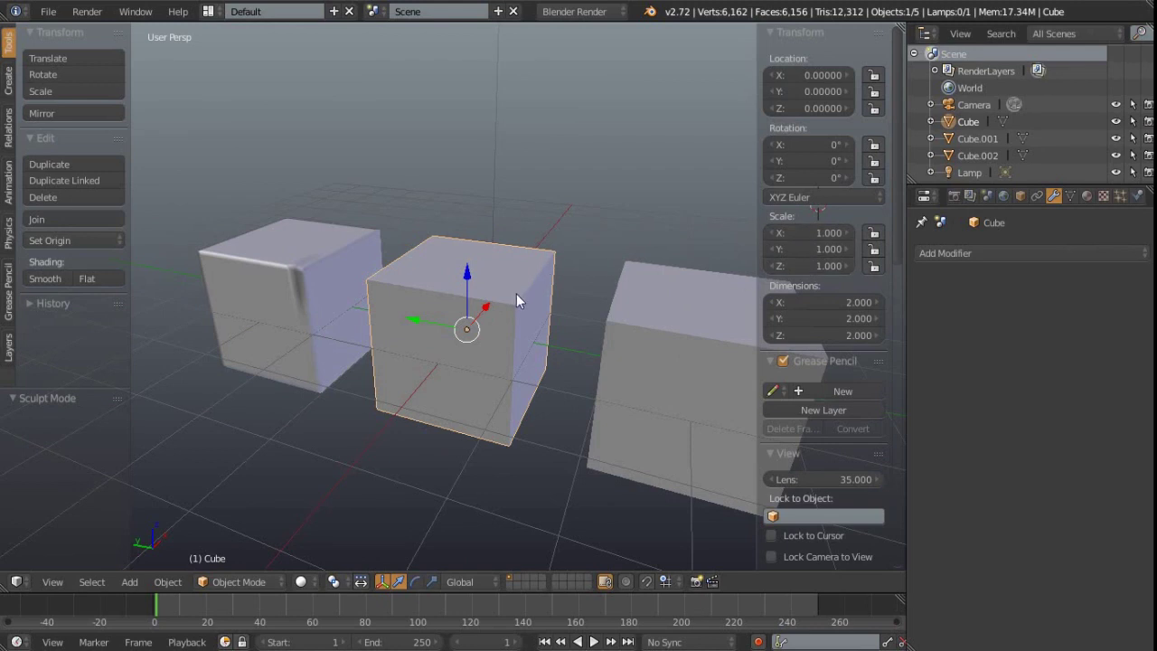
middle_drag(475, 350, 602, 267)
right_click(602, 267)
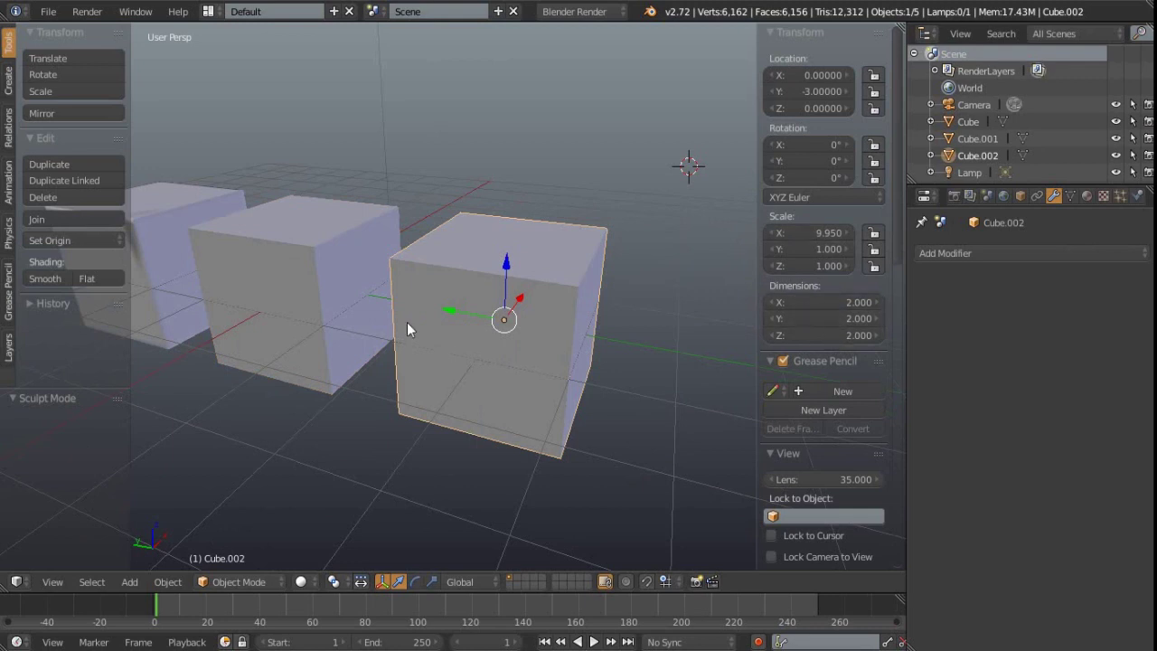
Apply the right cube's scale so it reads 1.000.
middle_drag(407, 322, 541, 324)
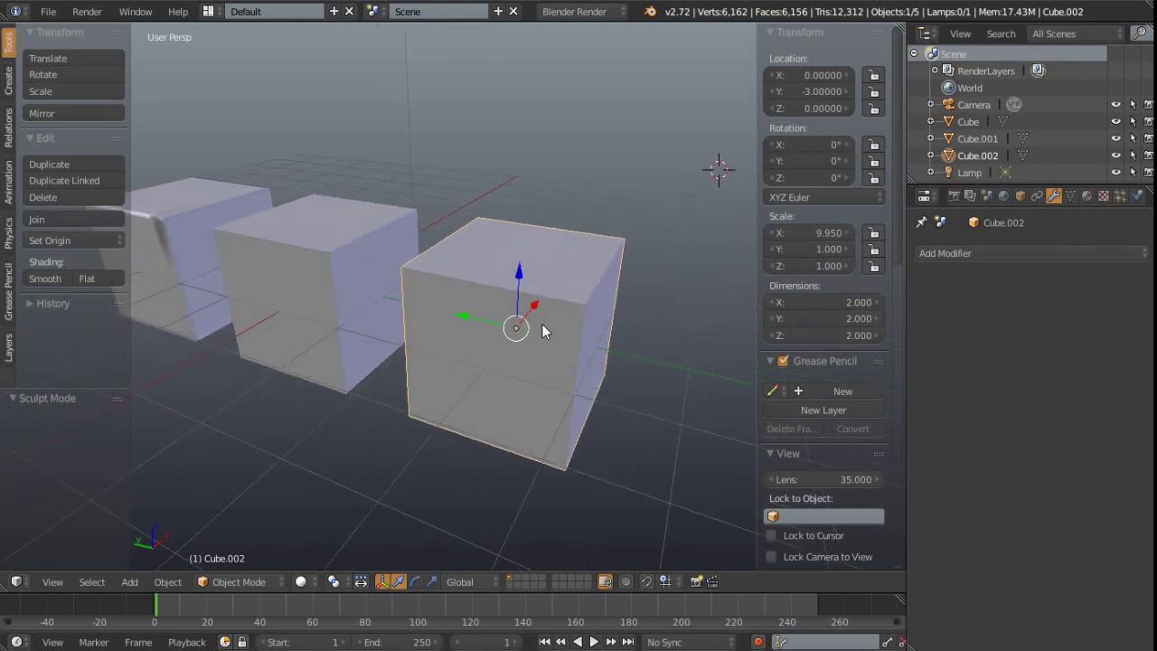
key(ctrl+a)
click(467, 325)
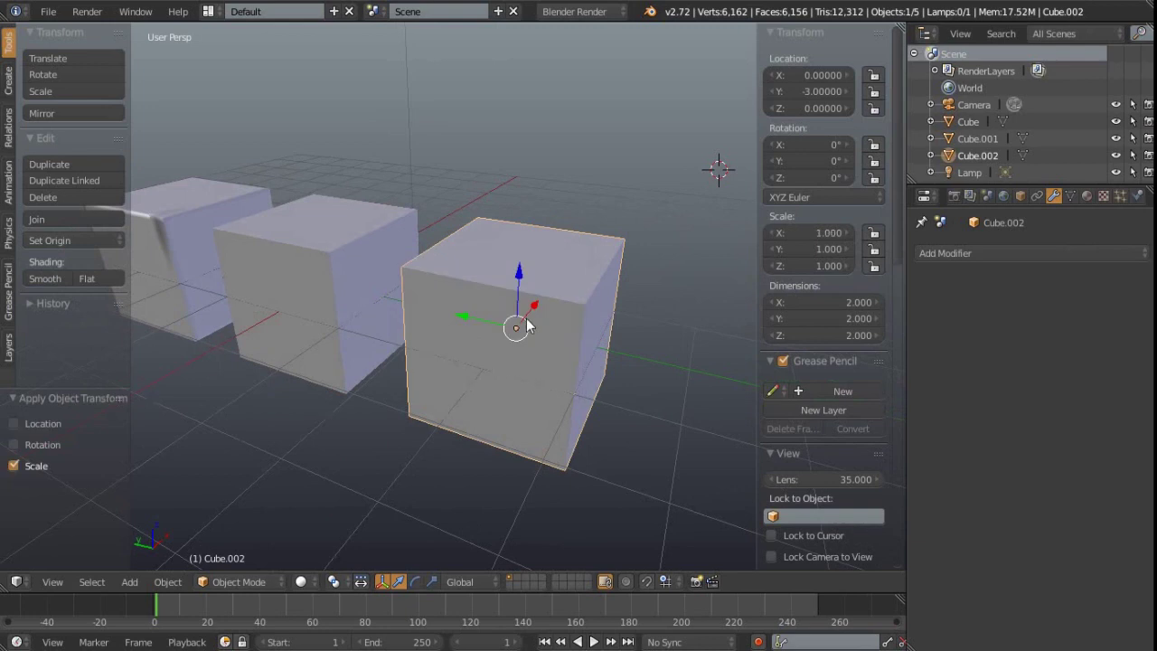
middle_drag(529, 325, 678, 312)
scroll(575, 329, up, 5)
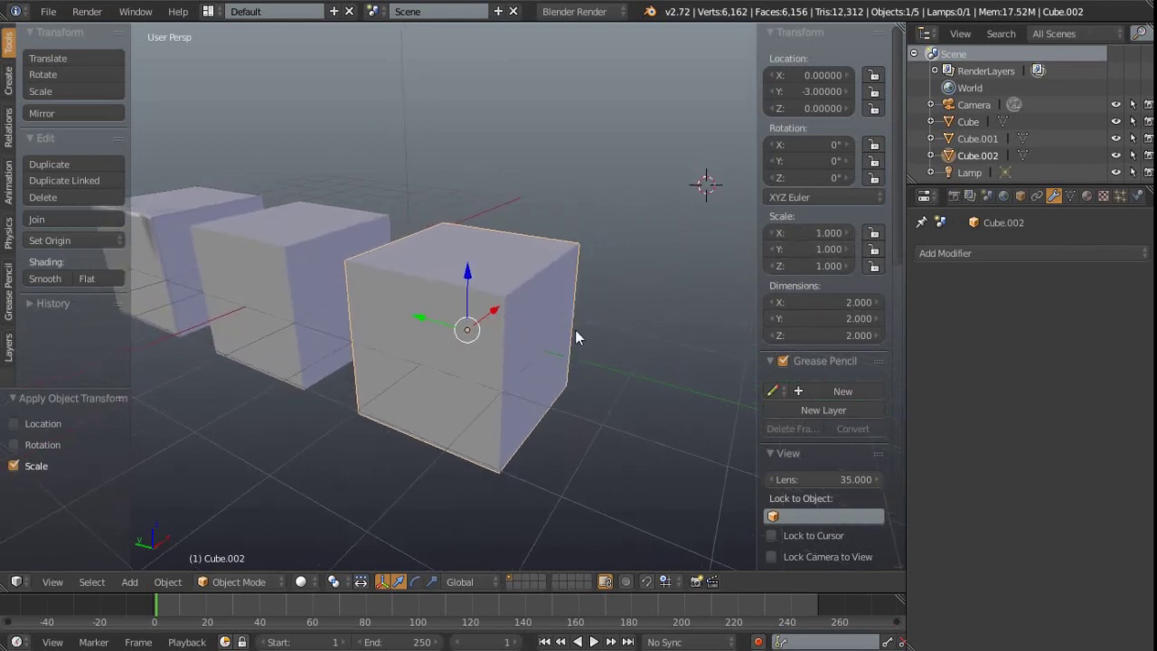
Bevel the right cube's top front edge by 0.245 in edge select mode, then return to Object Mode.
key(Tab)
key(ctrl+Tab)
click(394, 287)
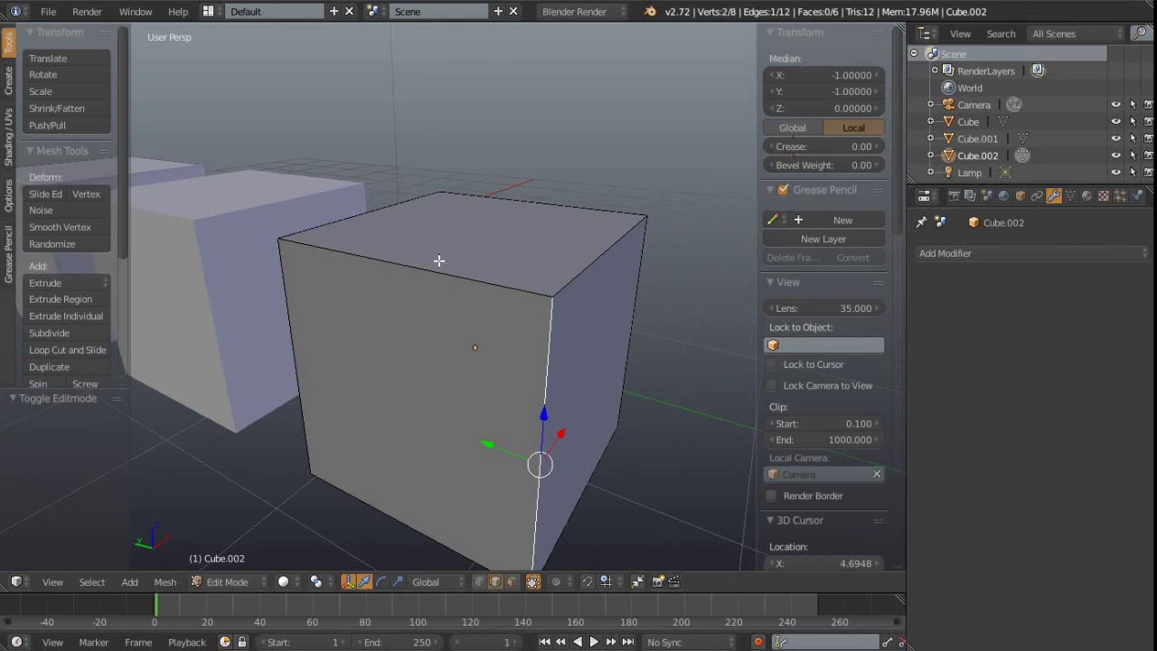
right_click(439, 261)
key(ctrl+b)
click(629, 372)
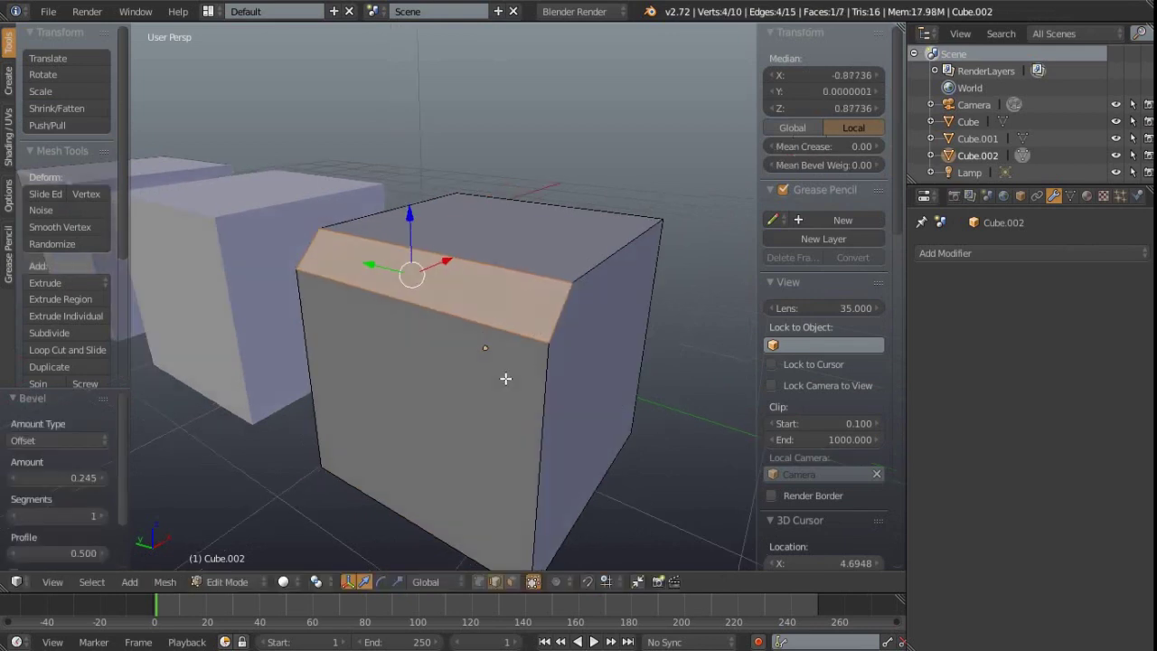
middle_drag(506, 380, 450, 333)
key(Tab)
scroll(450, 333, down, 5)
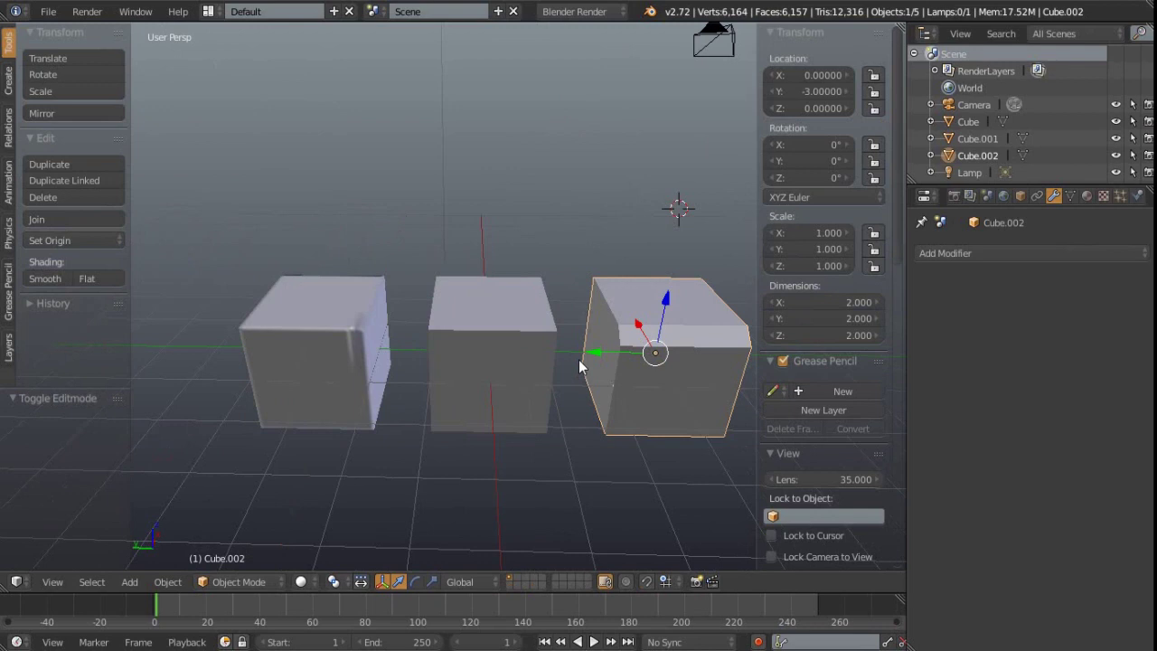
Select and frame Cube.001, then apply its scale so it reads 1, 1, 1.
right_click(348, 324)
key(KP_Decimal)
key(ctrl+a)
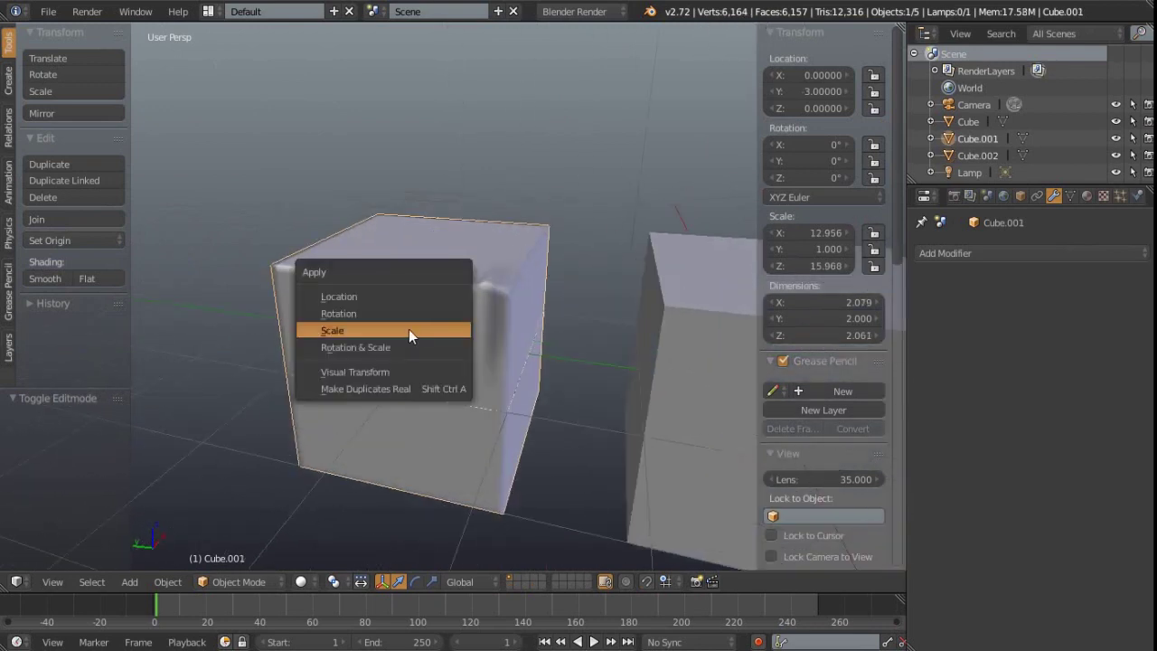
click(401, 333)
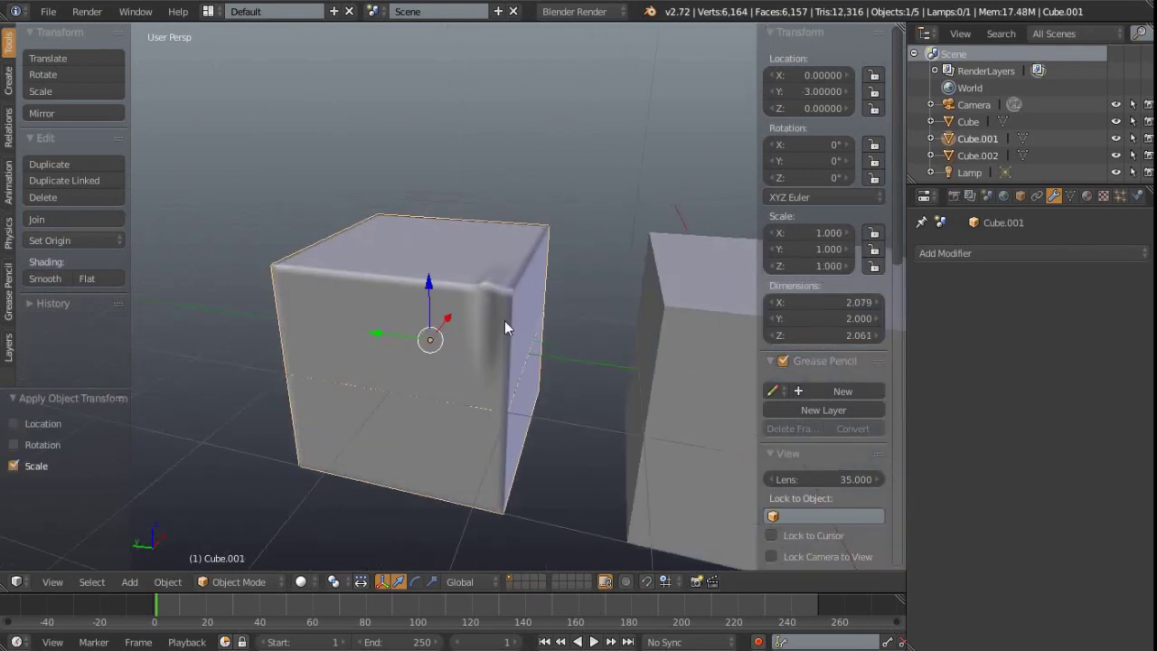
middle_drag(524, 260, 411, 338)
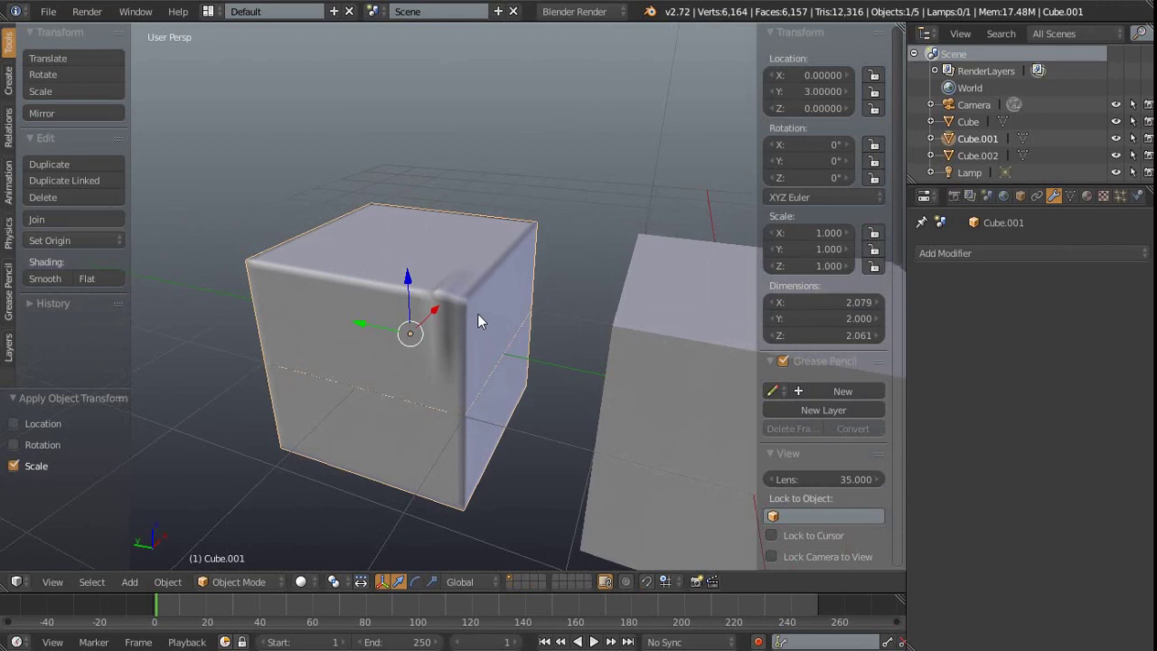
shift+middle_drag(428, 352, 455, 383)
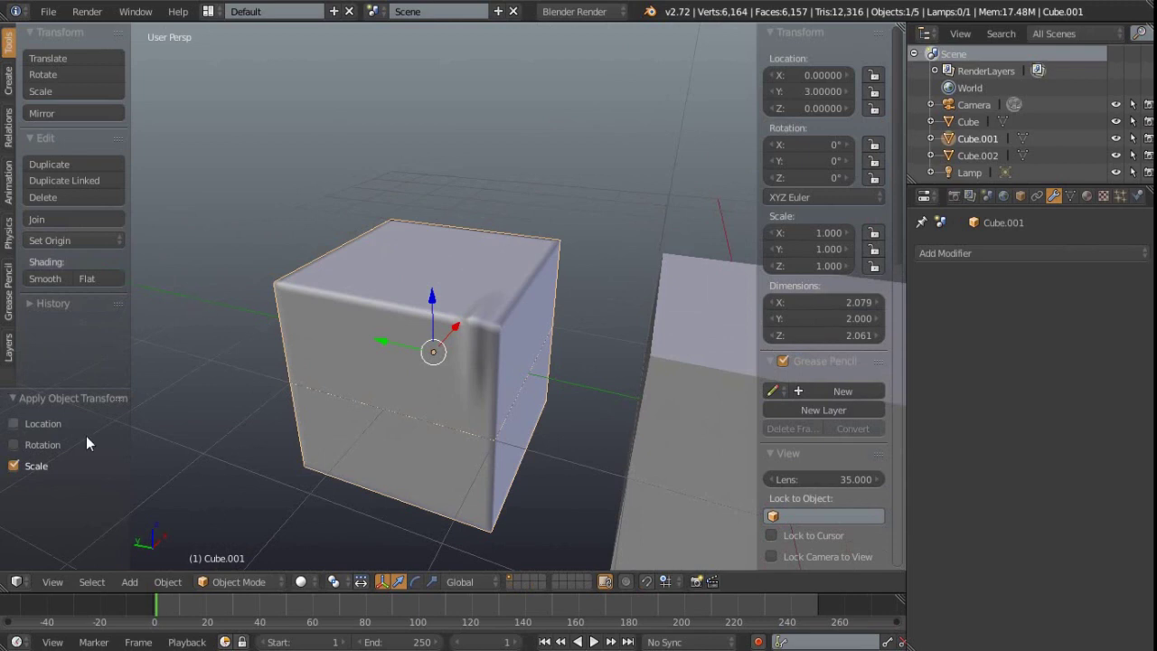
Put Cube.001 in Sculpt Mode, shrink the brush to 67 px and raise a bump on its front.
click(239, 581)
click(258, 524)
middle_drag(181, 555, 408, 328)
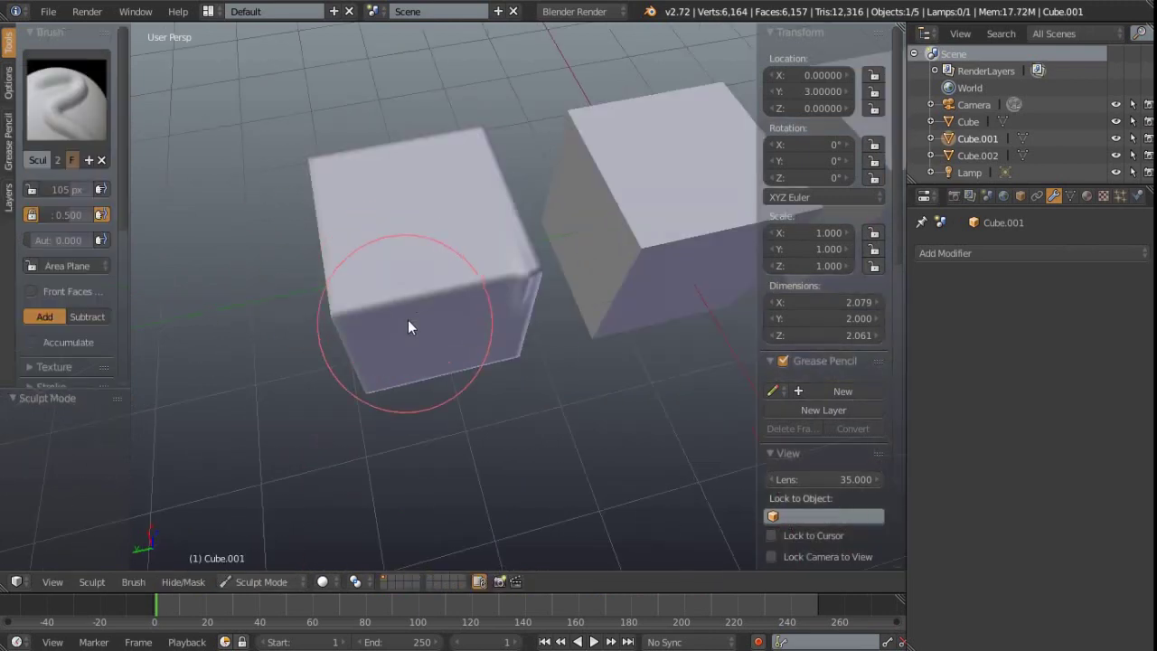
key(f)
click(369, 291)
mouse_move(369, 291)
mouse_down()
mouse_move(349, 310)
mouse_move(339, 296)
mouse_up()
Deepen the top-edge dent and pull out the cube's left edge, then return to Object Mode.
middle_drag(338, 295, 412, 277)
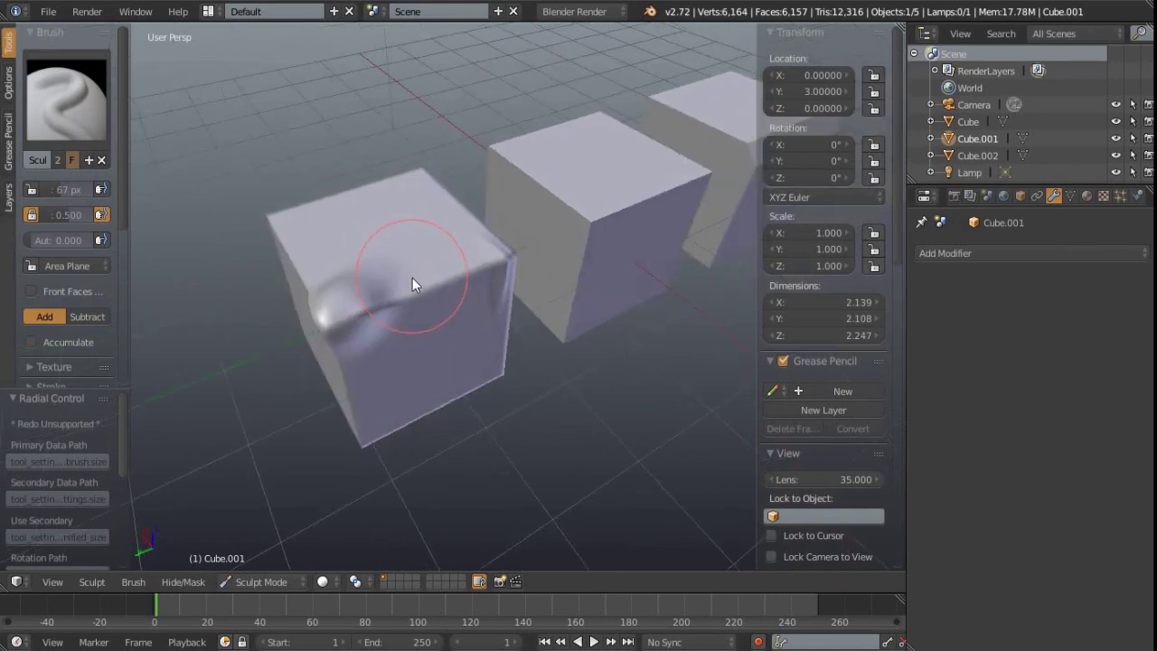
mouse_move(412, 277)
mouse_down()
mouse_move(426, 323)
mouse_move(424, 275)
mouse_up()
mouse_move(424, 275)
middle_down()
mouse_move(397, 270)
mouse_move(474, 323)
mouse_move(431, 327)
middle_up()
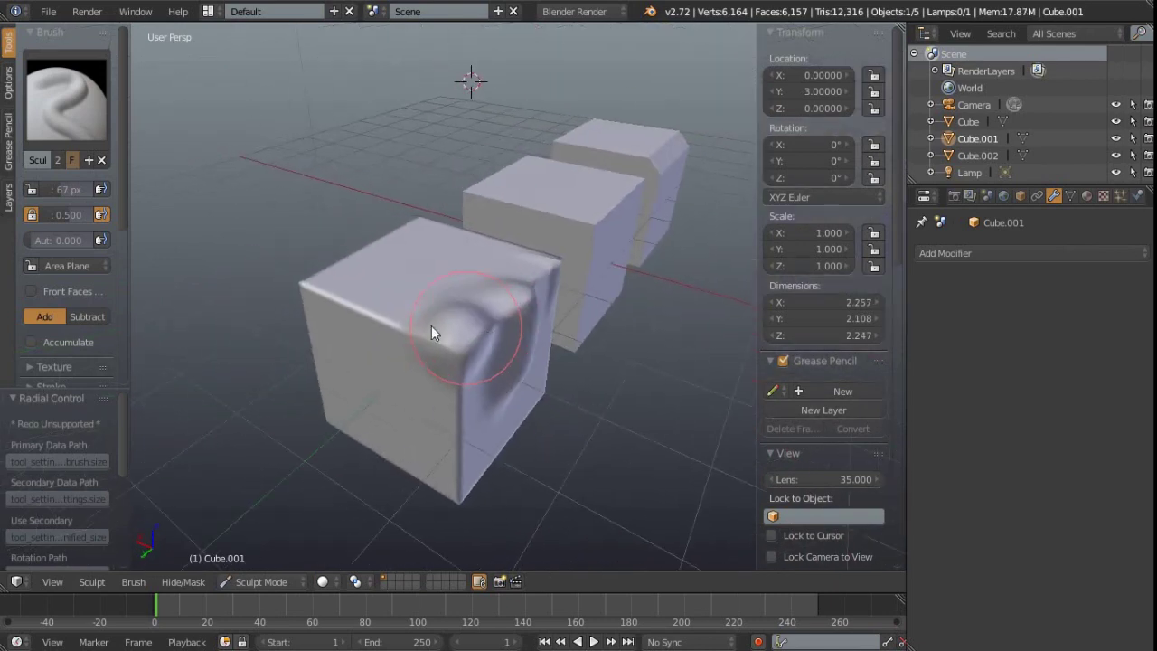
drag(316, 312, 325, 315)
mouse_move(325, 315)
middle_down()
mouse_move(331, 325)
mouse_move(388, 304)
mouse_move(477, 314)
middle_up()
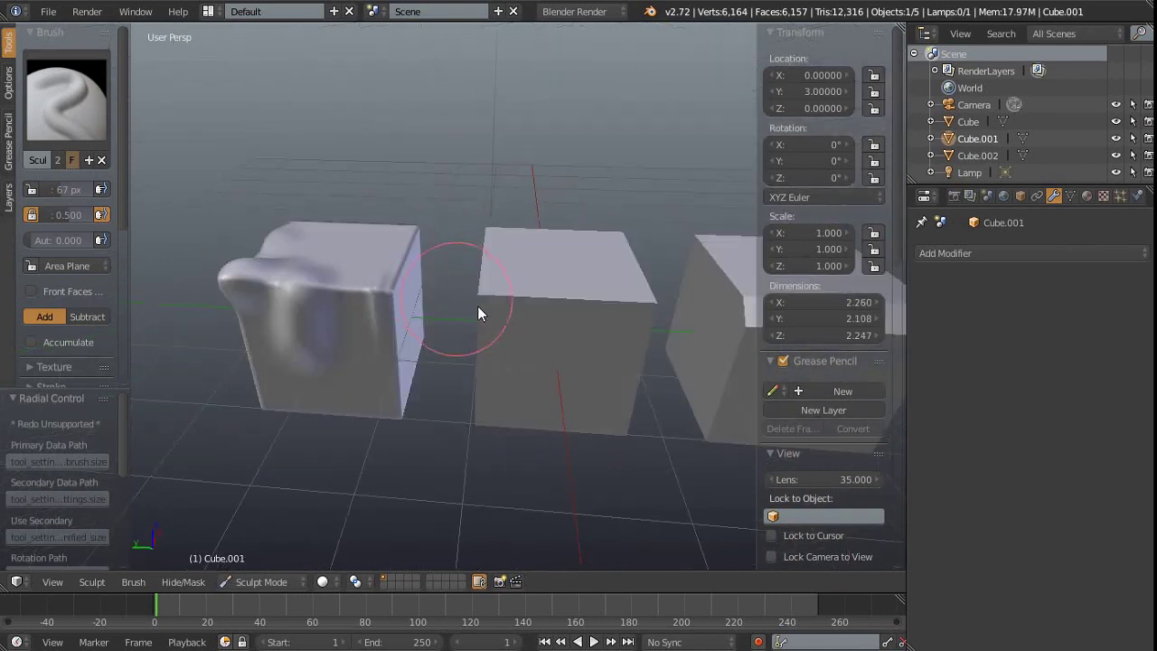
middle_drag(583, 307, 491, 320)
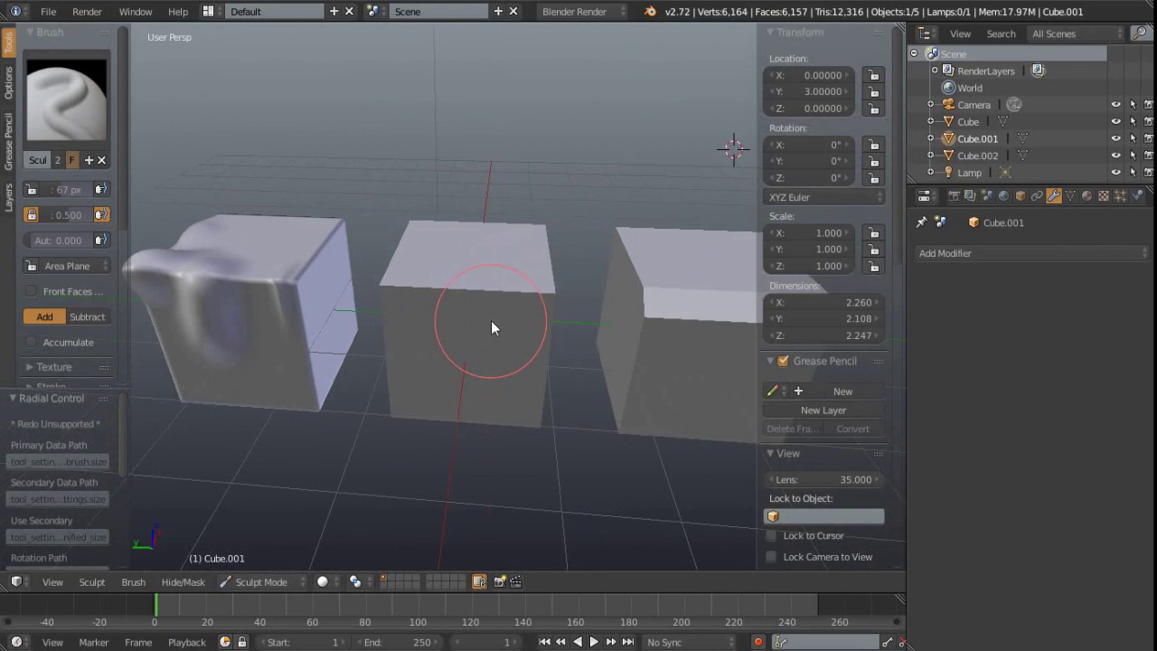
click(245, 581)
click(259, 485)
key(ctrl+a)
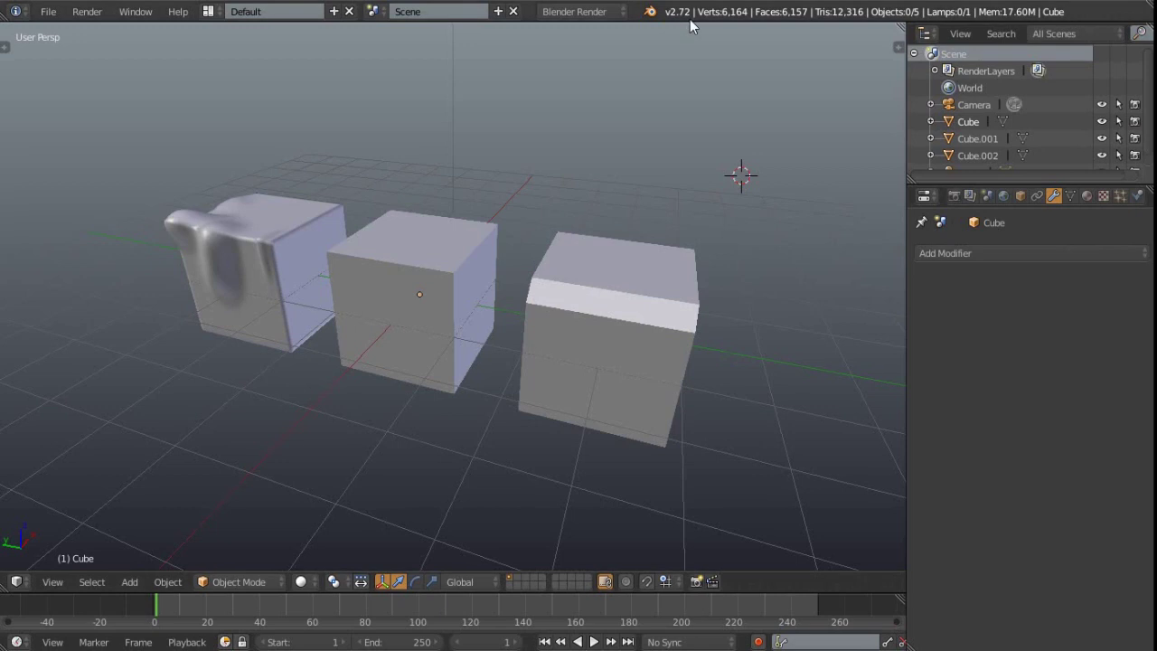
mouse_move(690, 22)
mouse_down()
mouse_move(678, 127)
mouse_move(681, 20)
mouse_up()
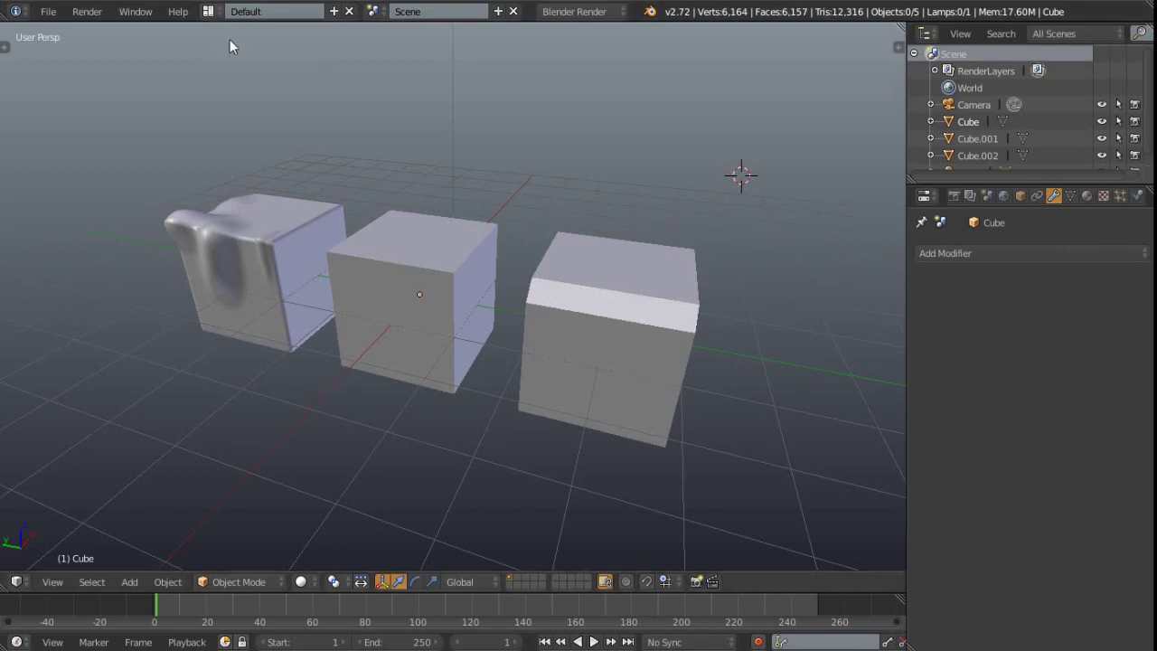
Create a copy of the screen layout, split its 3D view into three areas, then go back to Default.
click(334, 11)
drag(899, 45, 331, 81)
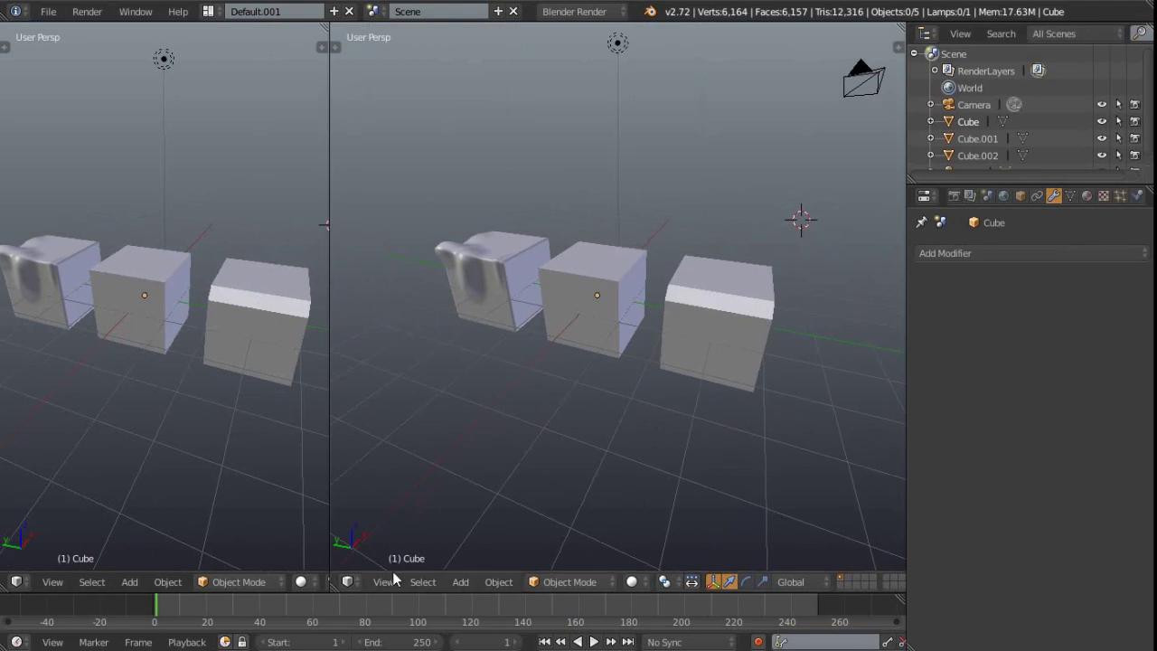
drag(901, 23, 893, 479)
click(219, 11)
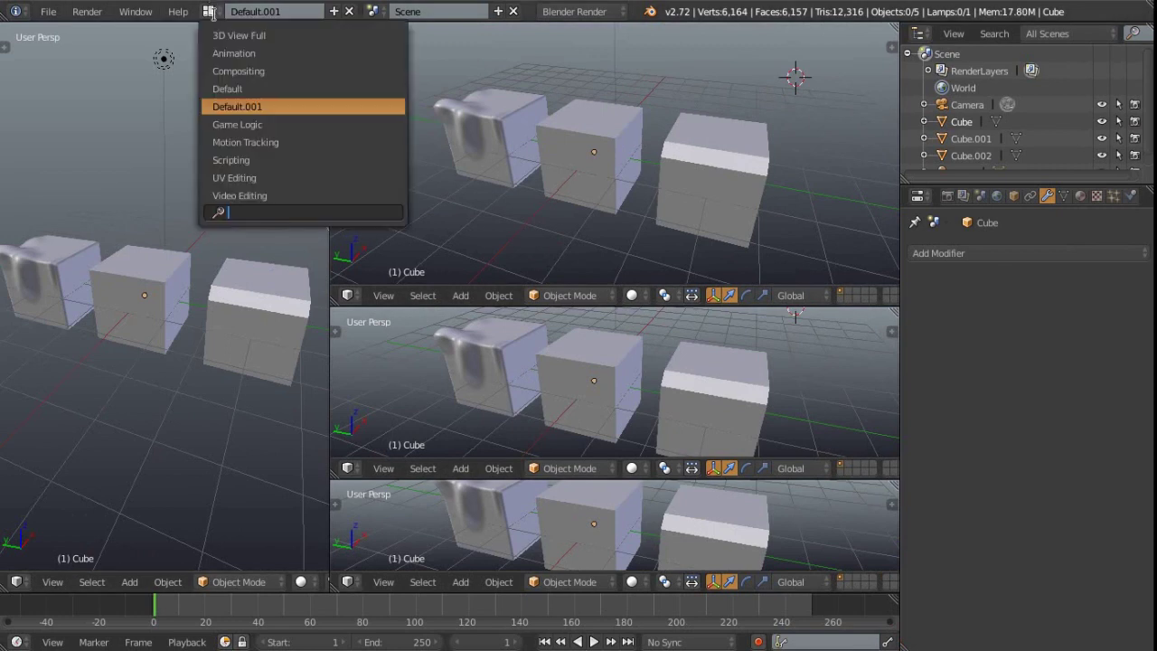
click(253, 89)
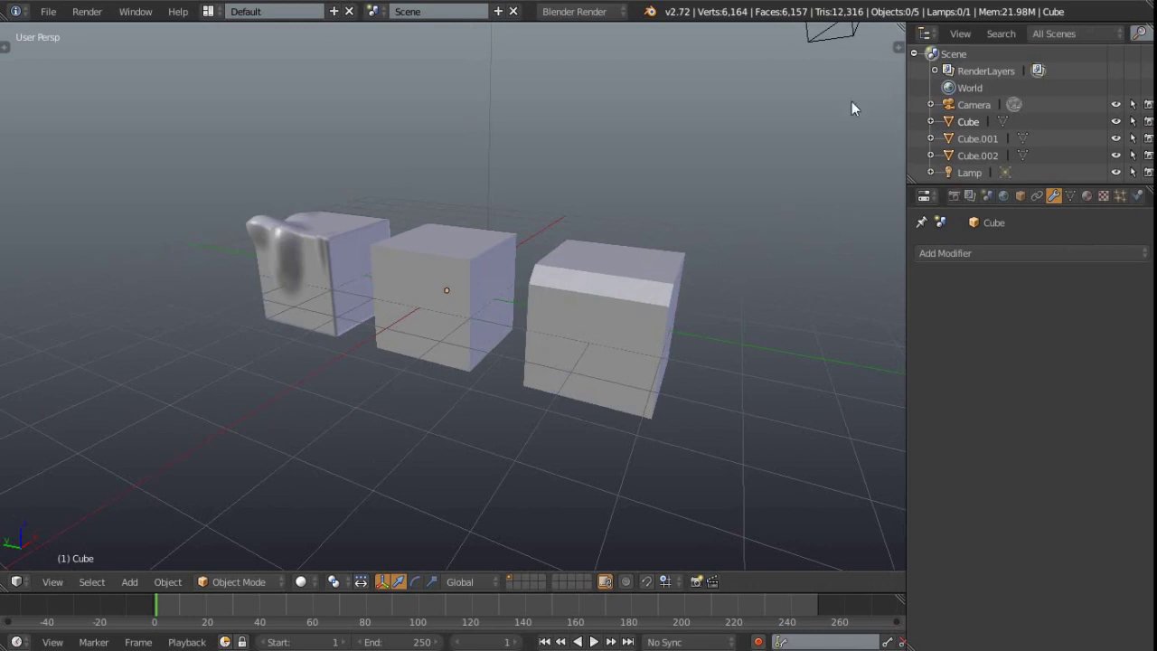
Swap the 3D view with the outliner and back, then tear off and close a floating 3D view window.
ctrl+drag(901, 25, 1051, 109)
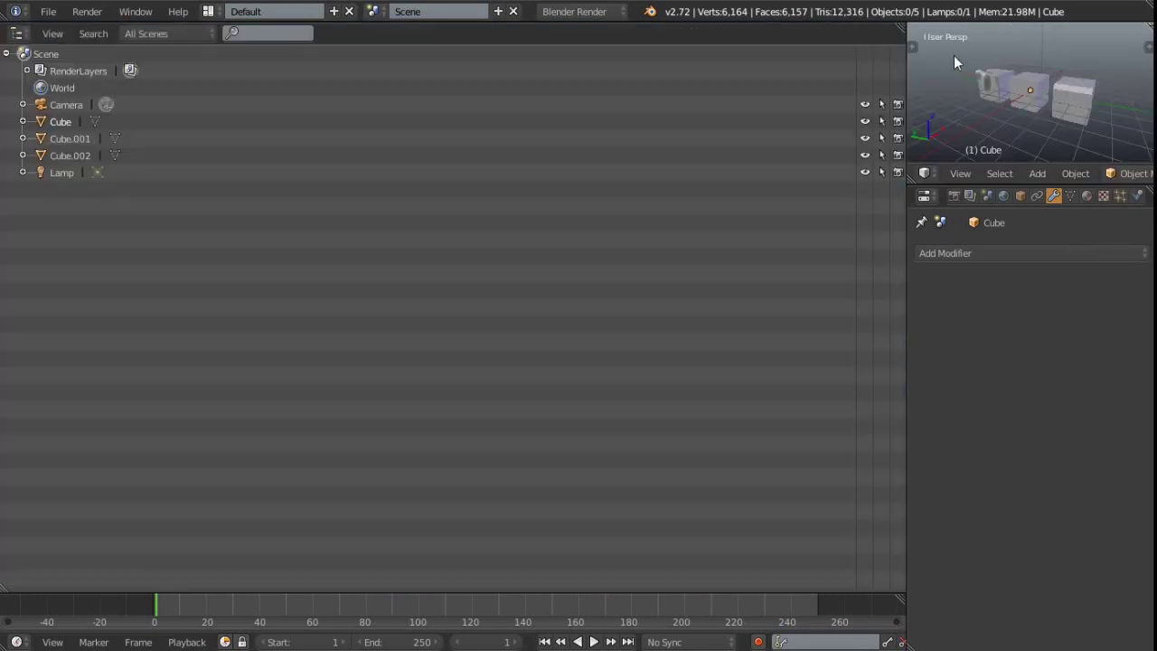
ctrl+drag(901, 25, 1030, 109)
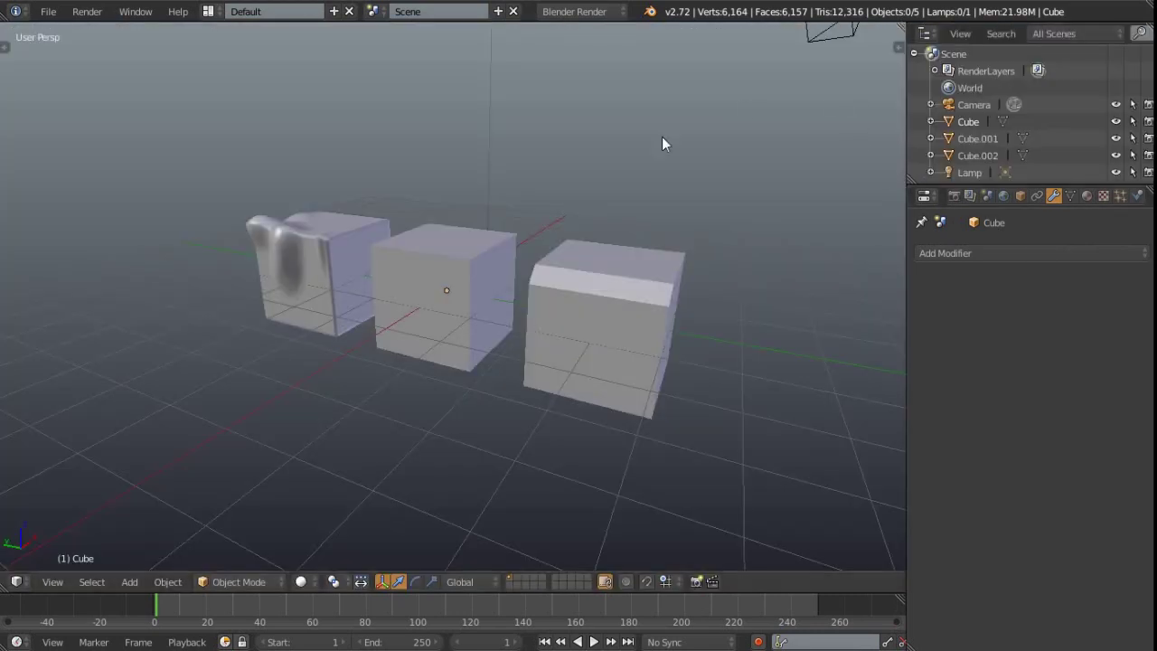
shift+drag(899, 25, 878, 76)
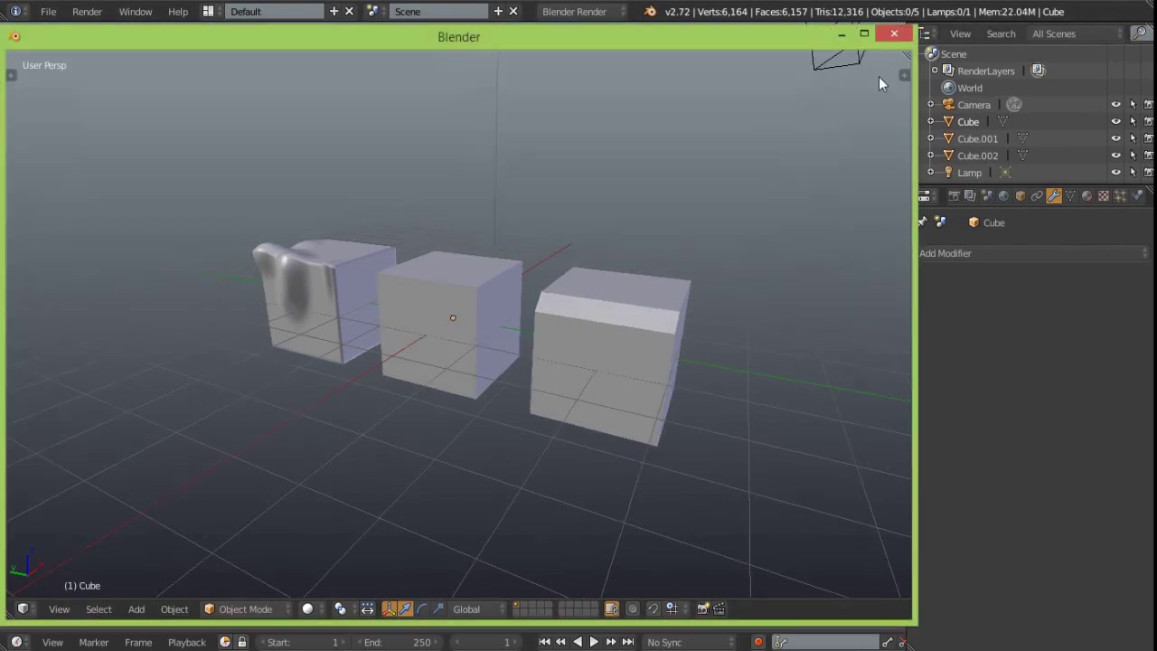
drag(685, 40, 857, 87)
click(1063, 80)
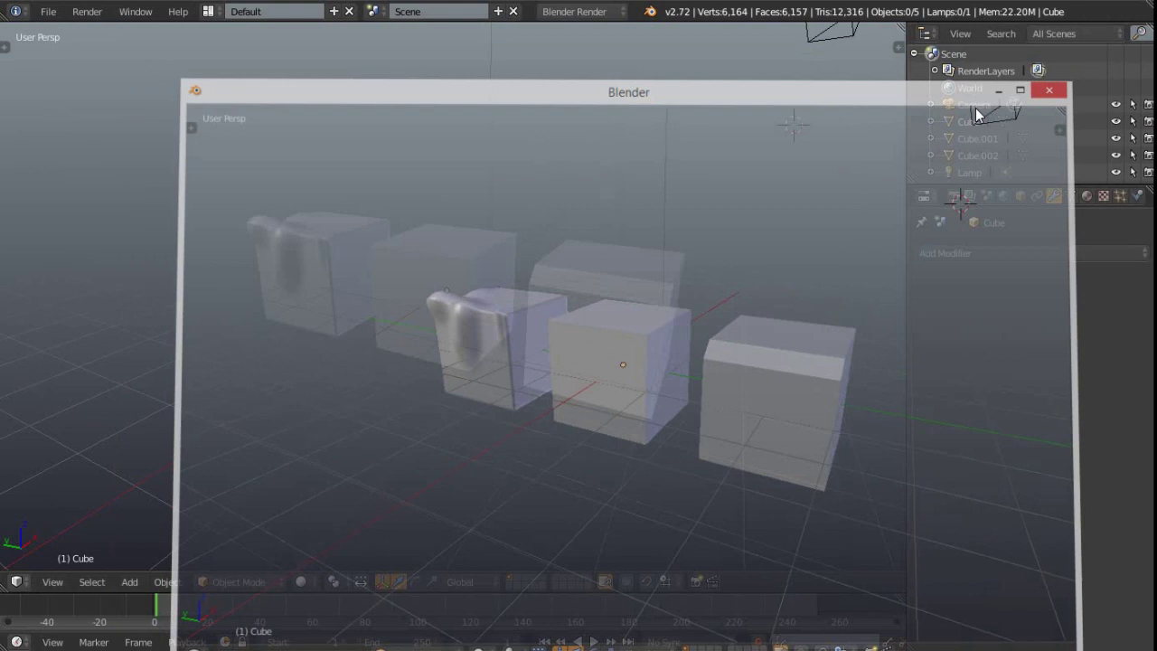
Cycle through the screen layouts from Default.002 and settle on the cluttered Default.001 layout.
click(218, 13)
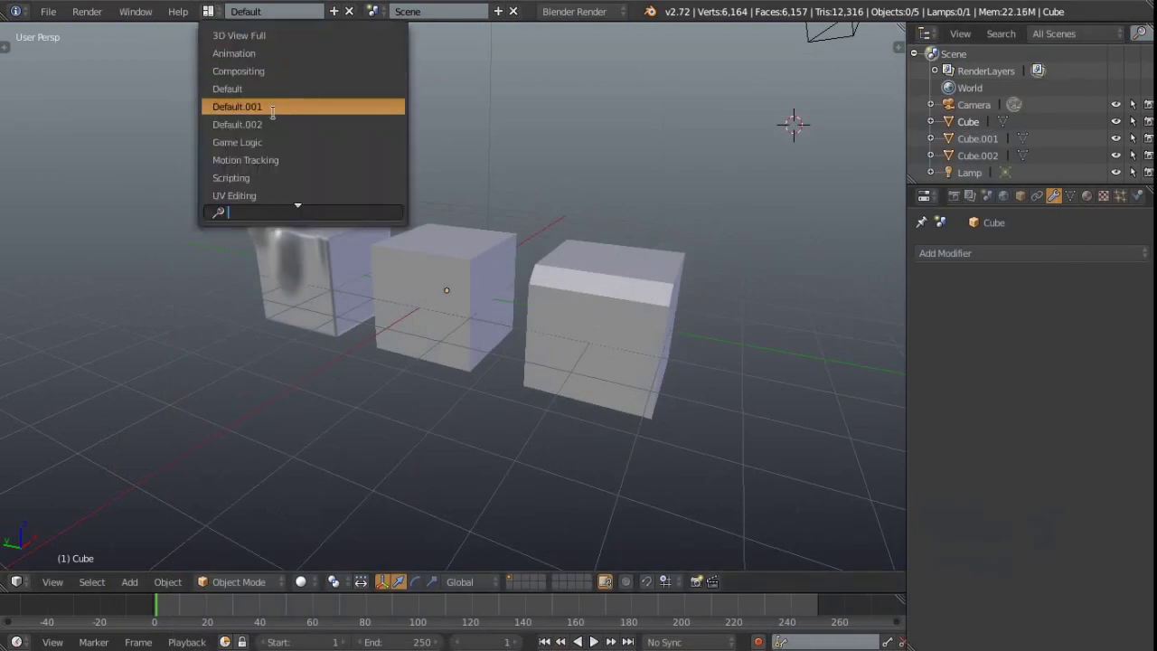
click(316, 124)
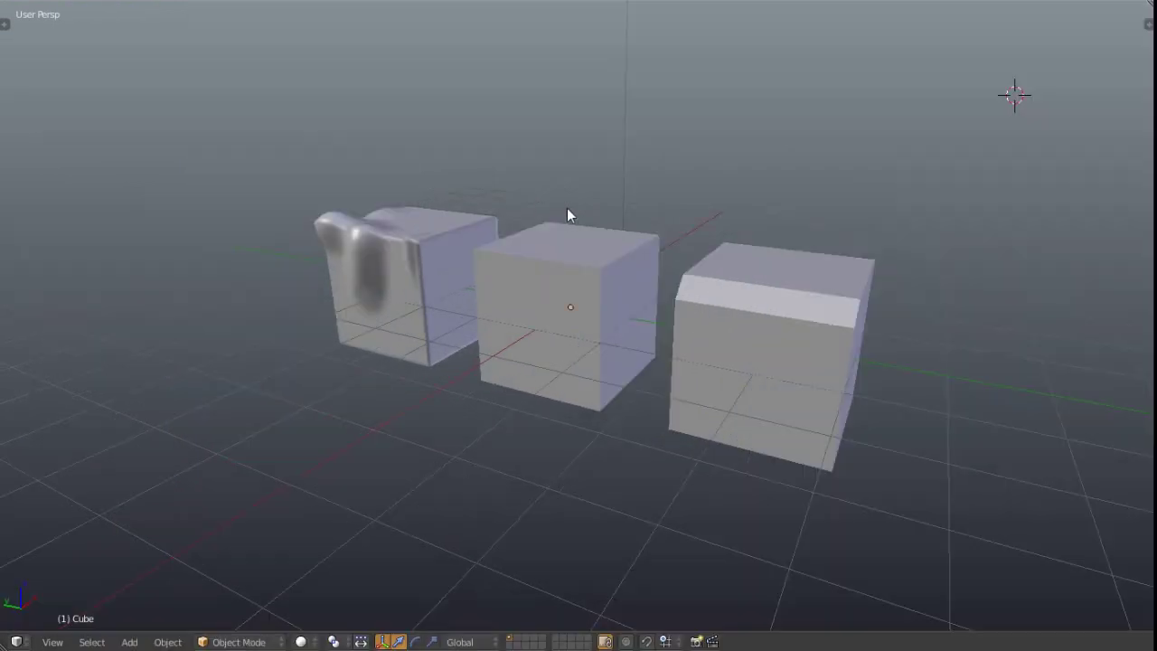
key(ctrl+Right)
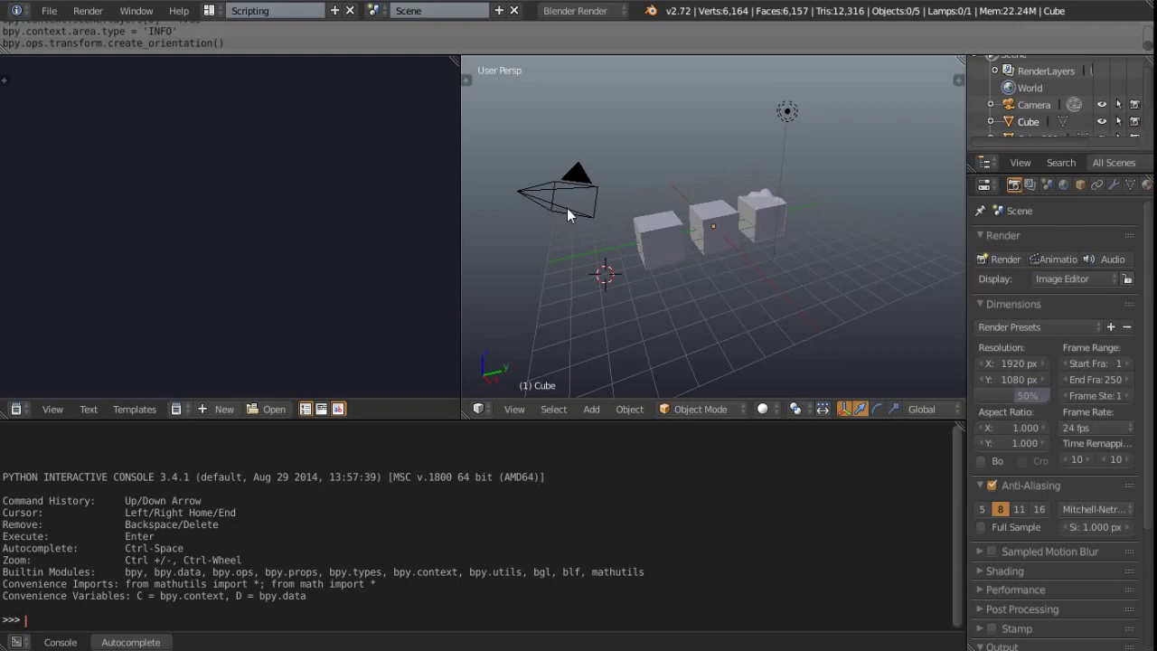
key(ctrl+Right)
key(ctrl+Right)
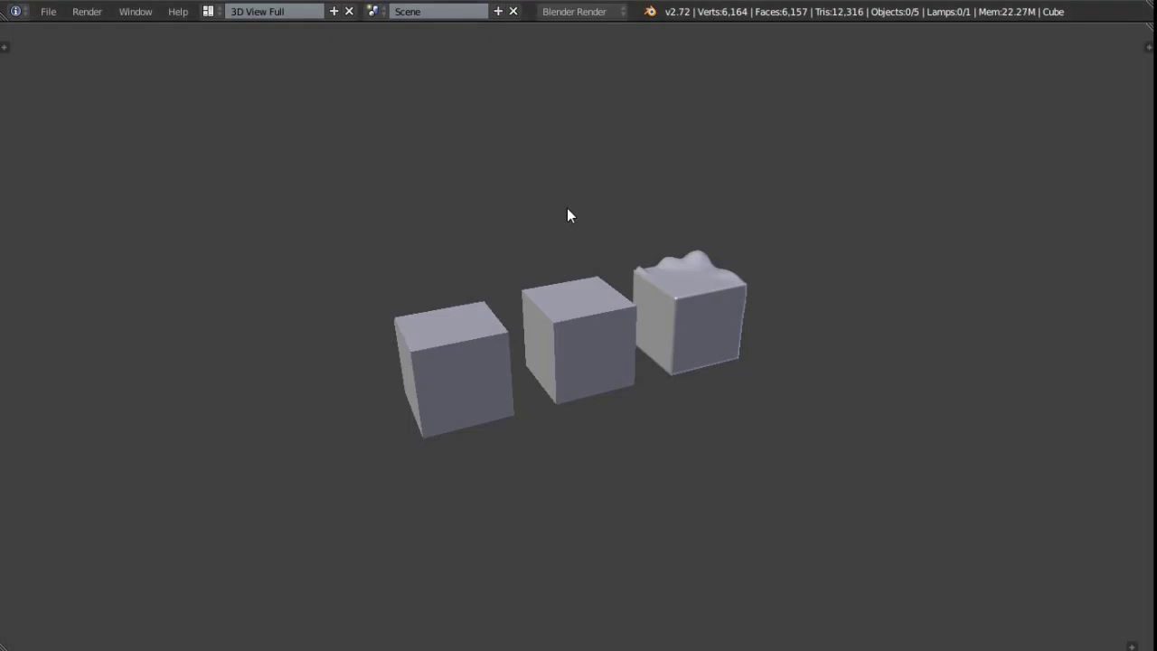
key(ctrl+Right)
key(ctrl+Right)
key(ctrl+Right)
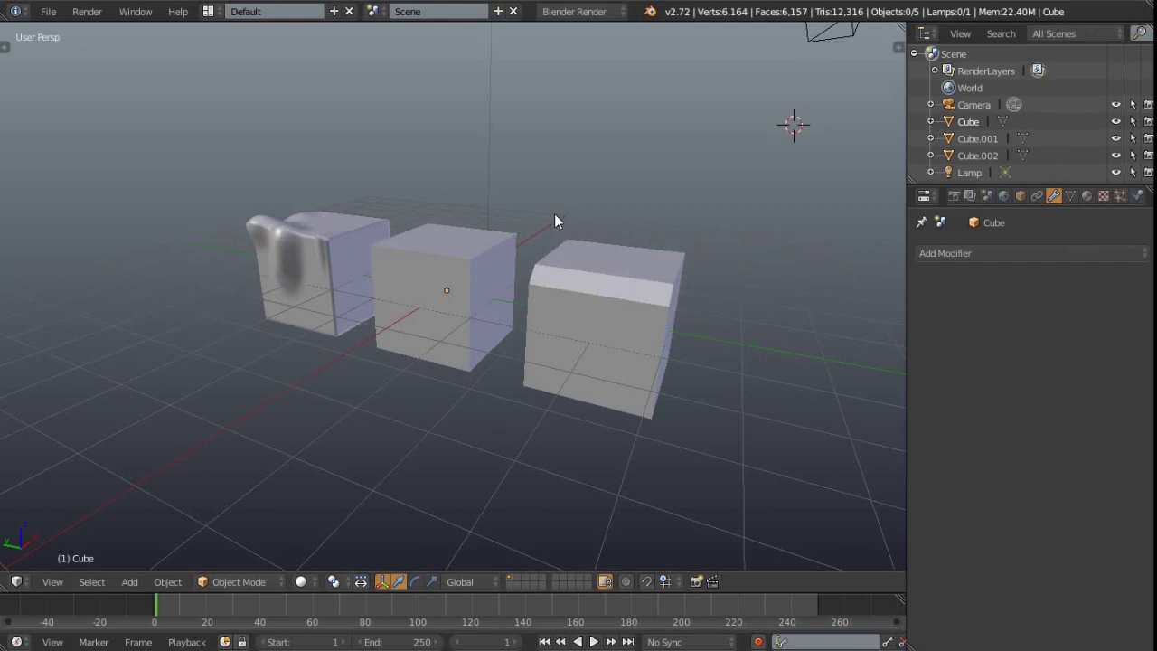
click(208, 11)
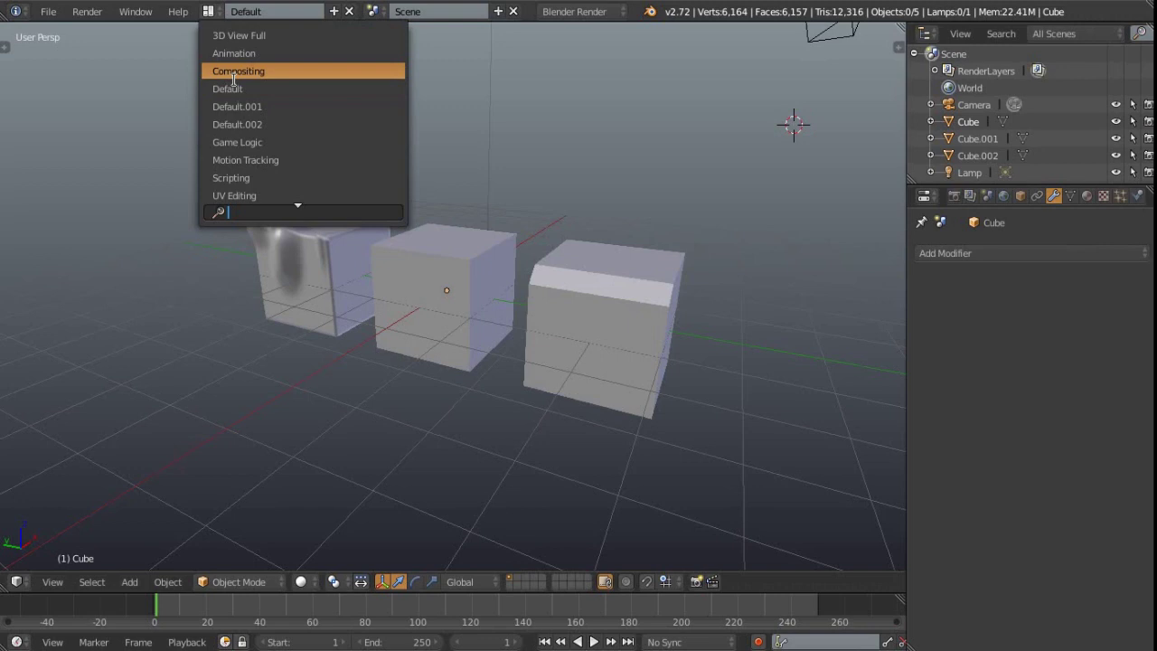
click(262, 103)
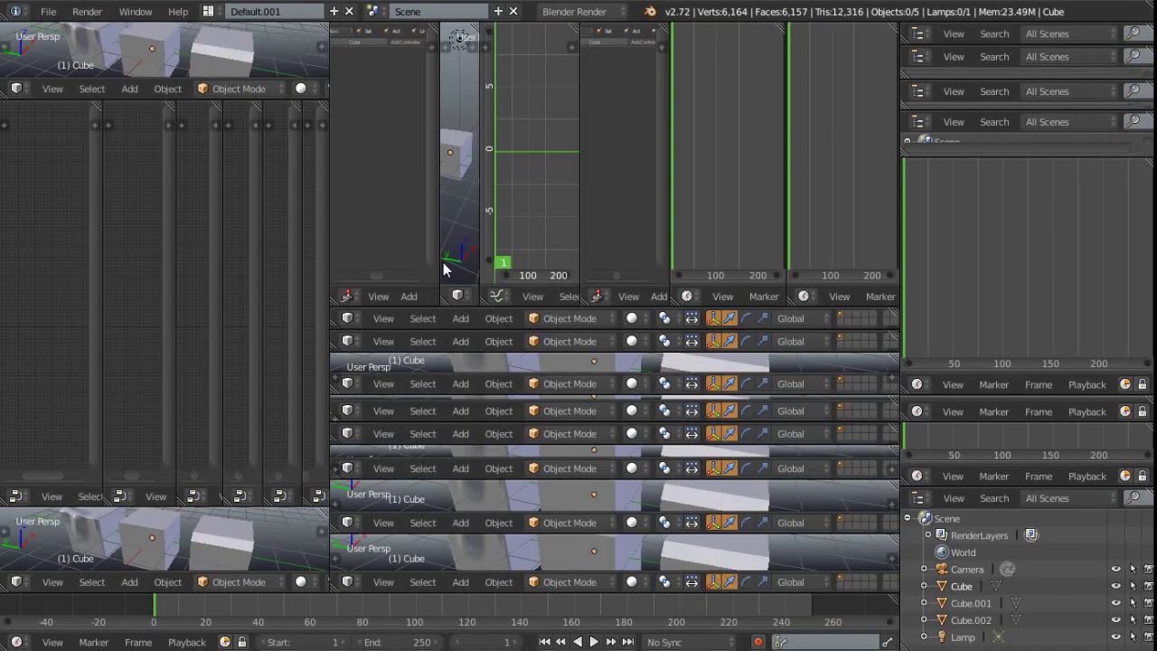
Go back to the Default layout with Ctrl+Left, then hide and restore the 3D view's header.
key(ctrl+Left)
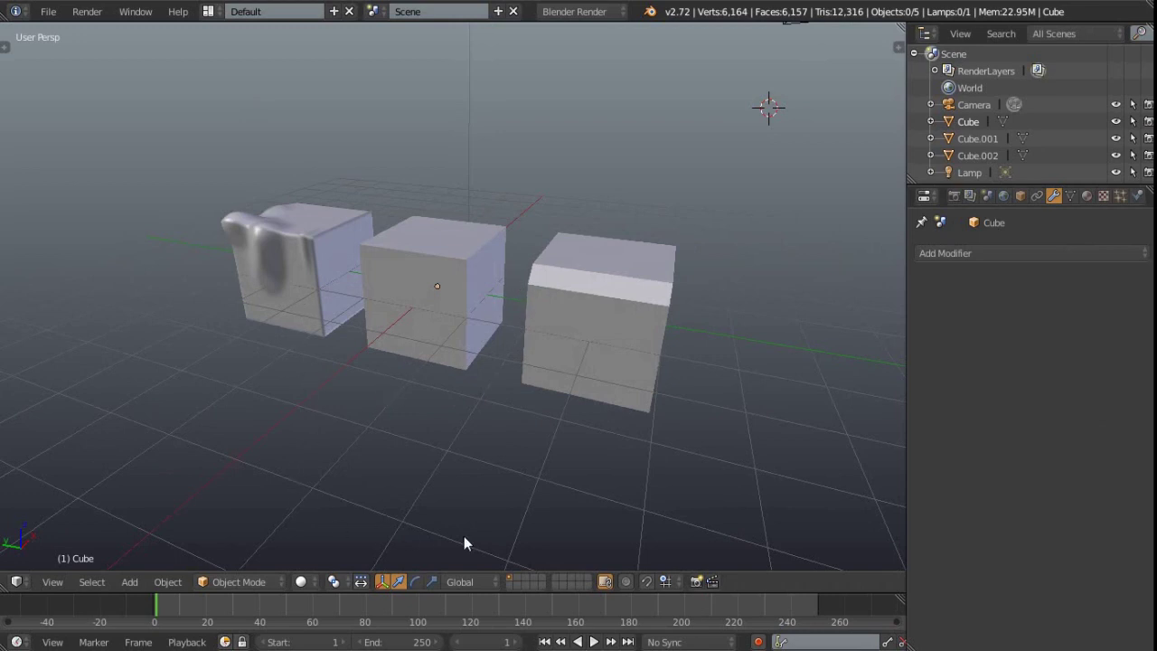
click(19, 582)
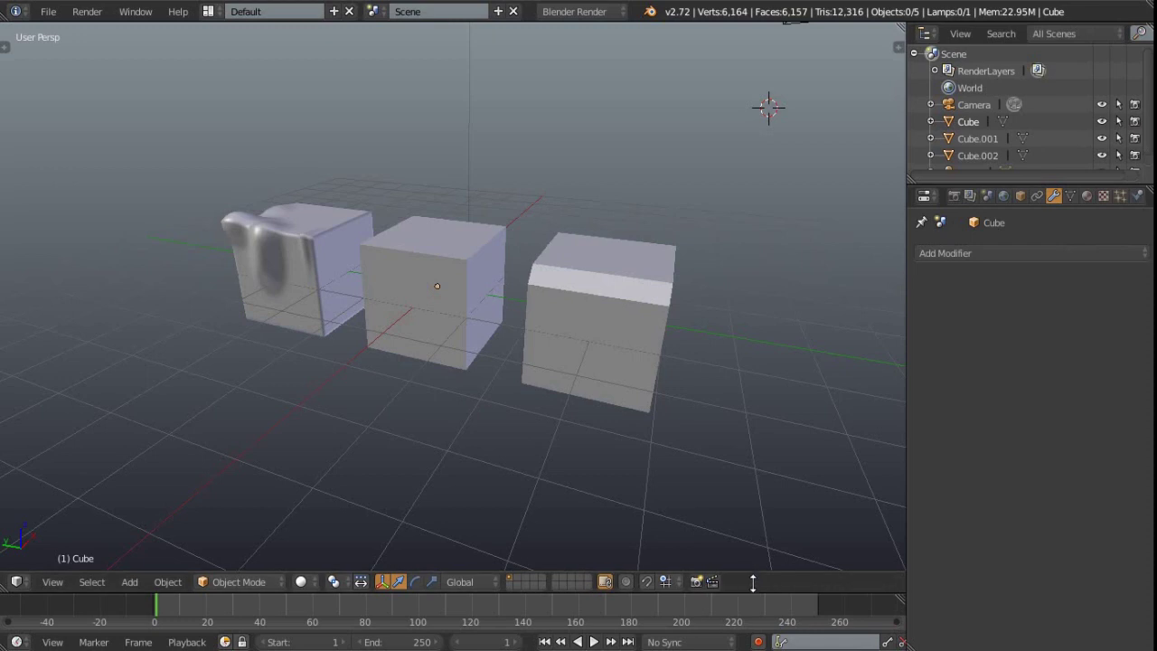
drag(753, 569, 752, 593)
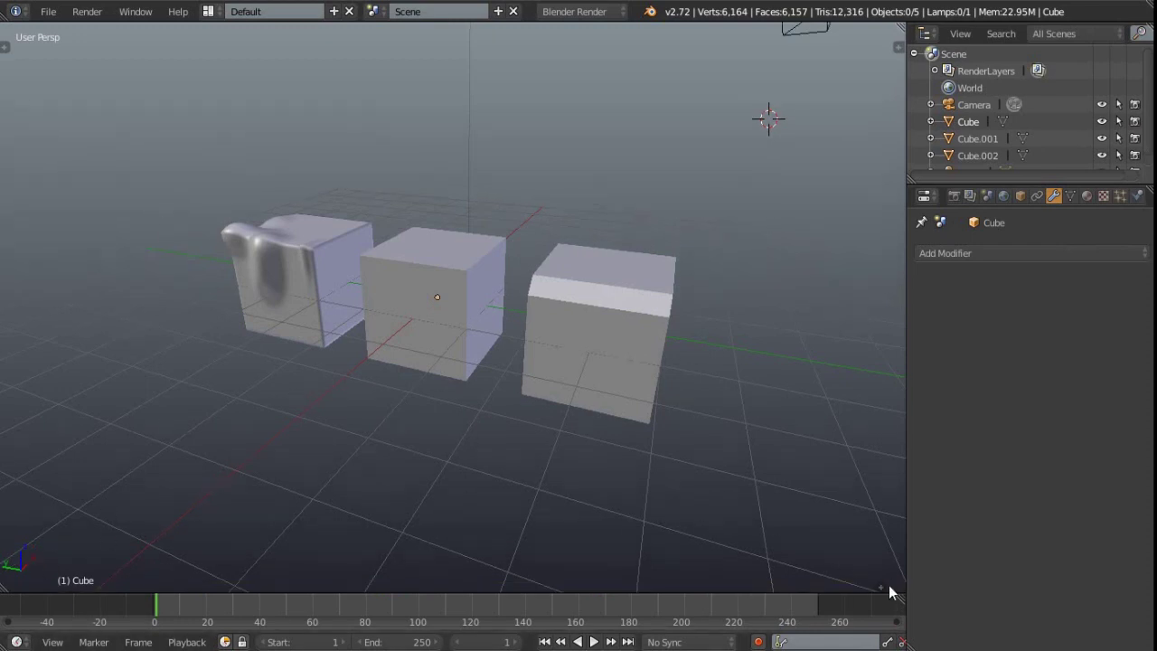
drag(881, 589, 882, 575)
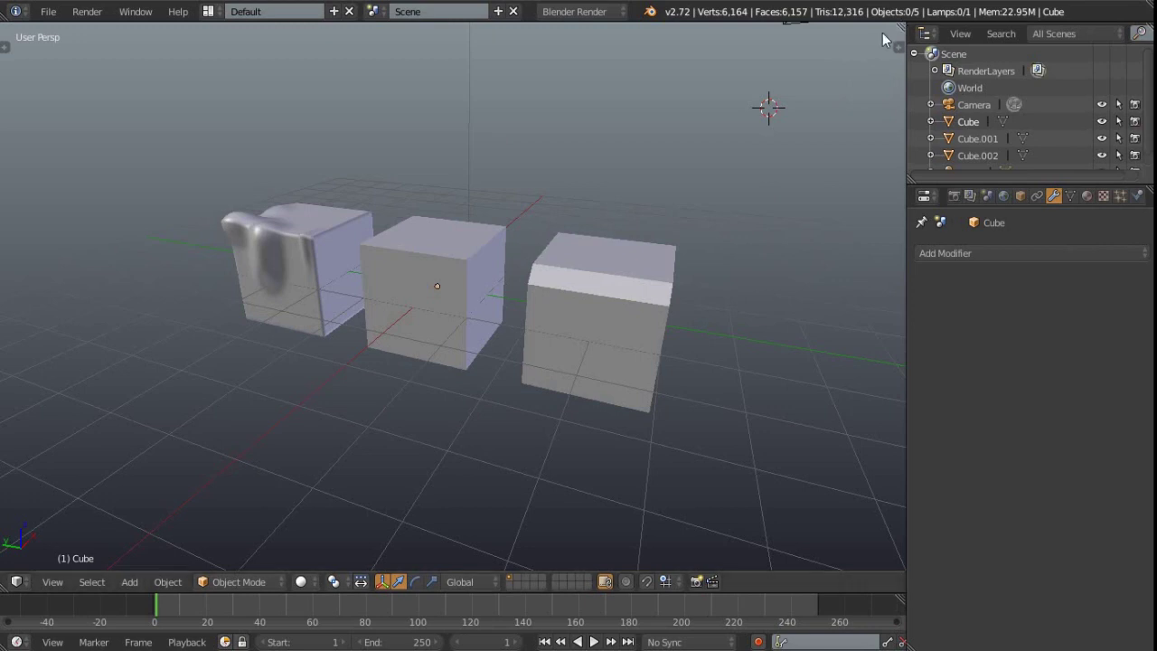
Split the 3D view into two side-by-side viewports, then start rejoining them with Join Area.
drag(902, 24, 523, 22)
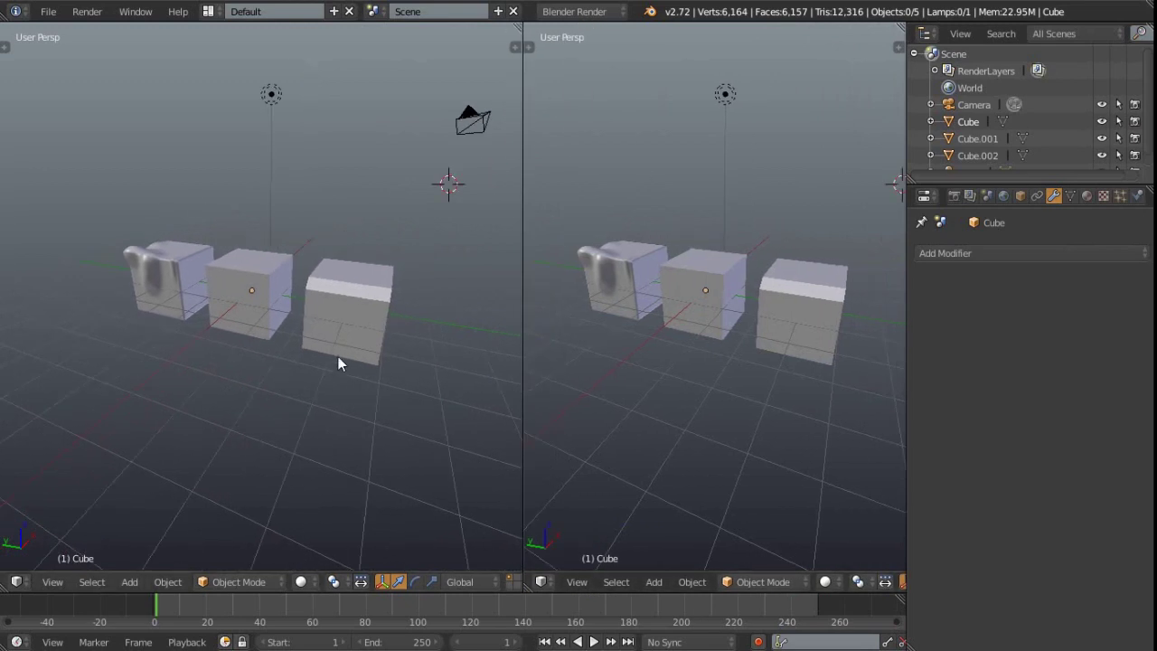
click(541, 581)
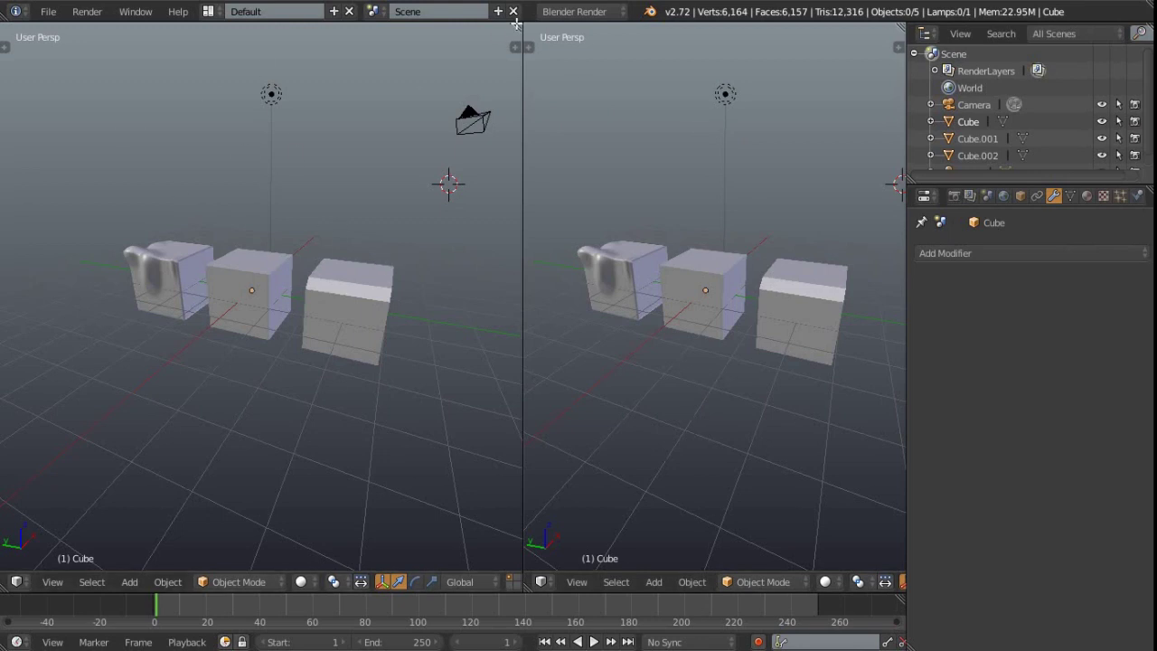
drag(518, 24, 676, 173)
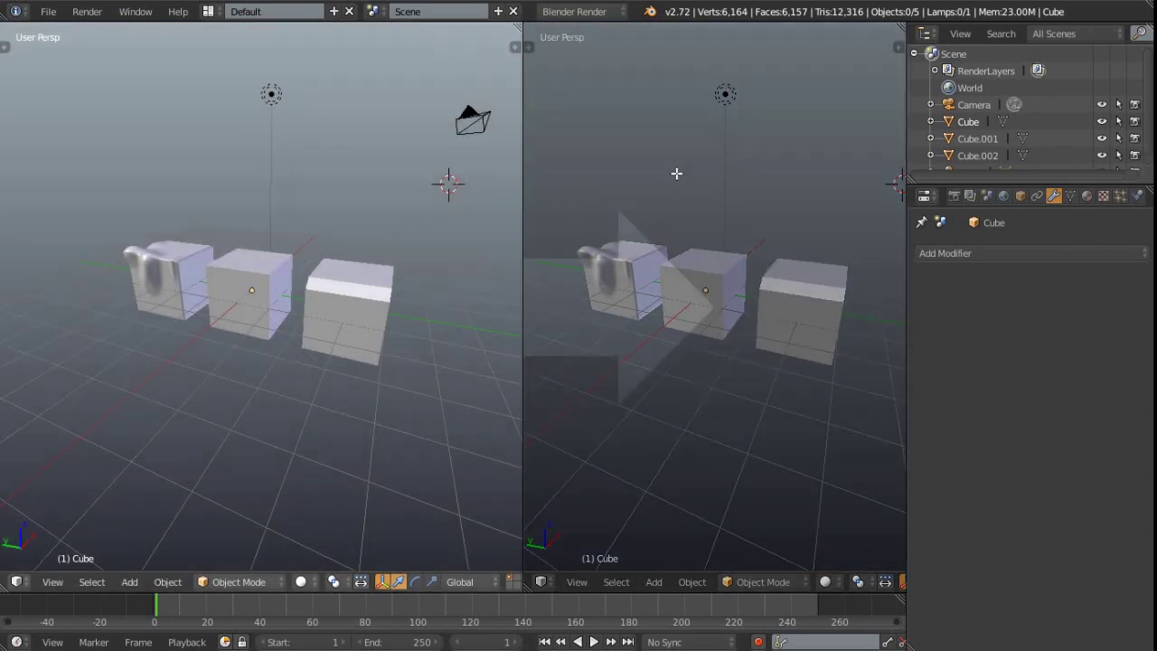
key(Escape)
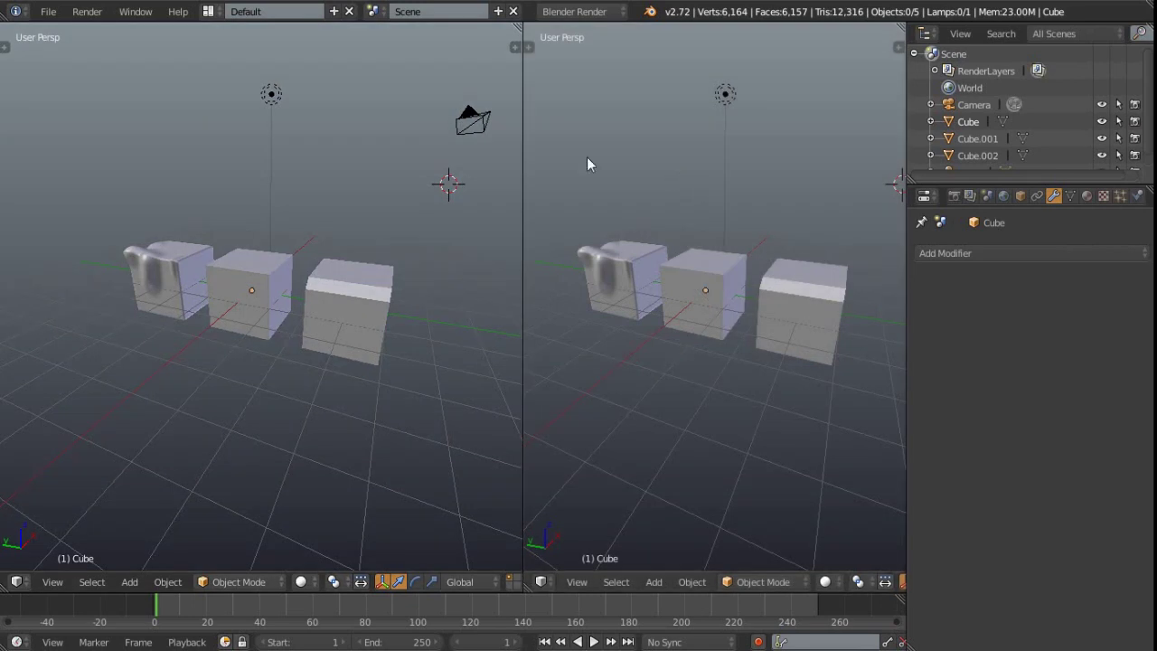
right_click(523, 90)
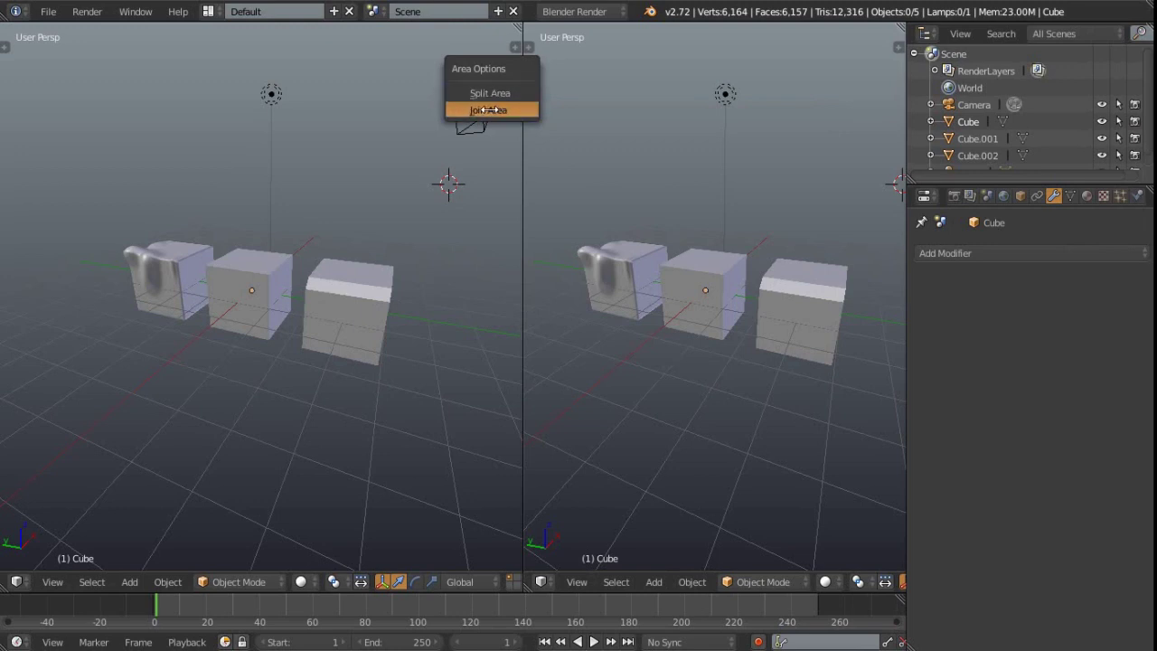
click(488, 109)
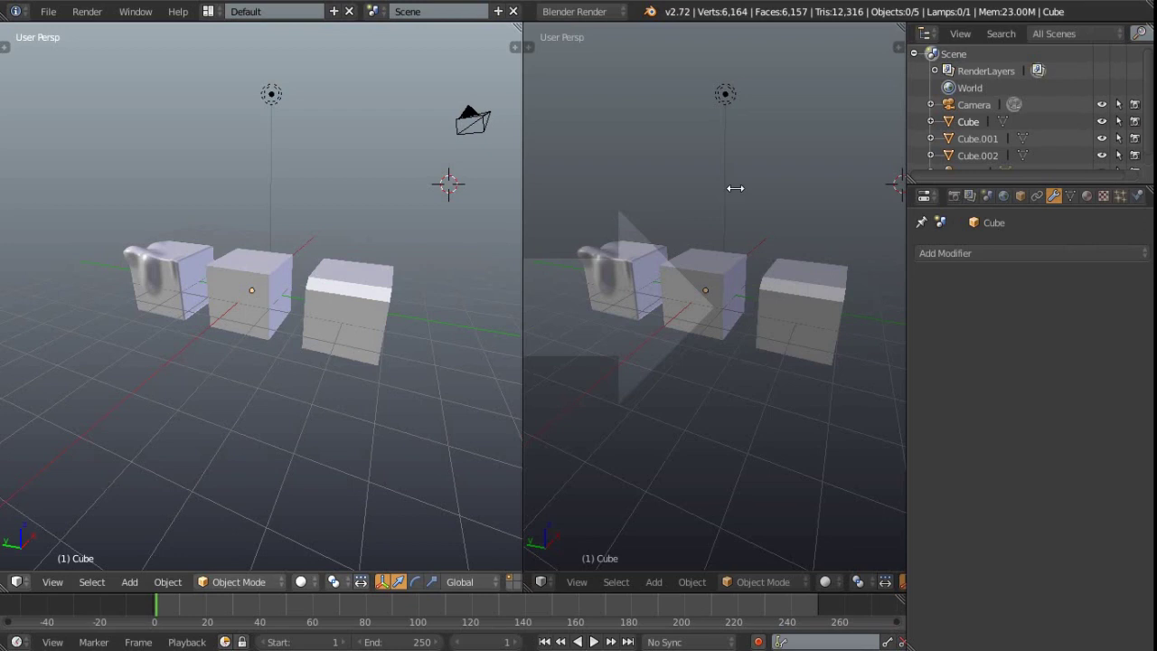
Merge the right viewport into the left, heighten the timeline and outliner, then join the timeline into the 3D view.
click(735, 188)
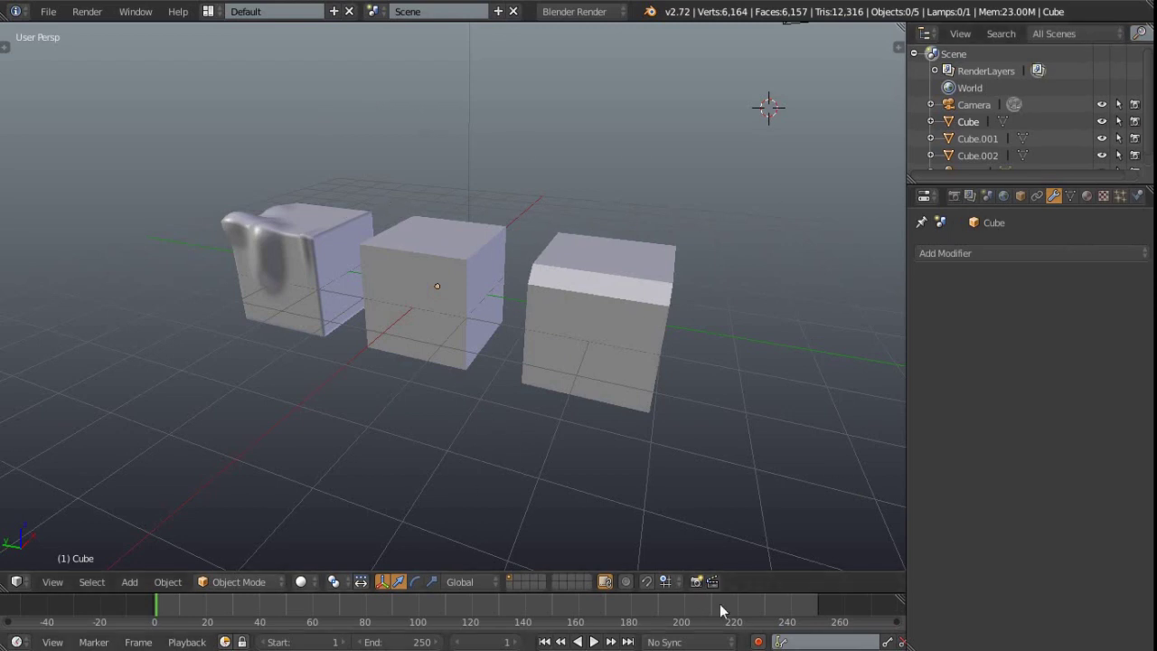
drag(743, 592, 733, 523)
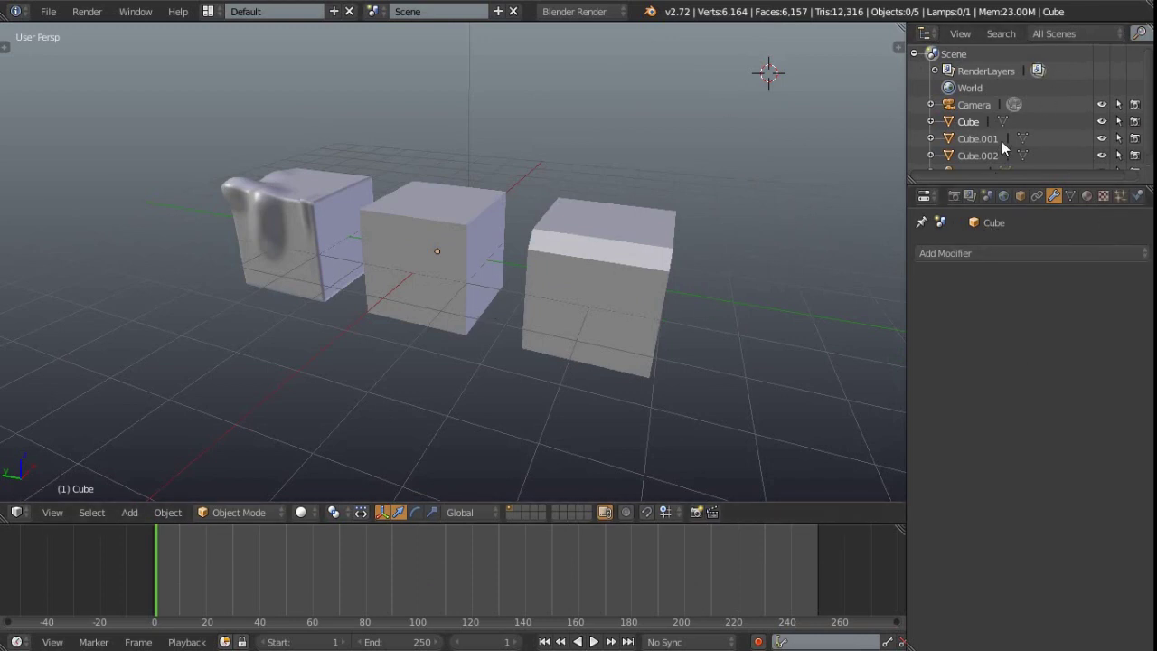
drag(970, 180, 971, 270)
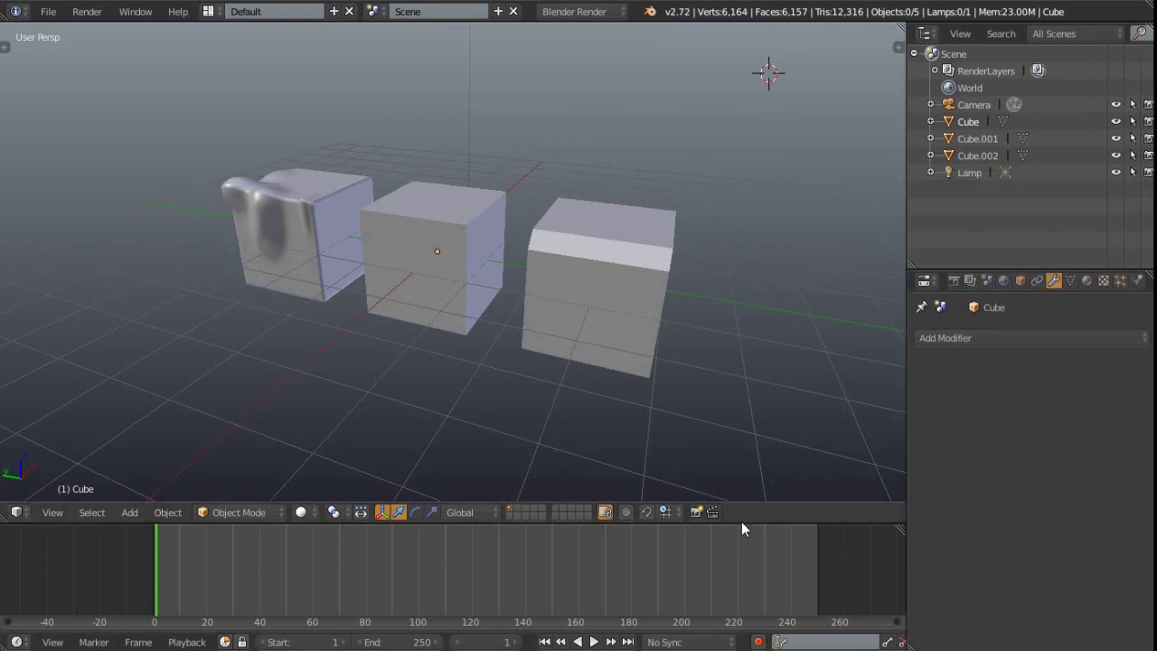
drag(744, 523, 732, 414)
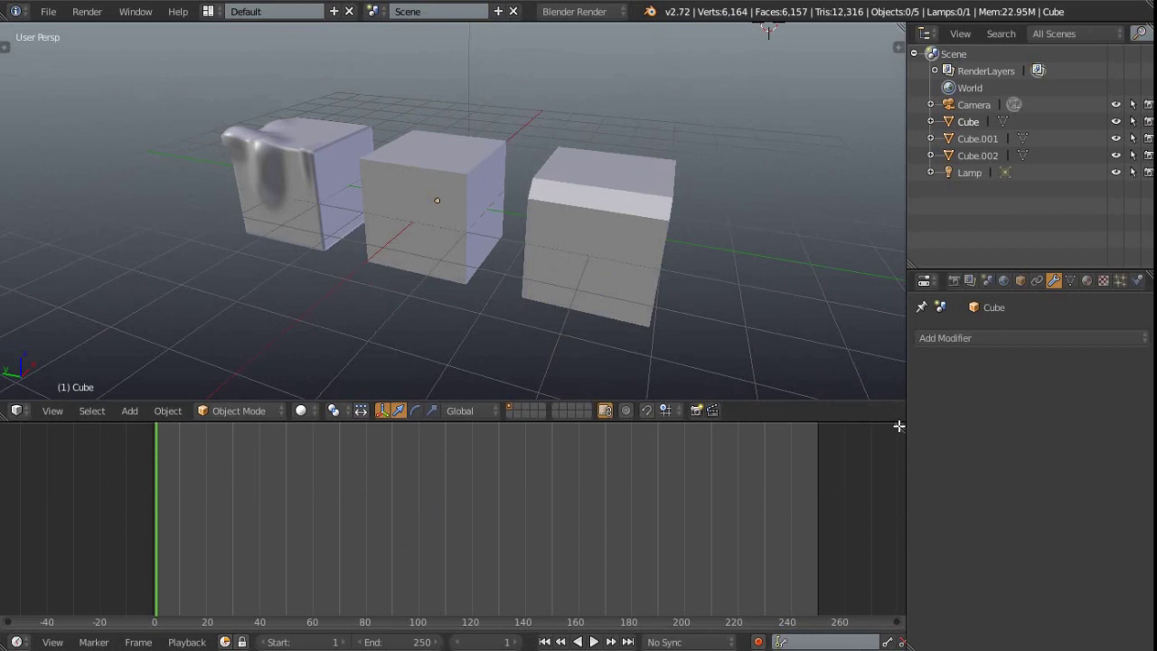
drag(899, 426, 451, 557)
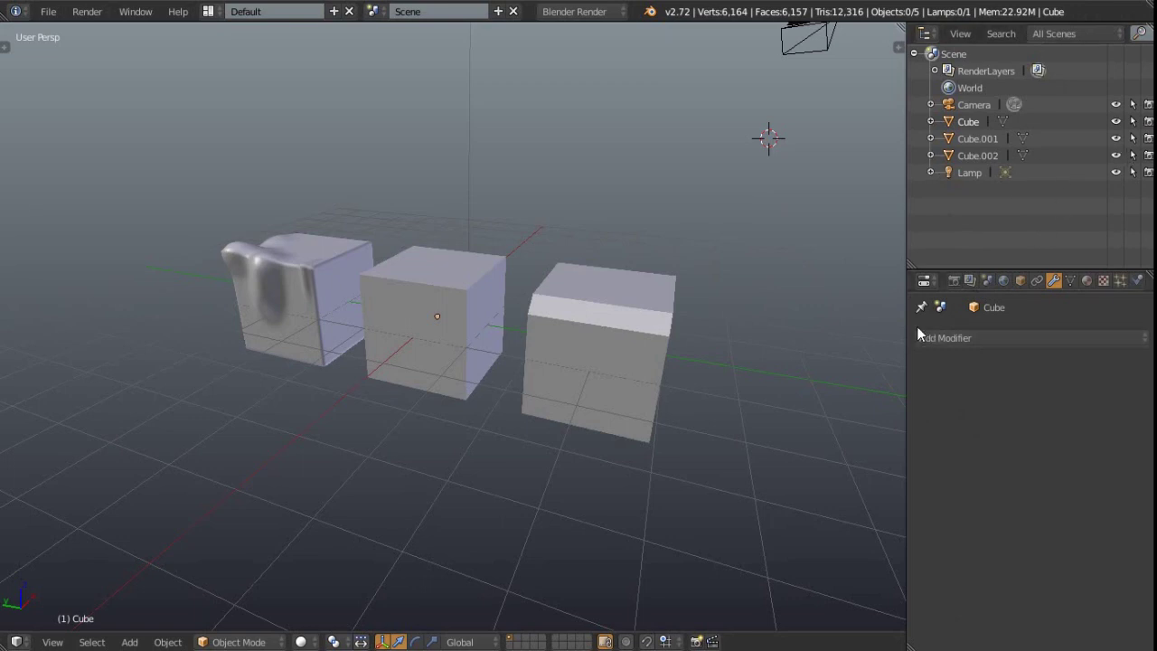
Join the outliner, properties and Python command log areas into the 3D view.
drag(1149, 275, 1126, 219)
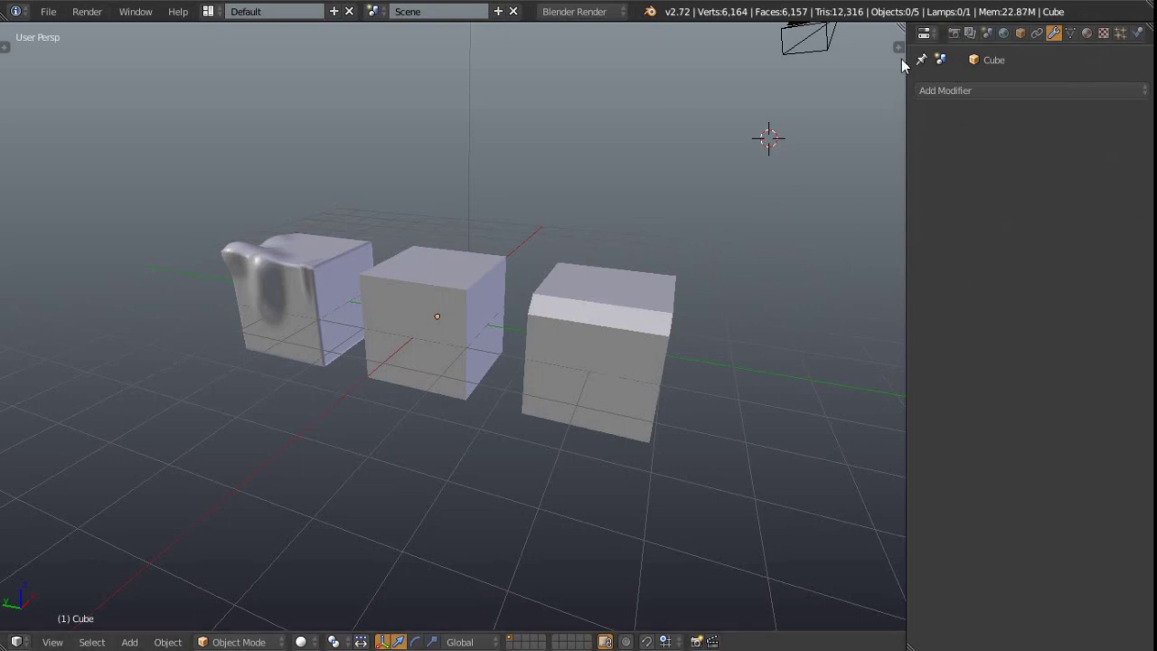
drag(901, 27, 987, 49)
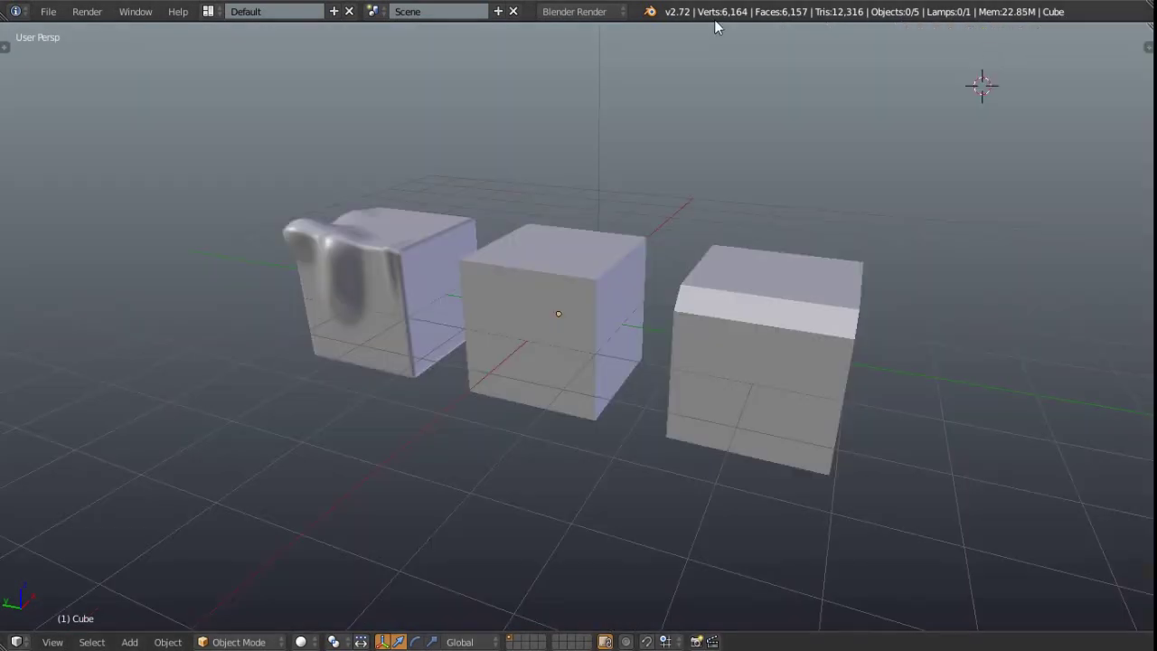
drag(717, 23, 714, 257)
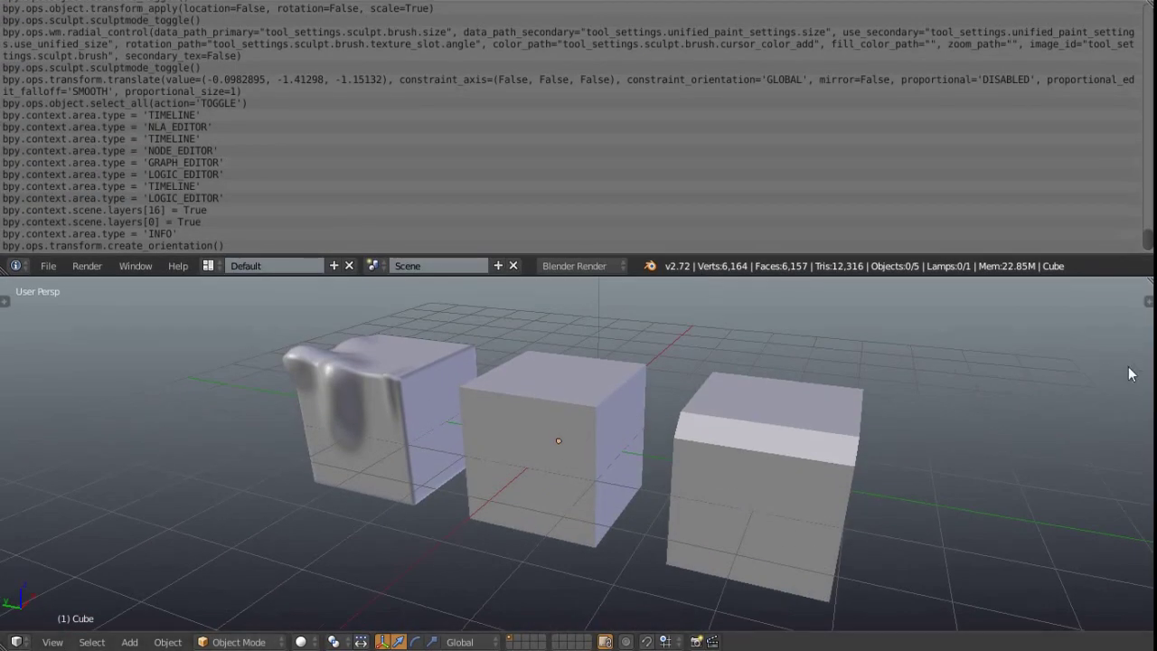
drag(1148, 280, 1120, 223)
Hide the 3D view's bottom header, orbit to a low front view, and frame all objects.
middle_drag(747, 287, 782, 524)
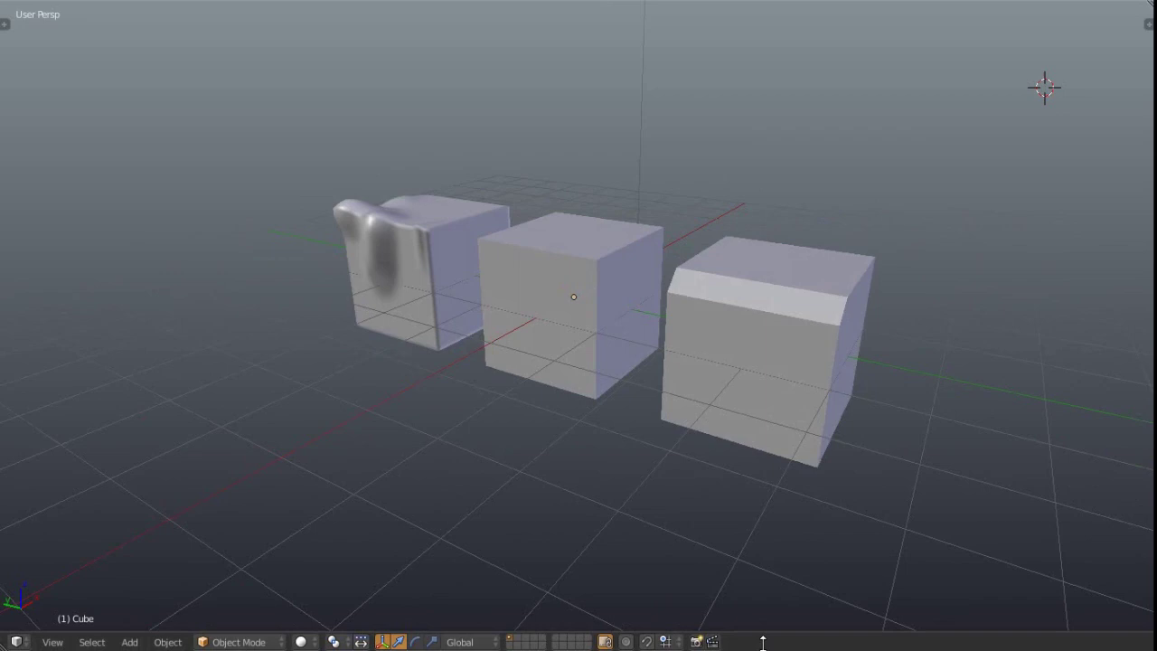
drag(768, 631, 768, 649)
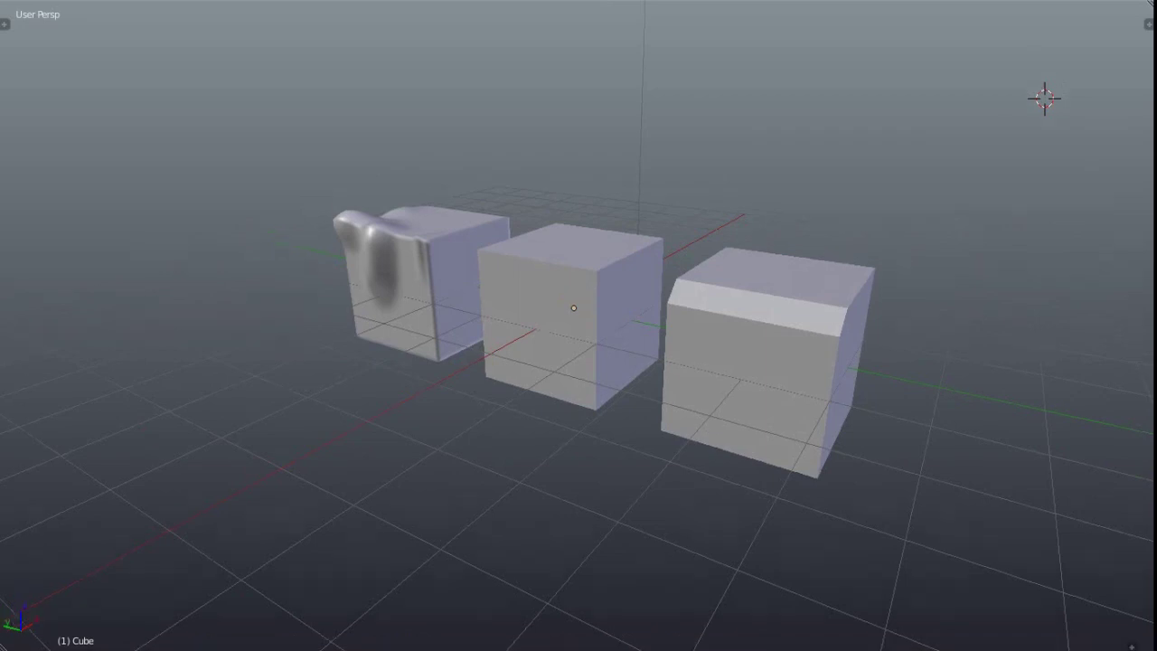
middle_drag(726, 444, 749, 396)
key(Home)
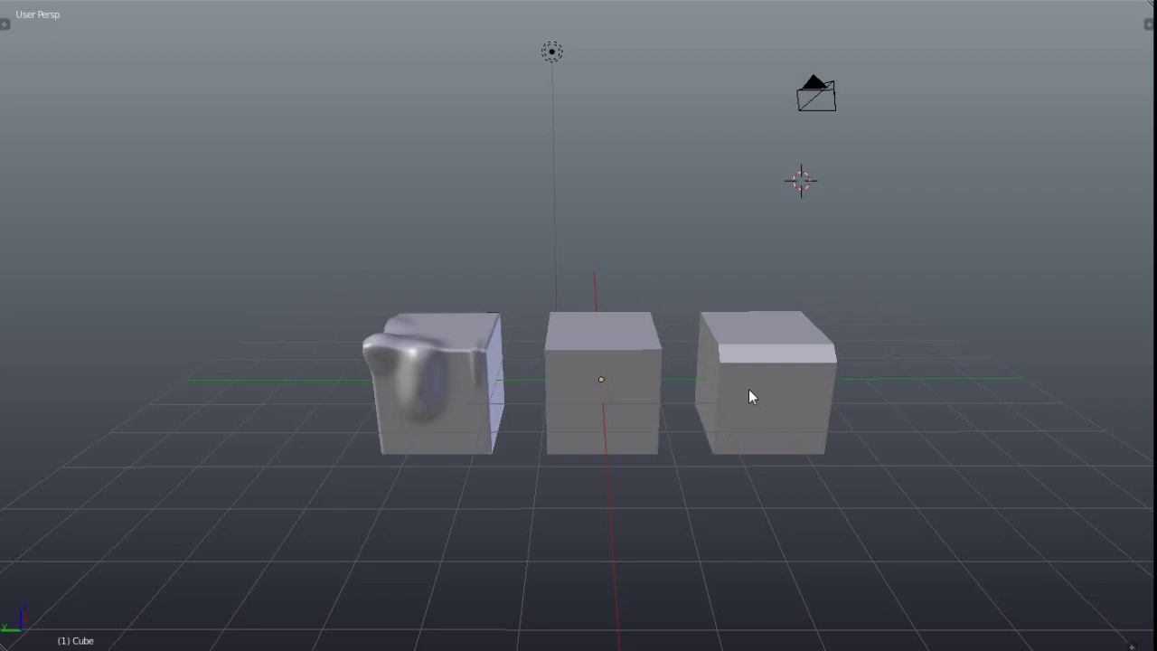